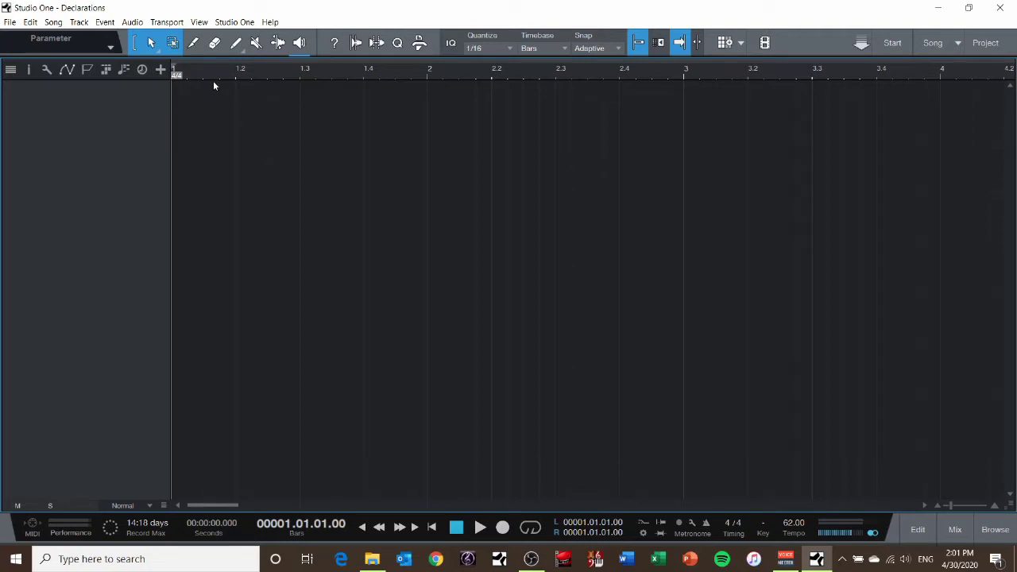
- Import the audio file 20200414_164312_Normal[1] from the Declarations Recordings folder into the song
{"action": "left_click", "coordinate": [53, 22]}
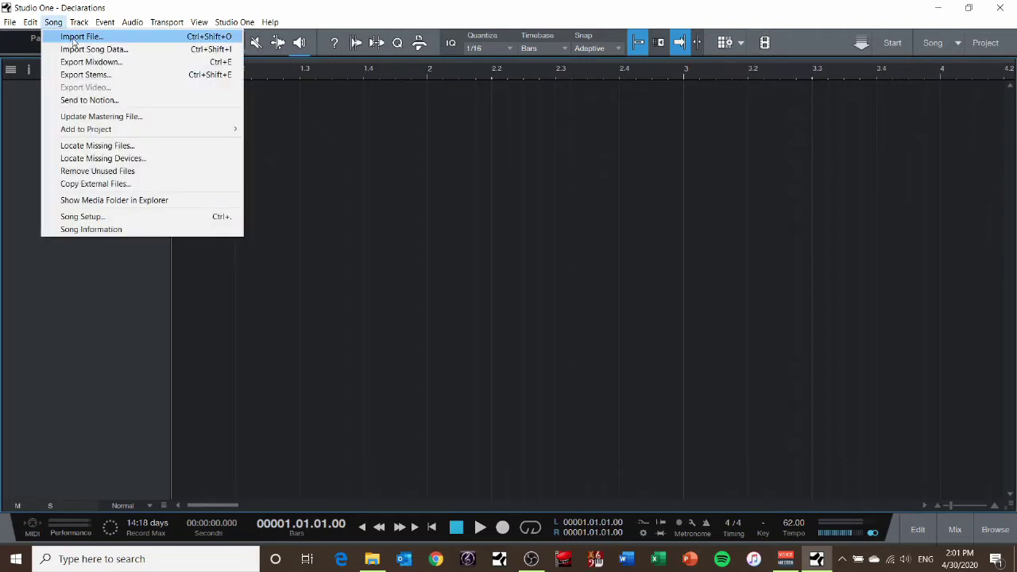
{"action": "left_click", "coordinate": [72, 38]}
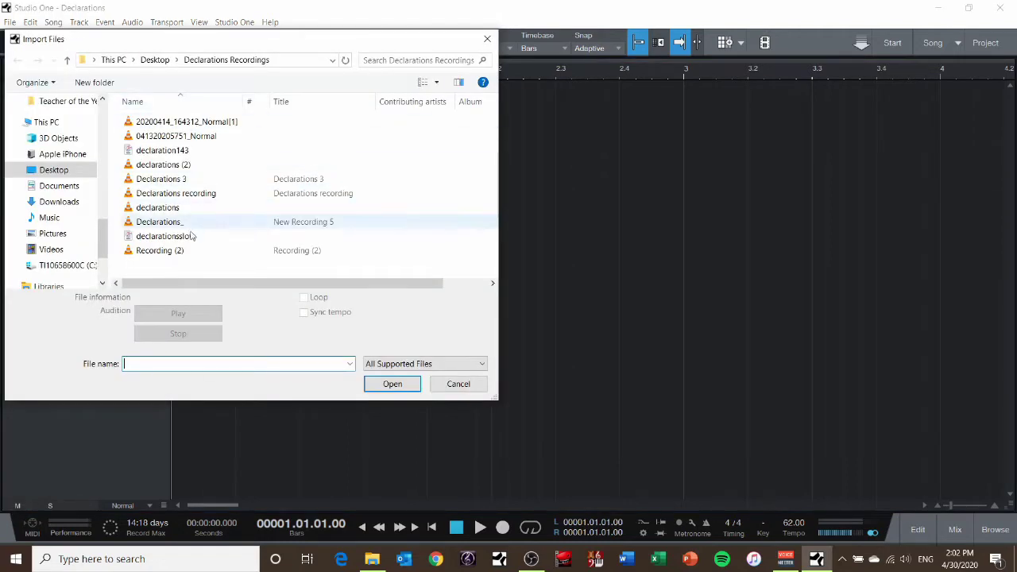
{"action": "double_click", "coordinate": [182, 125]}
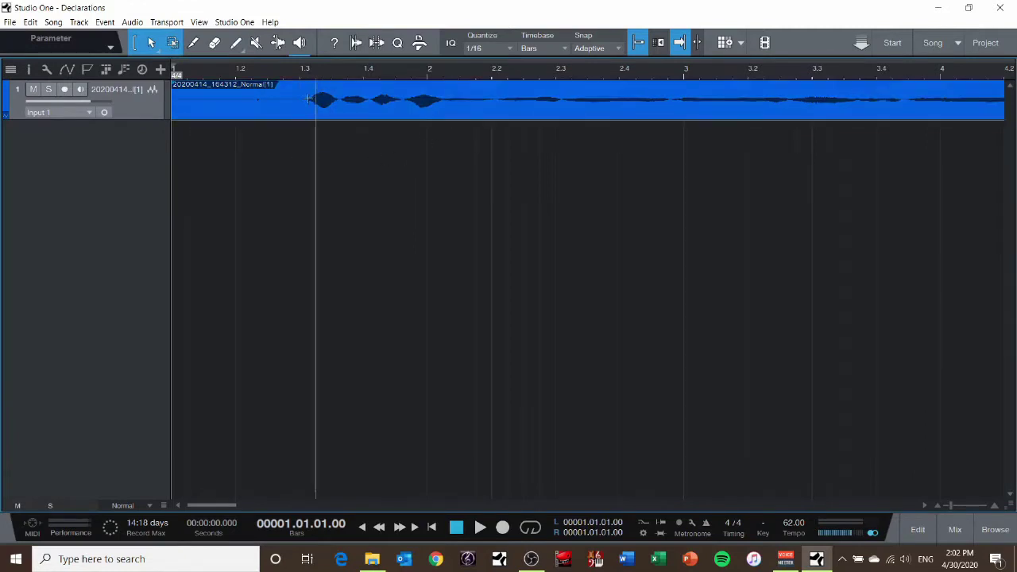
- With snapping off, trim the silence before the imported recording's first note, move the clip to the song start and audition it
{"action": "left_click", "coordinate": [646, 46]}
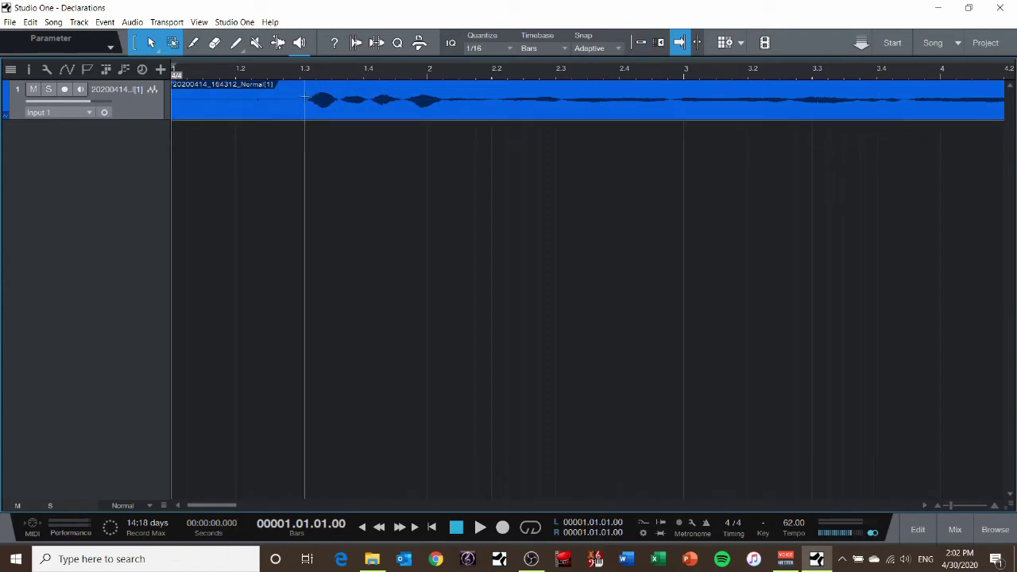
{"action": "left_click_drag", "start_coordinate": [171, 109], "coordinate": [309, 112]}
{"action": "left_click_drag", "start_coordinate": [413, 111], "coordinate": [292, 103]}
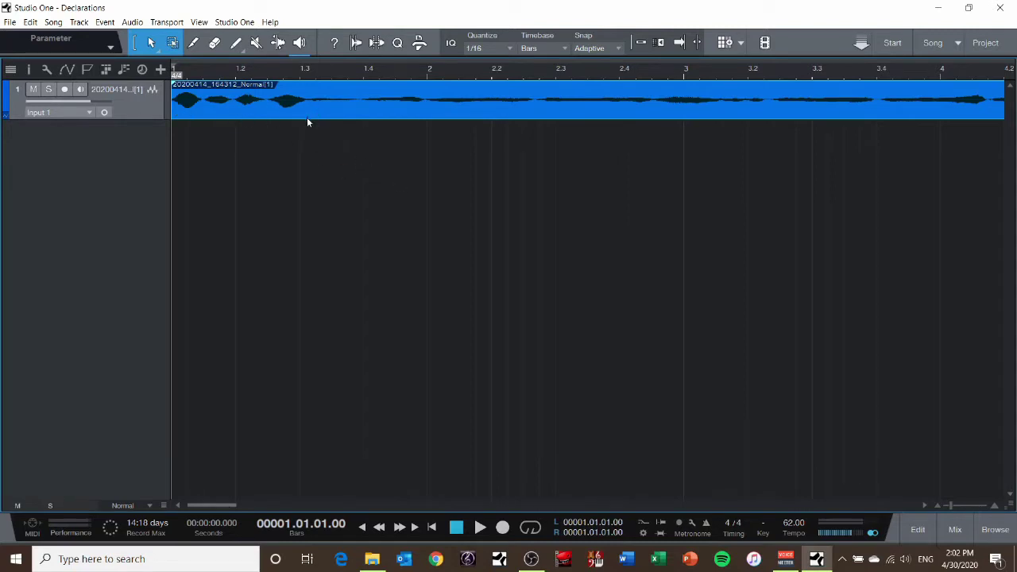
{"action": "key", "text": "space"}
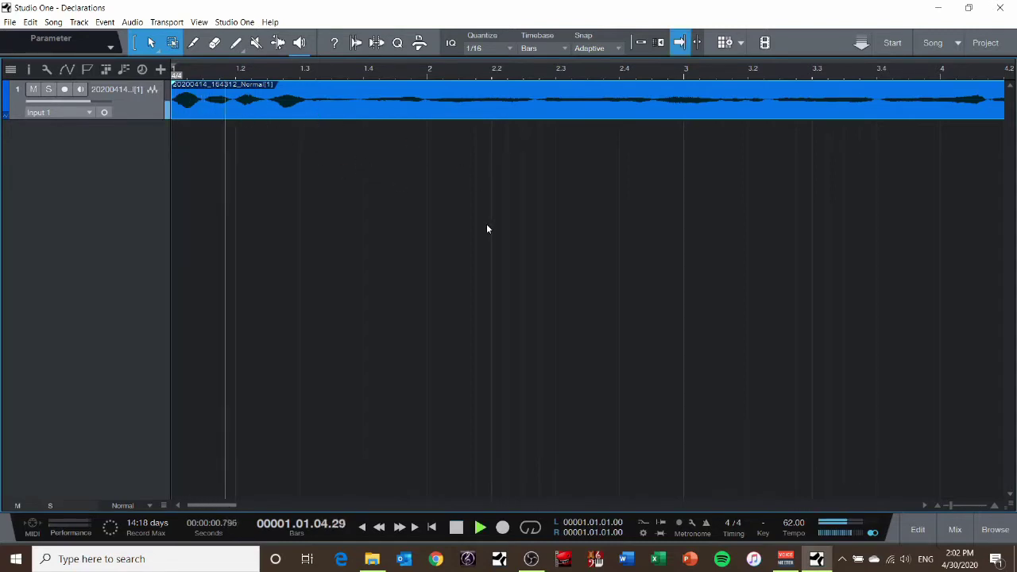
{"action": "key", "text": "space"}
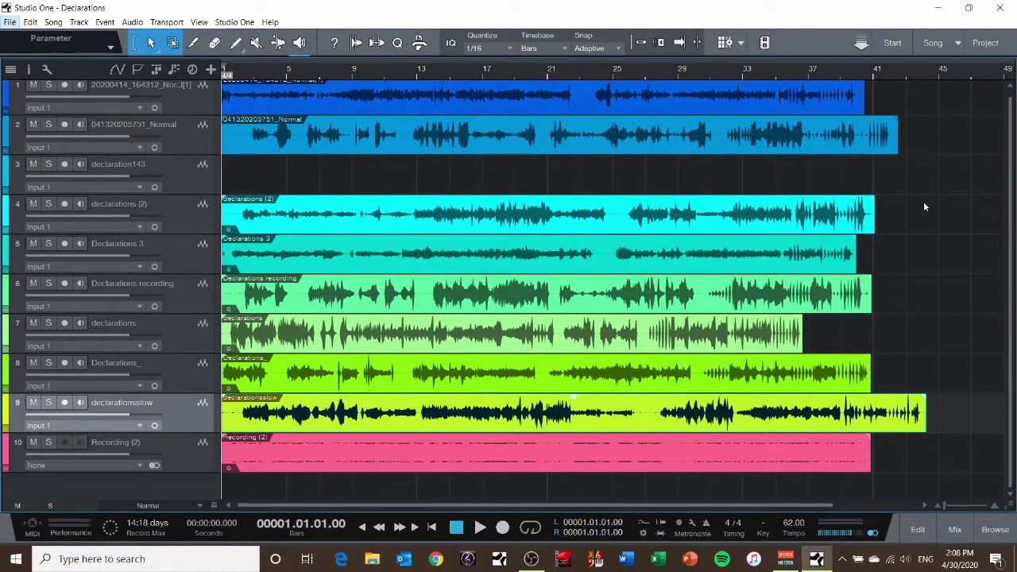
{"action": "scroll", "coordinate": [296, 233], "scroll_direction": "up", "scroll_amount": 1}
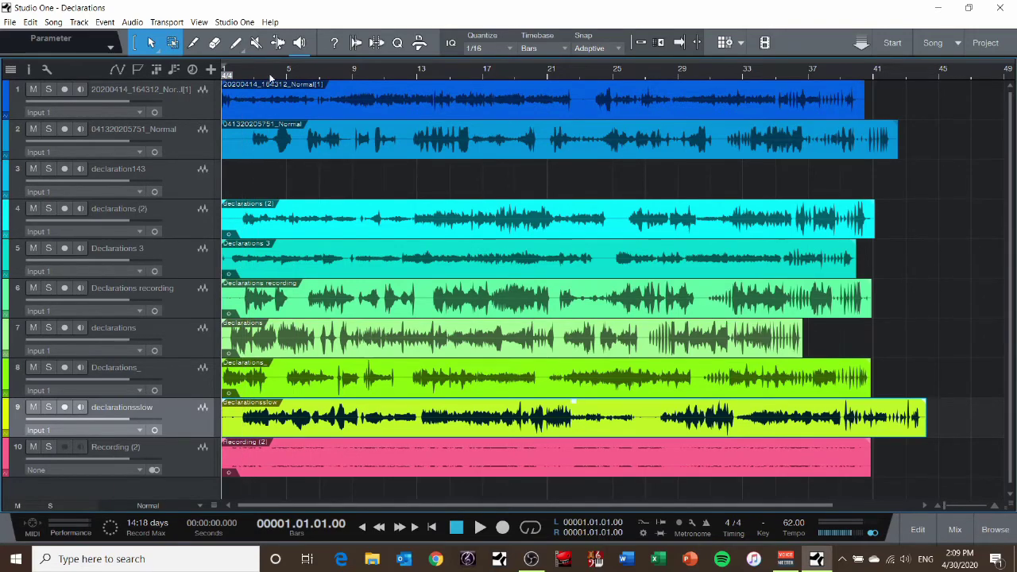
{"action": "scroll", "coordinate": [257, 70], "scroll_direction": "up", "scroll_amount": 5, "text": "ctrl"}
{"action": "left_click_drag", "start_coordinate": [396, 505], "coordinate": [375, 505]}
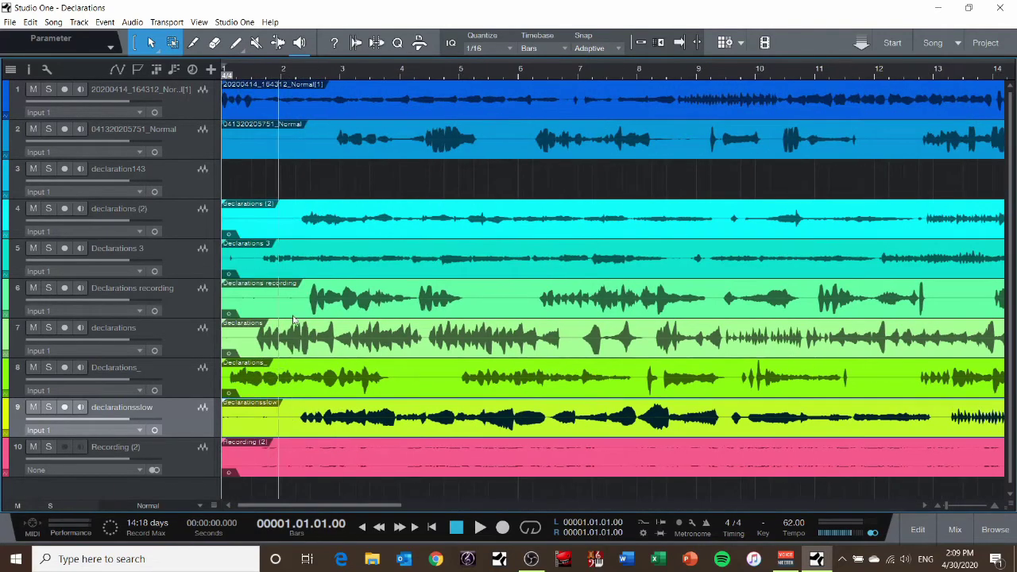
{"action": "scroll", "coordinate": [381, 227], "scroll_direction": "down", "scroll_amount": 1}
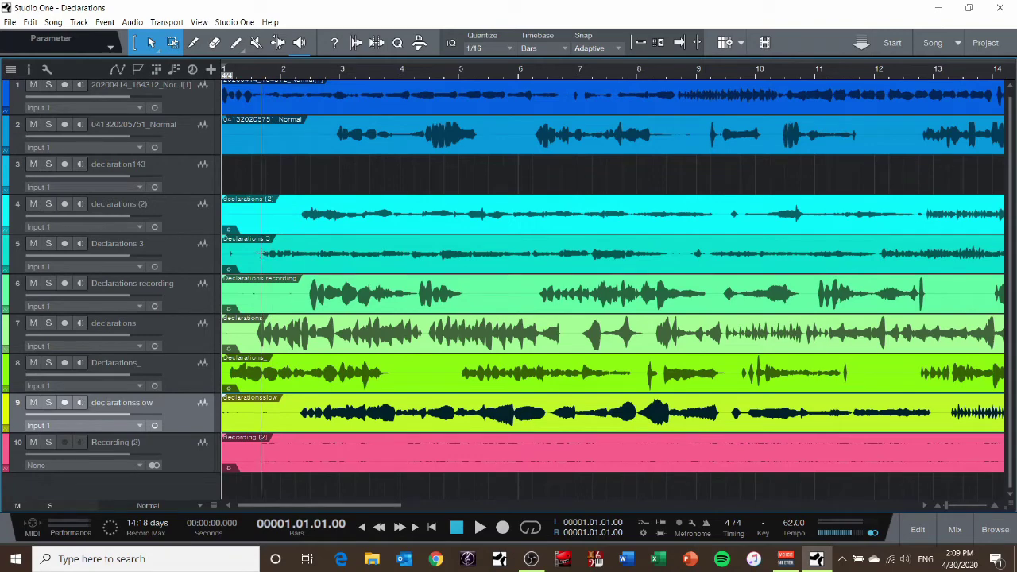
{"action": "left_click_drag", "start_coordinate": [222, 142], "coordinate": [336, 141]}
{"action": "left_click_drag", "start_coordinate": [353, 143], "coordinate": [240, 143]}
- Trim the leading silence of declarations (2) and Declarations 3, aligning them to the song start, and remove the empty declaration143 track
{"action": "left_click_drag", "start_coordinate": [223, 219], "coordinate": [302, 219]}
{"action": "key", "text": "shift+t"}
{"action": "left_click_drag", "start_coordinate": [319, 221], "coordinate": [240, 225]}
{"action": "left_click_drag", "start_coordinate": [223, 263], "coordinate": [262, 263]}
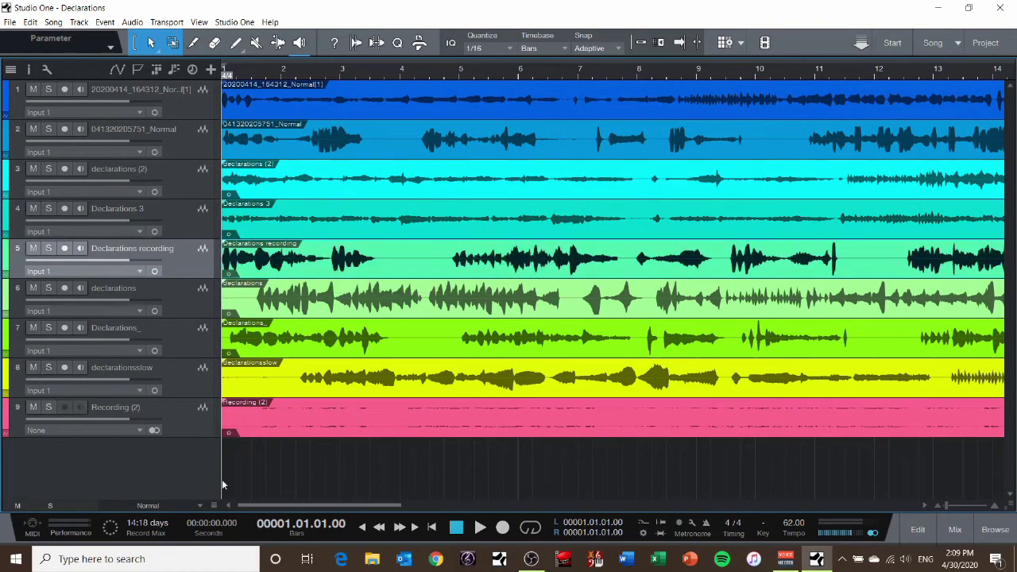
- Trim the leading silence from the declarations, Declarations_ and declarationsslow clips and align them to the song start
{"action": "scroll", "coordinate": [270, 390], "scroll_direction": "up", "scroll_amount": 2}
{"action": "mouse_move", "coordinate": [223, 328]}
{"action": "left_mouse_down"}
{"action": "mouse_move", "coordinate": [274, 329]}
{"action": "mouse_move", "coordinate": [238, 326]}
{"action": "left_mouse_up"}
{"action": "left_click_drag", "start_coordinate": [231, 371], "coordinate": [243, 371]}
{"action": "left_click_drag", "start_coordinate": [262, 371], "coordinate": [248, 371]}
{"action": "mouse_move", "coordinate": [230, 425]}
{"action": "left_mouse_down"}
{"action": "mouse_move", "coordinate": [349, 424]}
{"action": "mouse_move", "coordinate": [246, 424]}
{"action": "left_mouse_up"}
- Audition the Recording (2) track and trim the silence before its first note
{"action": "left_click", "coordinate": [162, 472]}
{"action": "key", "text": "space"}
{"action": "key", "text": "space"}
{"action": "left_click_drag", "start_coordinate": [231, 472], "coordinate": [286, 464]}
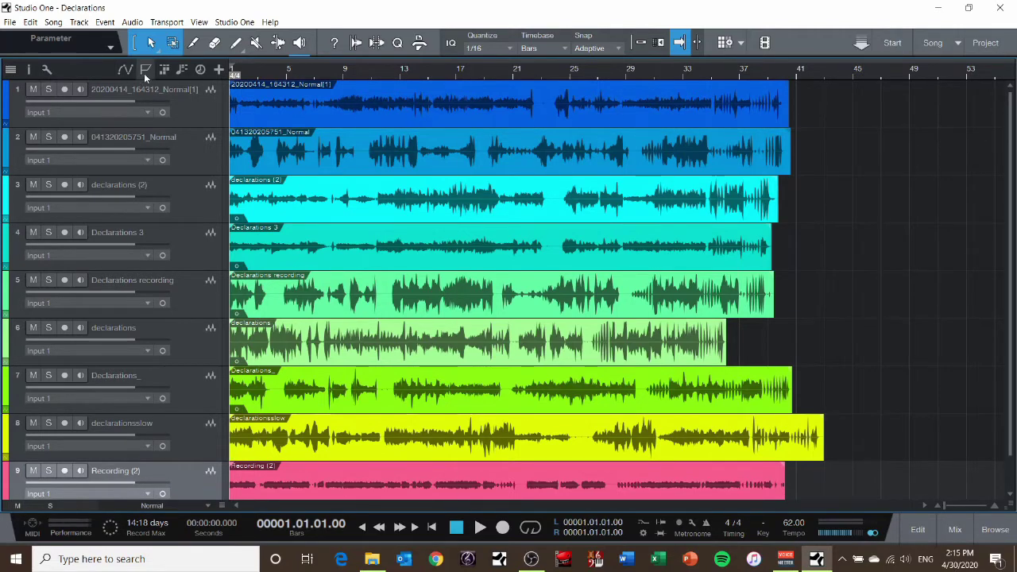
- Show the tempo track above the recordings
{"action": "left_click", "coordinate": [200, 69]}
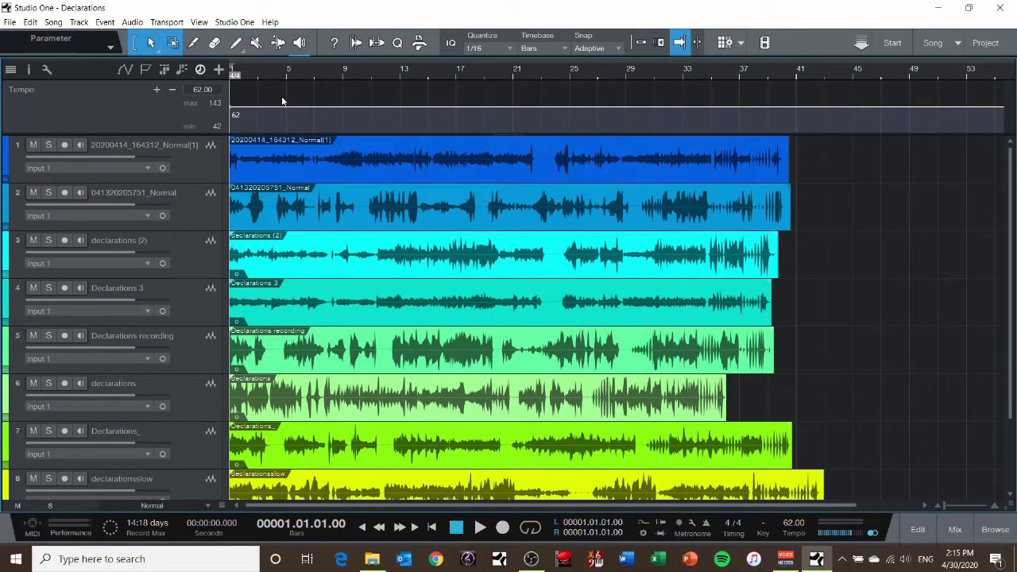
{"action": "scroll", "coordinate": [387, 72], "scroll_direction": "up", "scroll_amount": 3}
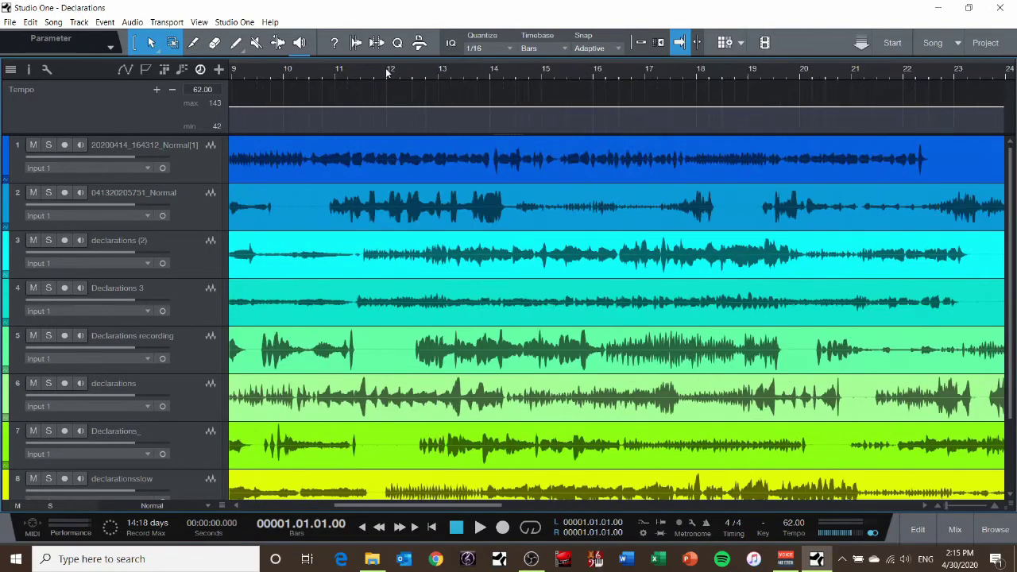
{"action": "scroll", "coordinate": [390, 75], "scroll_direction": "up", "scroll_amount": 2}
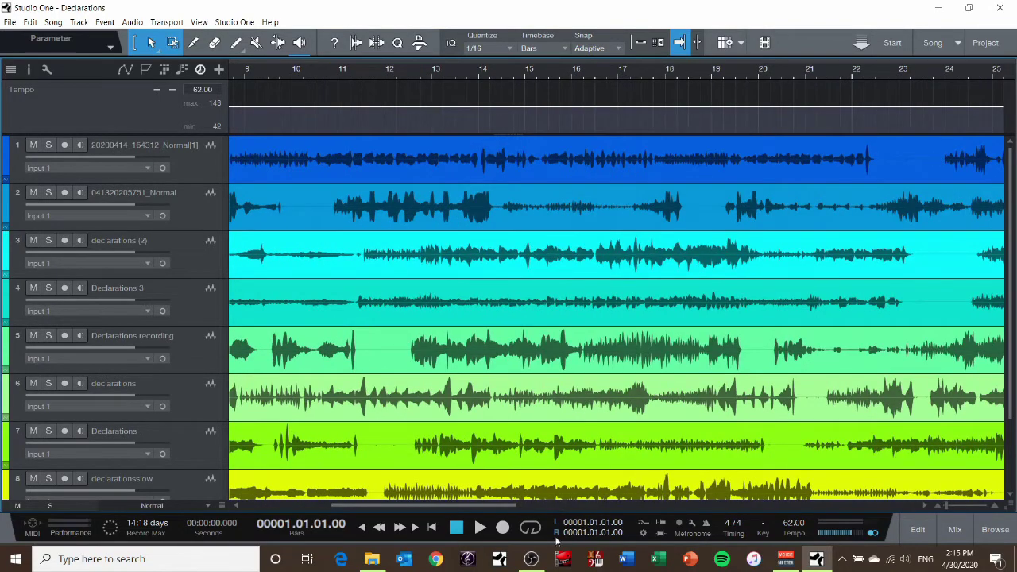
{"action": "left_click_drag", "start_coordinate": [431, 506], "coordinate": [346, 504]}
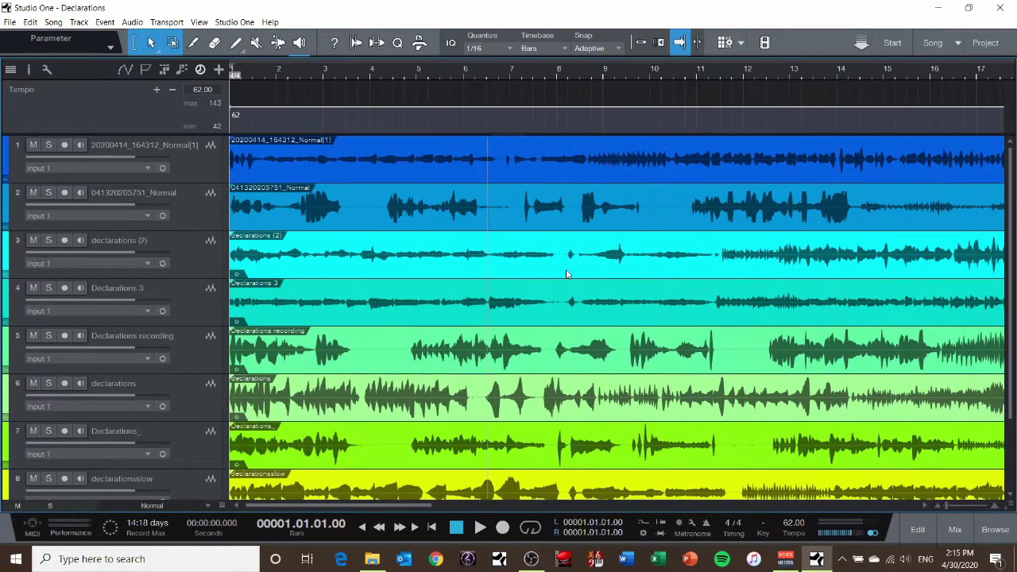
{"action": "scroll", "coordinate": [697, 80], "scroll_direction": "up", "scroll_amount": 2}
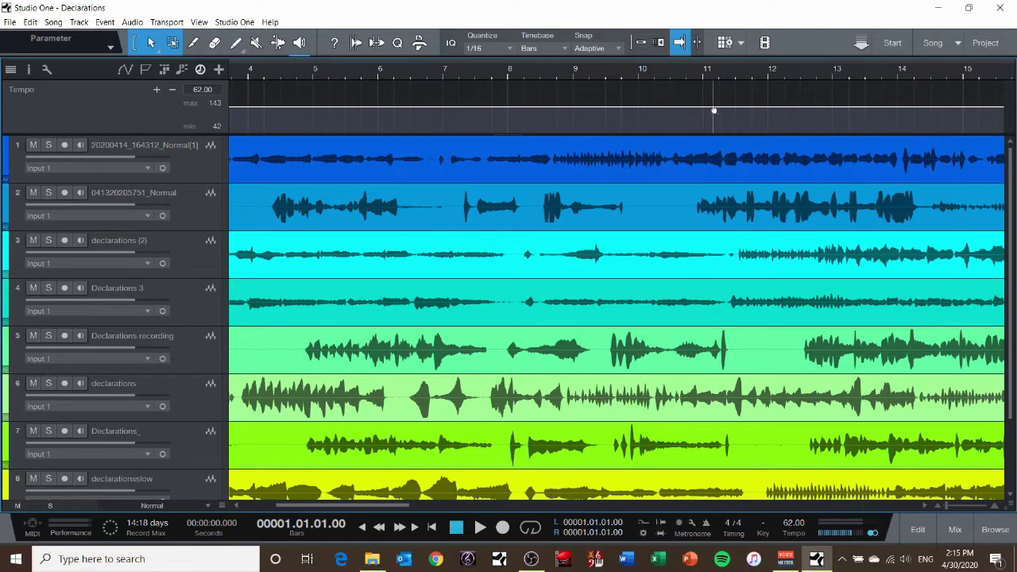
{"action": "left_click", "coordinate": [695, 108]}
{"action": "left_click", "coordinate": [722, 108]}
{"action": "left_click", "coordinate": [745, 107]}
{"action": "right_click", "coordinate": [744, 108]}
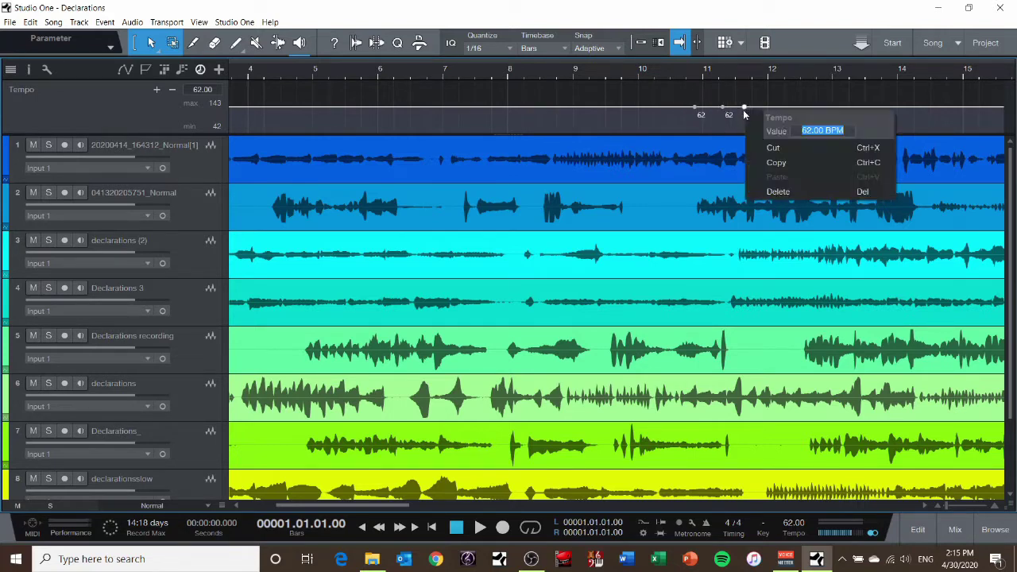
{"action": "left_click", "coordinate": [805, 187]}
{"action": "right_click", "coordinate": [722, 107]}
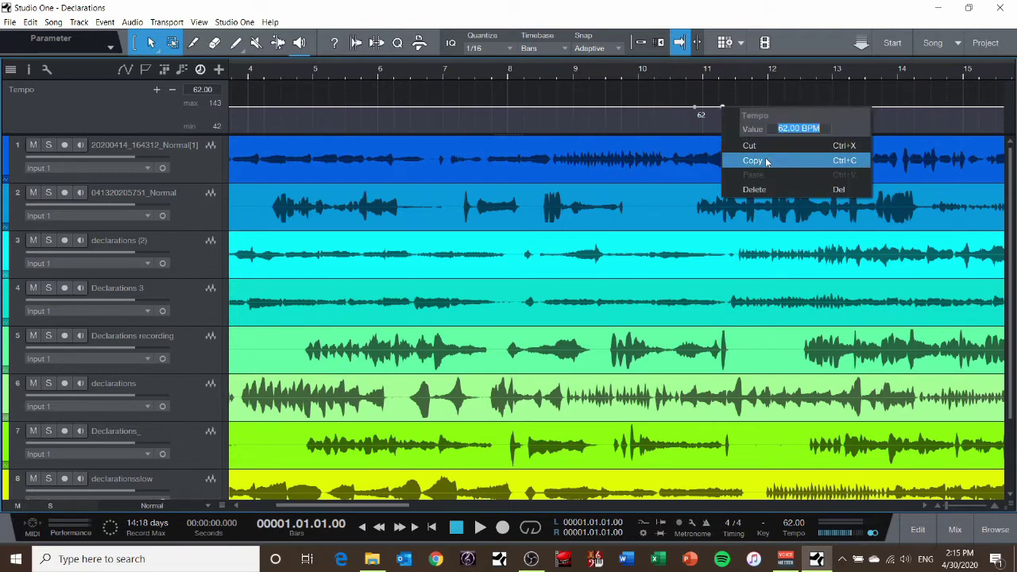
{"action": "left_click", "coordinate": [767, 192]}
{"action": "right_click", "coordinate": [696, 108]}
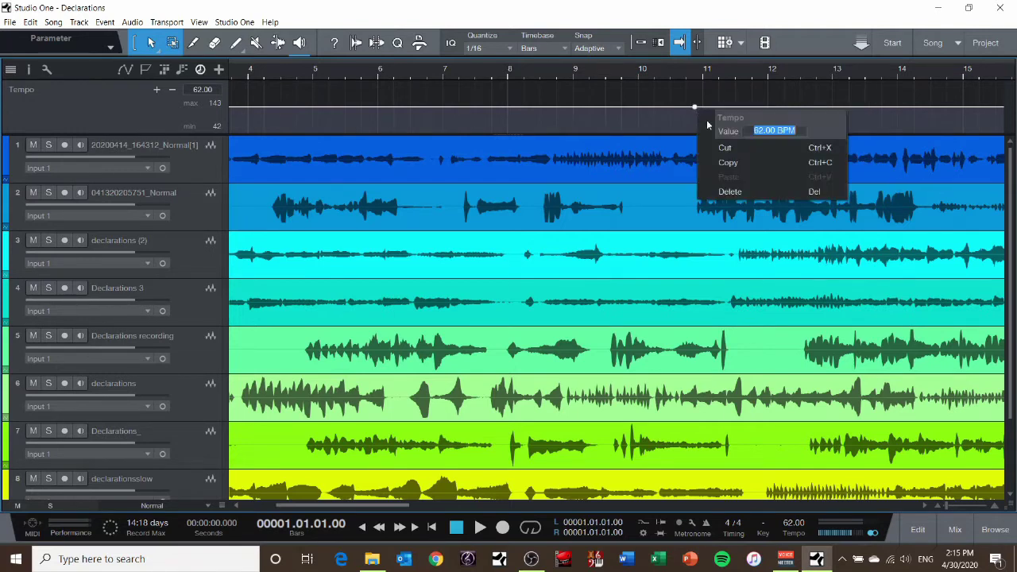
{"action": "left_click", "coordinate": [731, 189]}
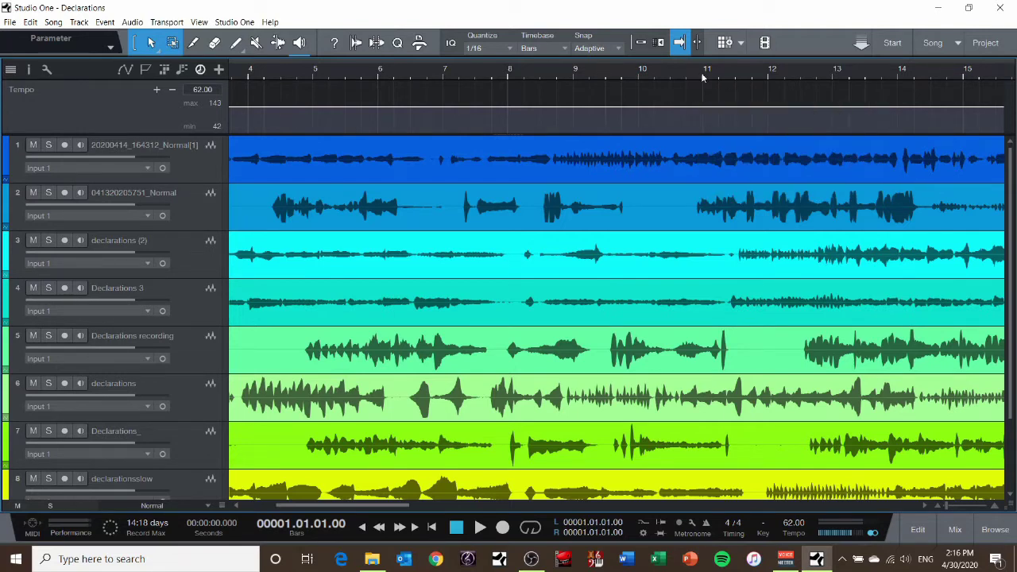
- With snapping on, place the playhead at the start of bar 11 and add a tempo point there
{"action": "left_click", "coordinate": [641, 46]}
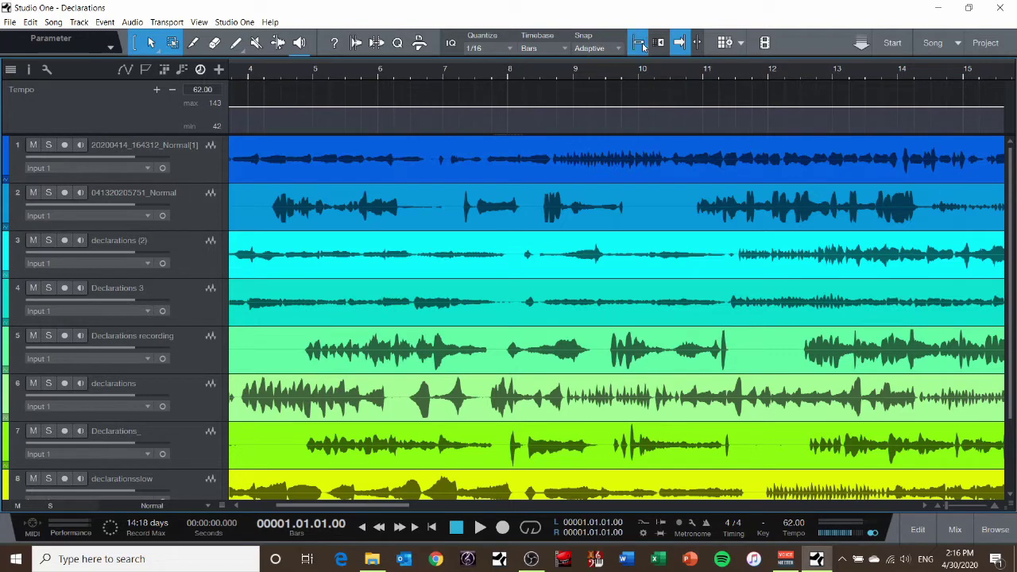
{"action": "left_click", "coordinate": [705, 77]}
{"action": "scroll", "coordinate": [703, 76], "scroll_direction": "up", "scroll_amount": 5}
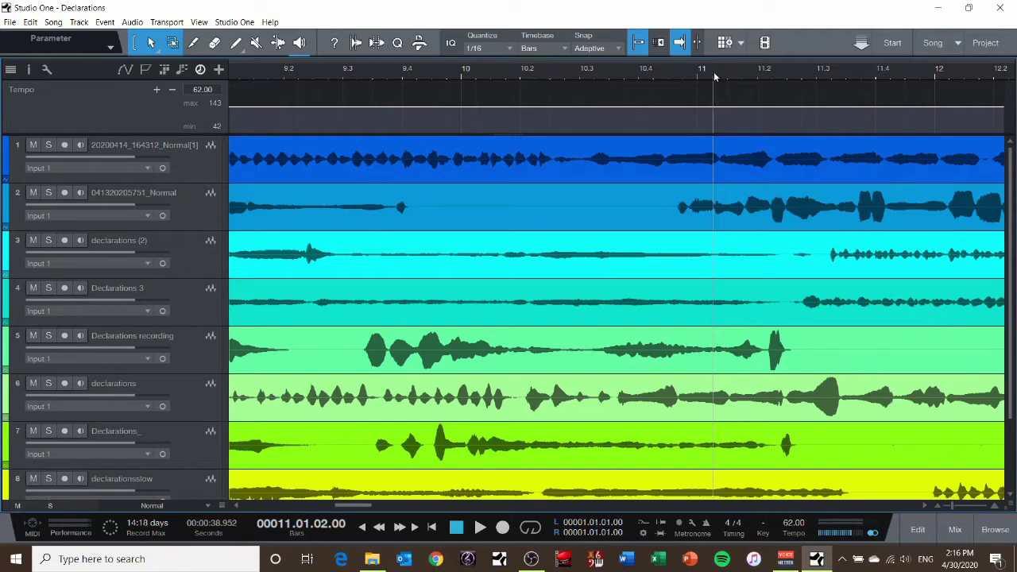
{"action": "left_click", "coordinate": [699, 80]}
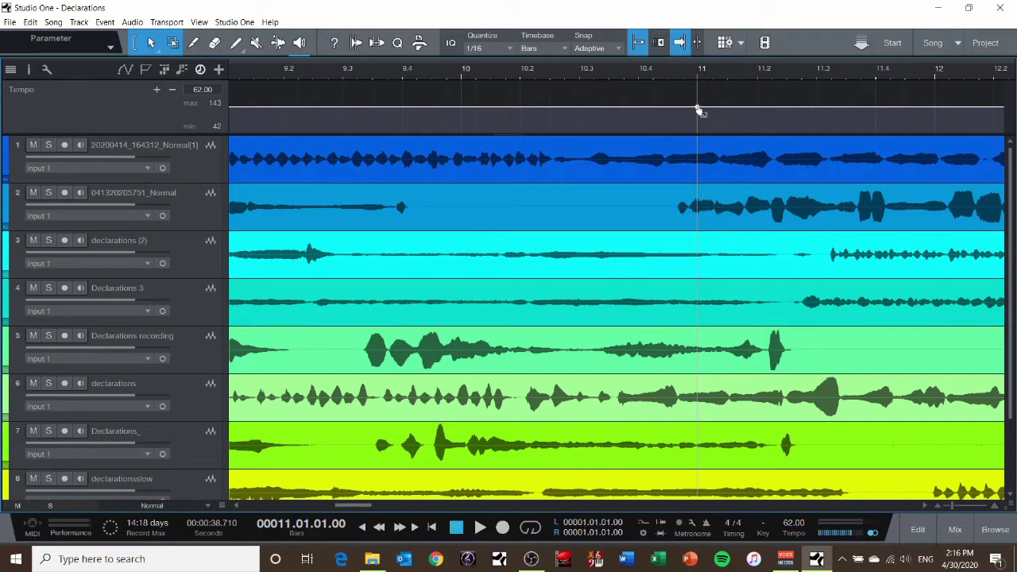
- Try to set the tempo point at bar 11 to 143 BPM
{"action": "right_click", "coordinate": [698, 109]}
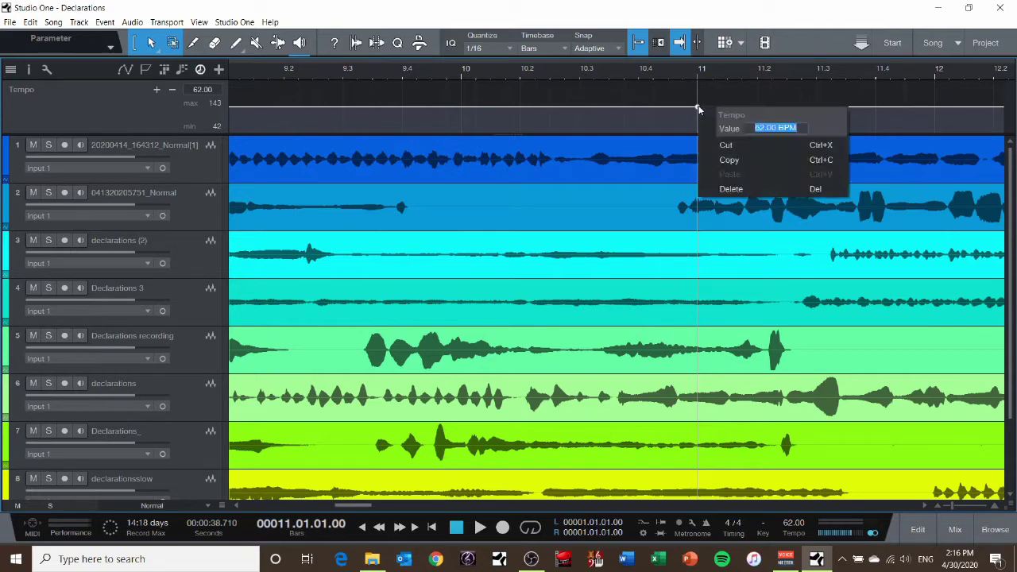
{"action": "type", "text": "143"}
{"action": "key", "text": "Return"}
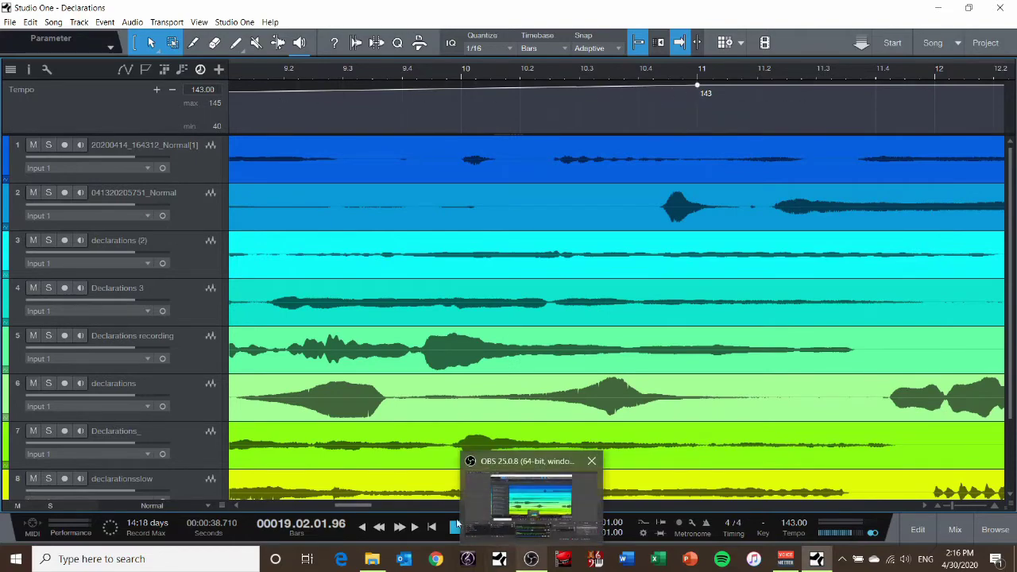
- Add a second tempo point at 10.4.4, just before the one at bar 11
{"action": "mouse_move", "coordinate": [350, 504]}
{"action": "left_mouse_down"}
{"action": "mouse_move", "coordinate": [259, 504]}
{"action": "mouse_move", "coordinate": [356, 512]}
{"action": "left_mouse_up"}
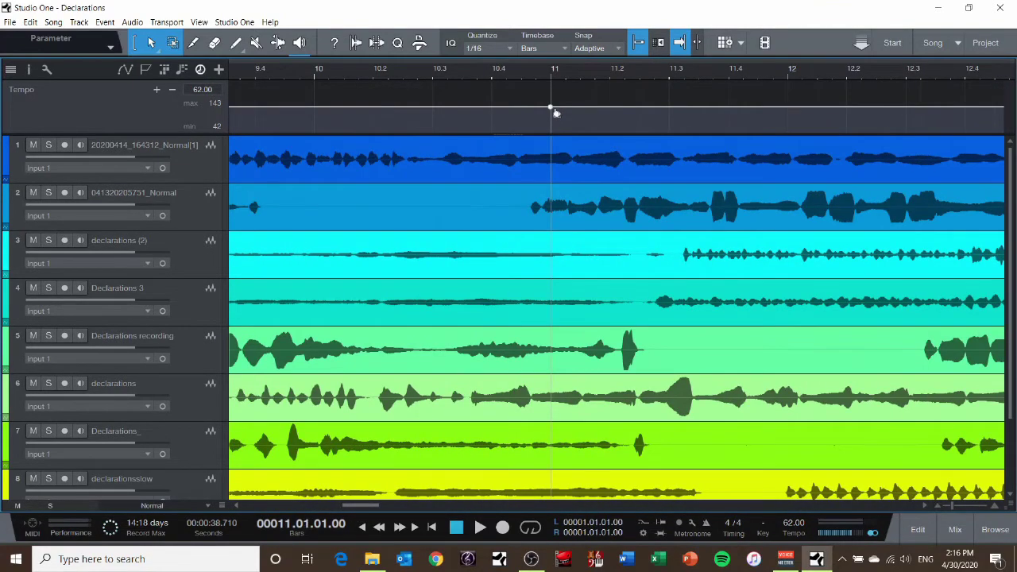
{"action": "left_click", "coordinate": [544, 110]}
{"action": "mouse_move", "coordinate": [554, 112]}
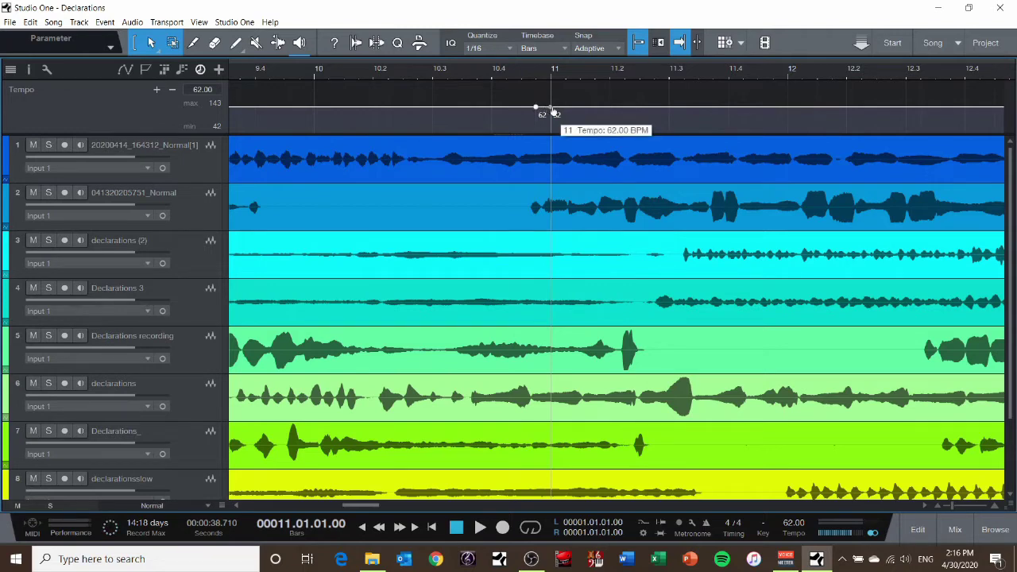
- Raise the tempo point at bar 11 to 143 BPM
{"action": "left_click_drag", "start_coordinate": [554, 112], "coordinate": [551, 83]}
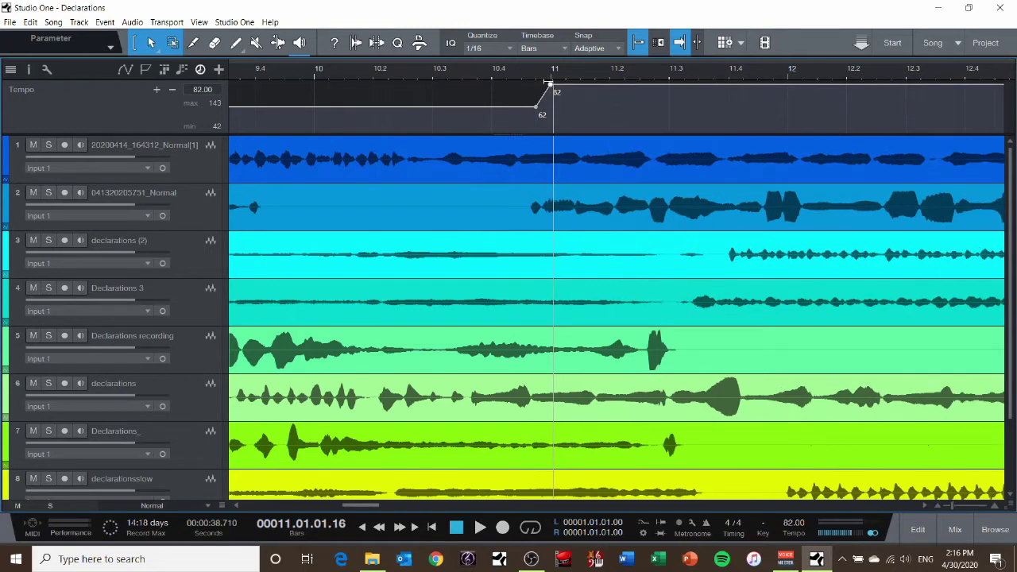
{"action": "right_click", "coordinate": [551, 87]}
{"action": "left_click", "coordinate": [616, 106]}
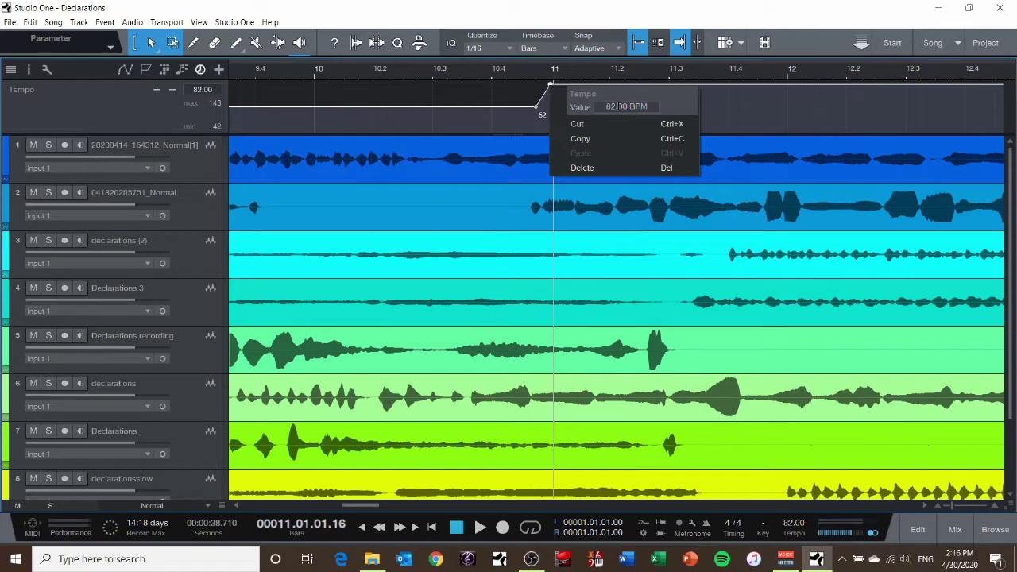
{"action": "key", "text": "BackSpace"}
{"action": "key", "text": "BackSpace"}
{"action": "key", "text": "Return"}
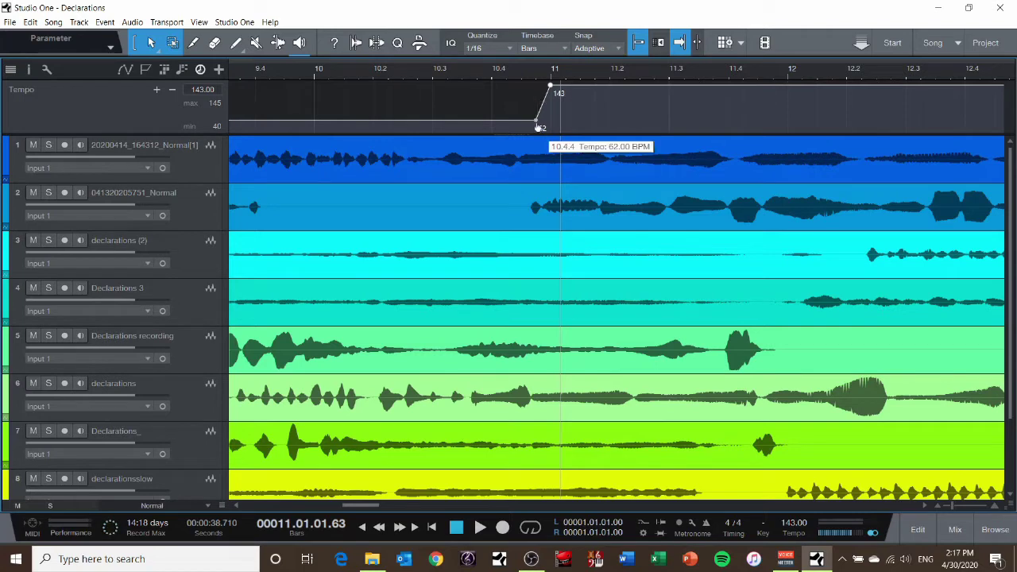
- Move the 10.4.4 tempo point directly under the 143 BPM point at bar 11 and set it to 62 BPM
{"action": "left_click_drag", "start_coordinate": [538, 125], "coordinate": [549, 125]}
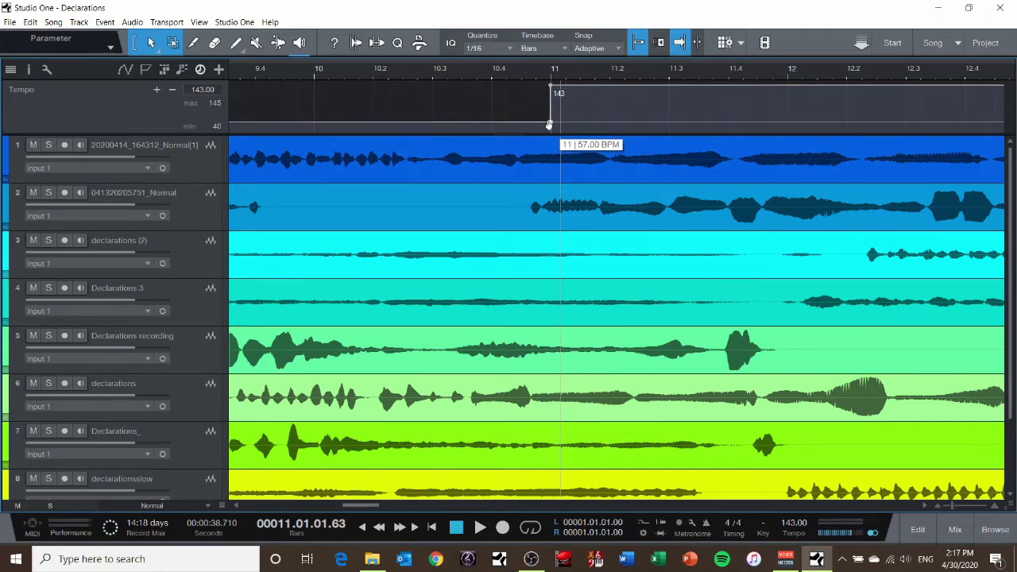
{"action": "right_click", "coordinate": [549, 124]}
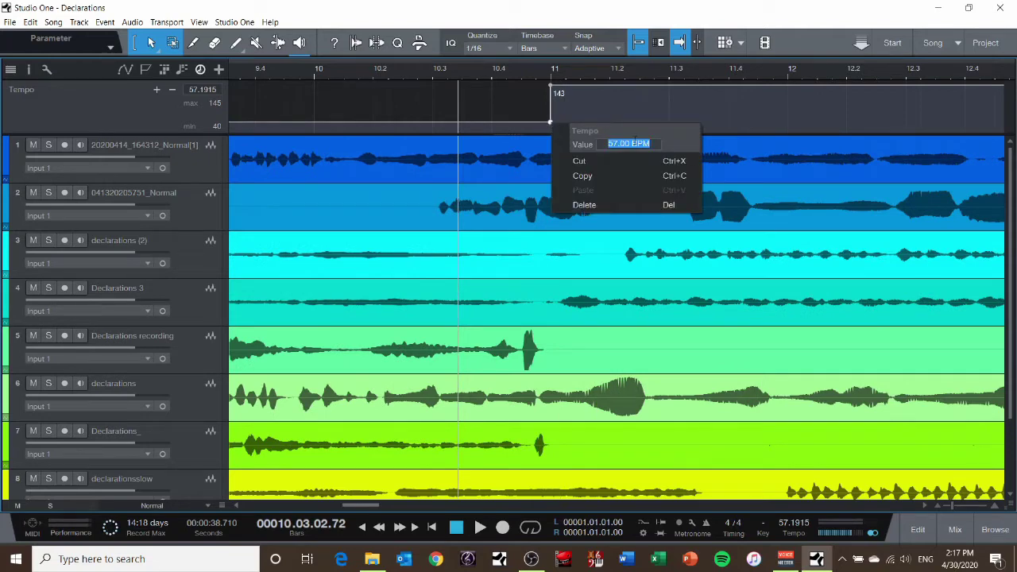
{"action": "type", "text": "143"}
{"action": "key", "text": "Return"}
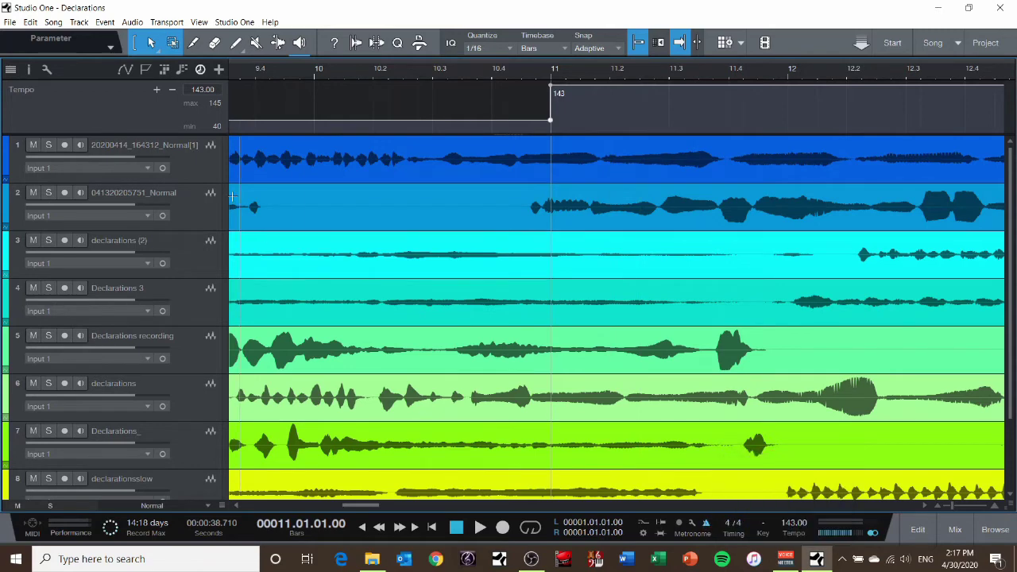
{"action": "scroll", "coordinate": [49, 238], "scroll_direction": "down", "scroll_amount": 1}
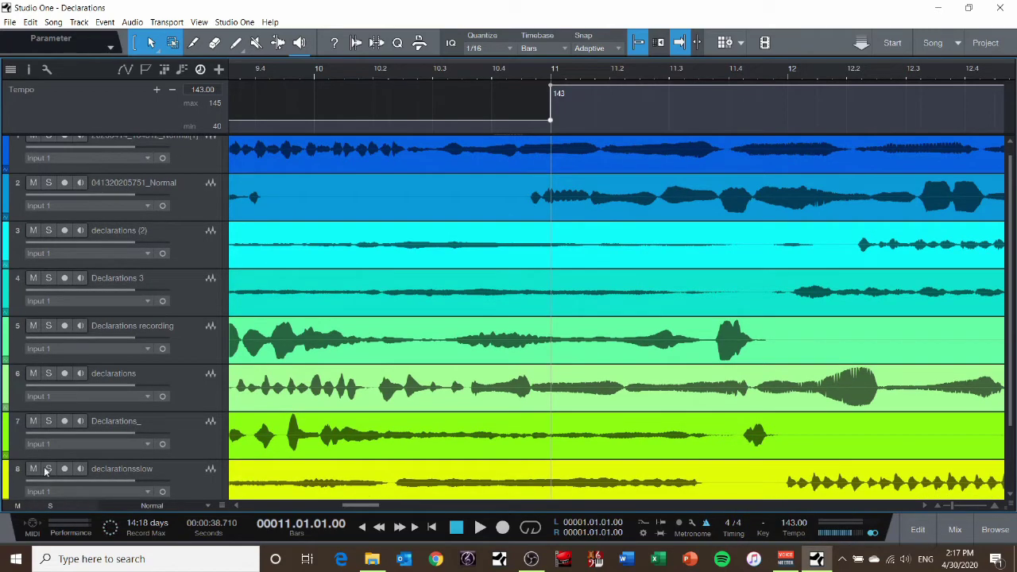
- Mute all nine recording tracks, from track 1 down to Recording (2)
{"action": "scroll", "coordinate": [125, 171], "scroll_direction": "up", "scroll_amount": 1}
{"action": "left_click", "coordinate": [32, 145], "text": "shift"}
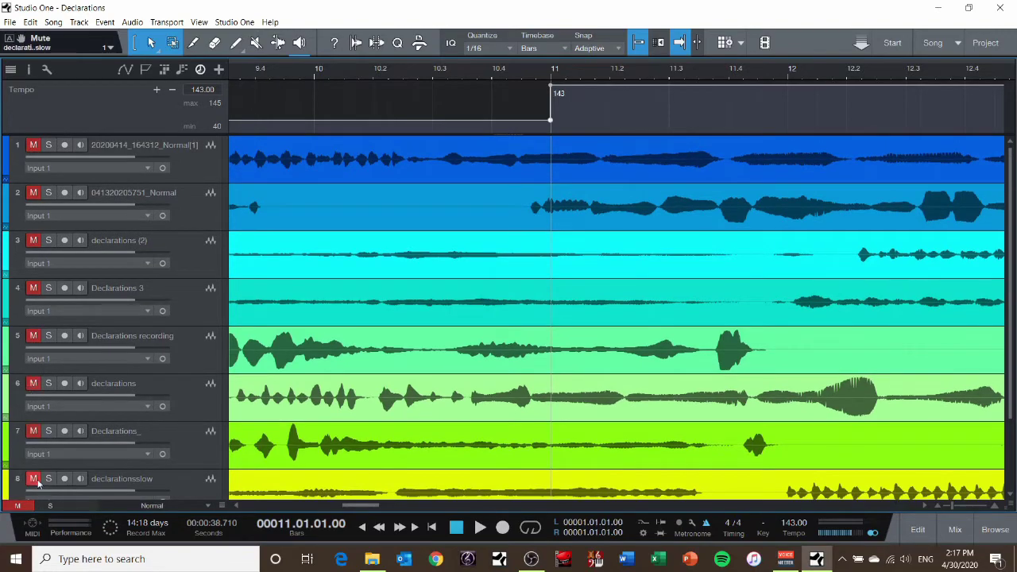
{"action": "scroll", "coordinate": [39, 493], "scroll_direction": "down", "scroll_amount": 2}
{"action": "scroll", "coordinate": [34, 431], "scroll_direction": "up", "scroll_amount": 2}
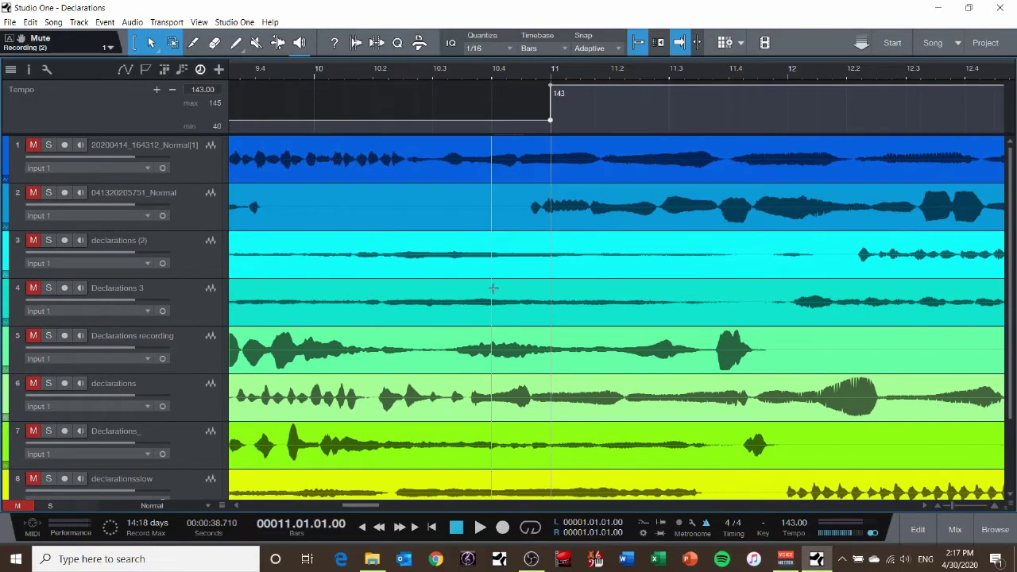
- Play back the muted song from 8.3 through the tempo change at bar 11 to check the metronome
{"action": "left_click_drag", "start_coordinate": [474, 69], "coordinate": [374, 69]}
{"action": "left_click", "coordinate": [264, 74]}
{"action": "left_click", "coordinate": [334, 75]}
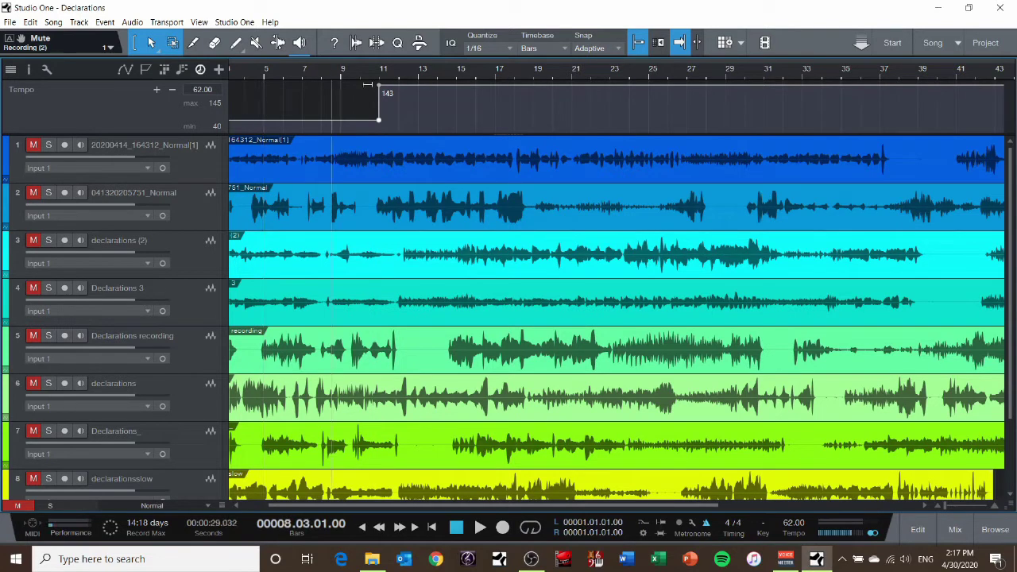
{"action": "key", "text": "space"}
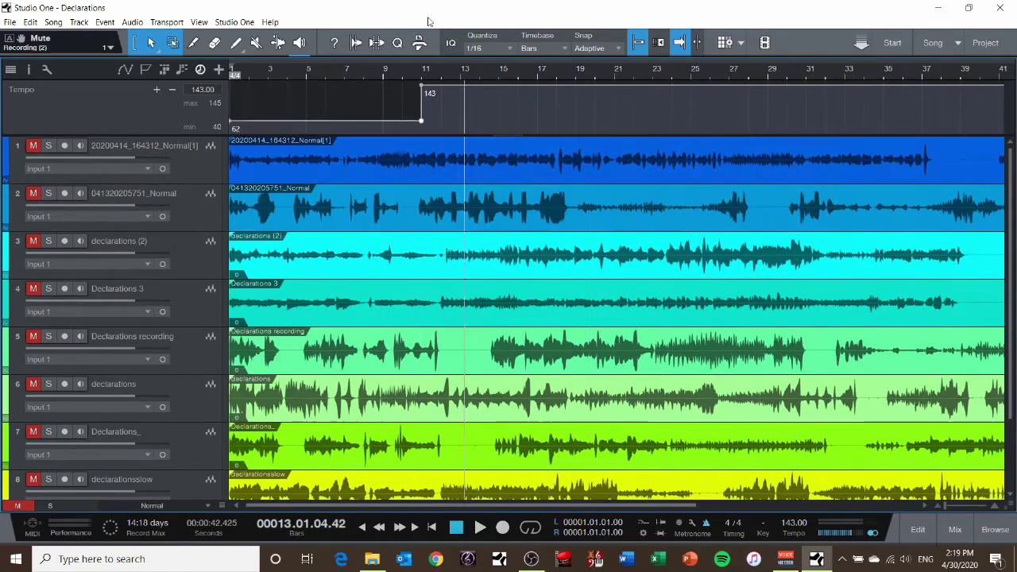
{"action": "key", "text": "space"}
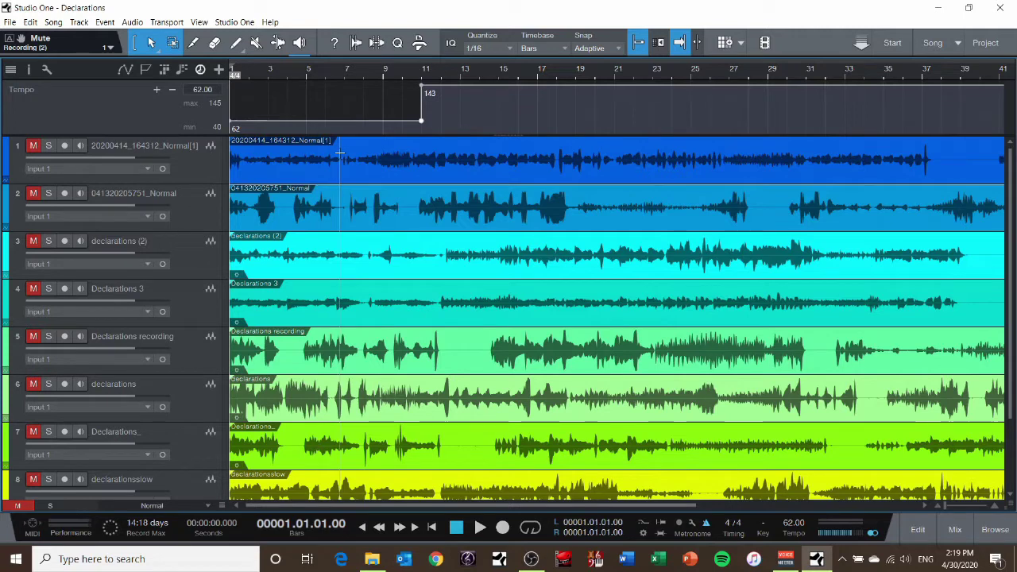
- Switch to the Split tool and turn off snapping for free placement of cuts around bar 11
{"action": "left_click", "coordinate": [193, 44]}
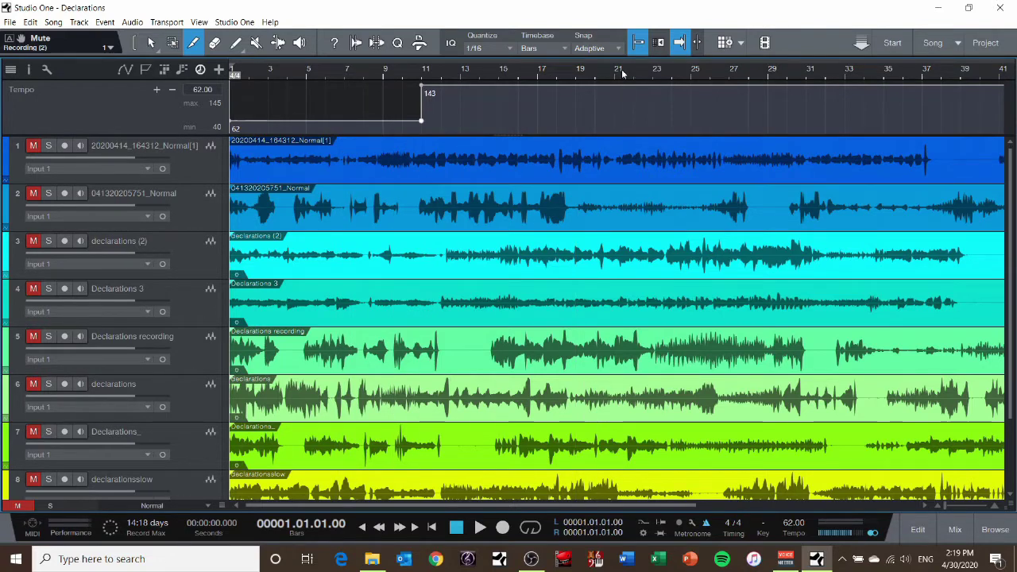
{"action": "left_click", "coordinate": [637, 44]}
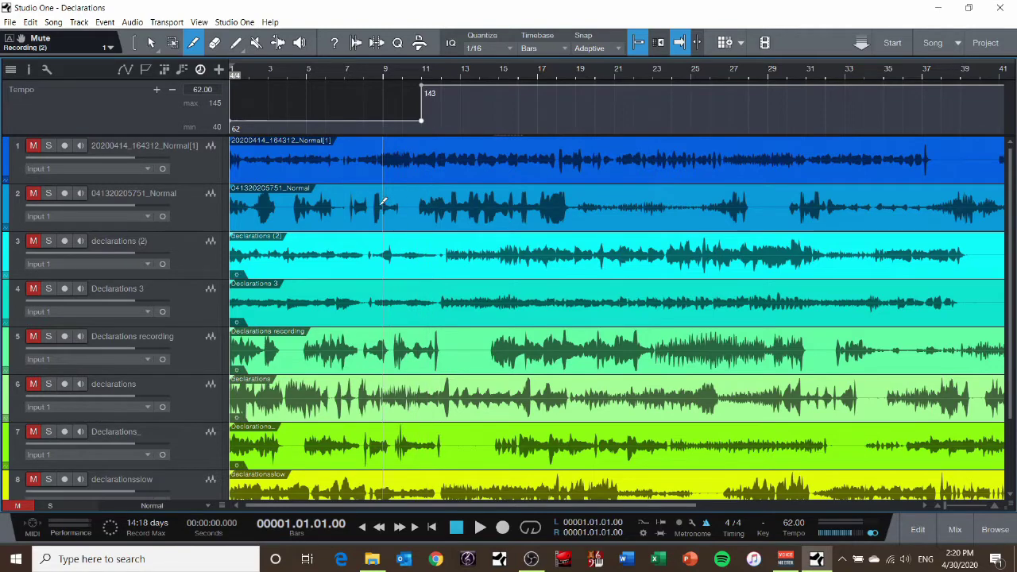
{"action": "scroll", "coordinate": [422, 80], "scroll_direction": "up", "scroll_amount": 6}
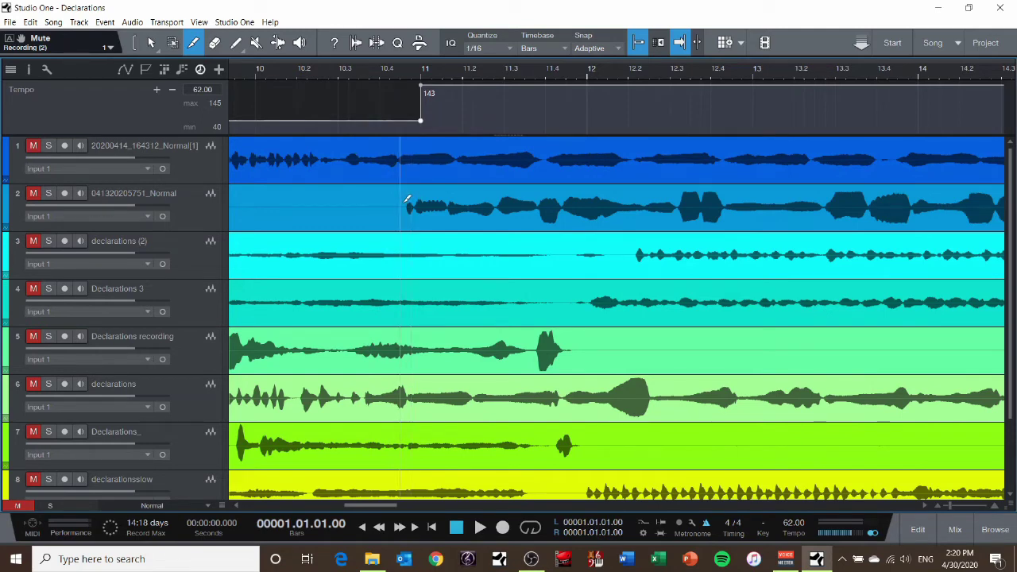
{"action": "left_click", "coordinate": [640, 42]}
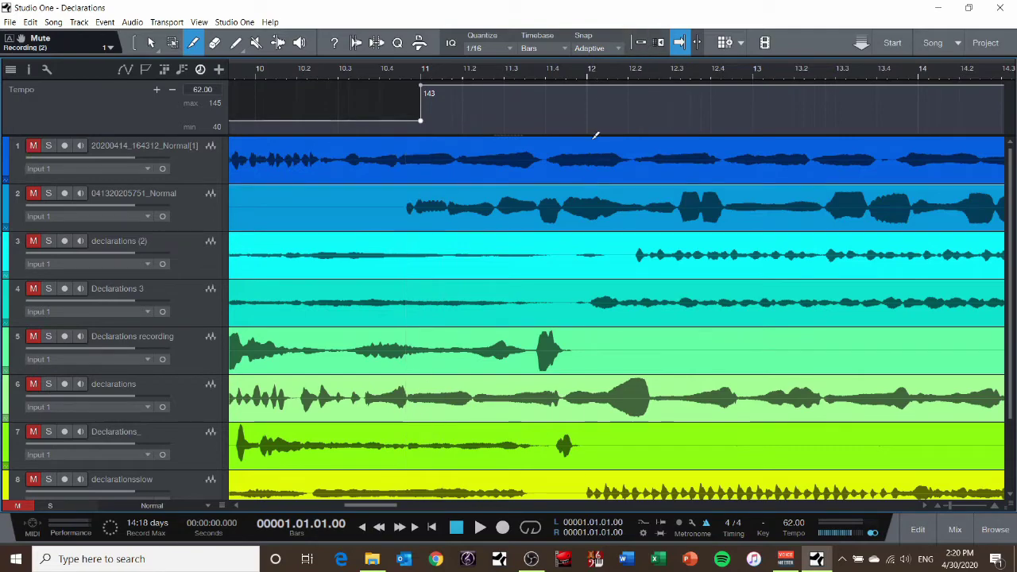
{"action": "scroll", "coordinate": [577, 75], "scroll_direction": "down", "scroll_amount": 5}
{"action": "scroll", "coordinate": [450, 192], "scroll_direction": "down", "scroll_amount": 1}
{"action": "scroll", "coordinate": [450, 192], "scroll_direction": "up", "scroll_amount": 1}
{"action": "scroll", "coordinate": [467, 74], "scroll_direction": "down", "scroll_amount": 2}
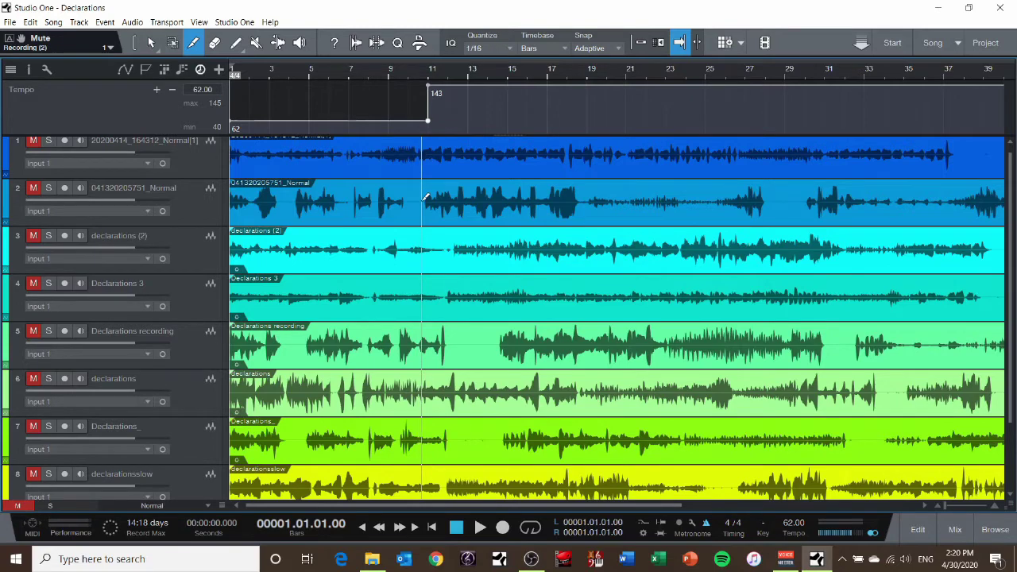
{"action": "left_click_drag", "start_coordinate": [433, 111], "coordinate": [544, 115]}
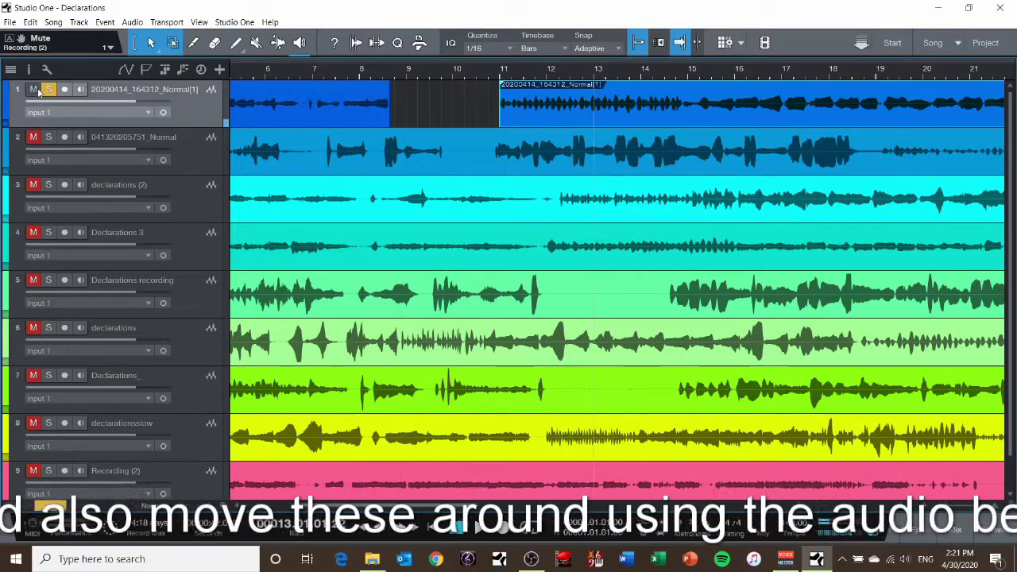
- Solo track 2, split its recording about midway between bars 10 and 11, and move the second part to just before bar 14
{"action": "left_click", "coordinate": [49, 89]}
{"action": "left_click", "coordinate": [48, 137]}
{"action": "left_click", "coordinate": [193, 43]}
{"action": "left_click", "coordinate": [477, 147]}
{"action": "left_click", "coordinate": [151, 42]}
{"action": "left_click_drag", "start_coordinate": [524, 159], "coordinate": [684, 159]}
- Solo declarations (2), split it just after bar 12 and move its second part to start at about 12.3.4
{"action": "left_click", "coordinate": [49, 137]}
{"action": "left_click", "coordinate": [48, 184]}
{"action": "left_click", "coordinate": [193, 43]}
{"action": "left_click", "coordinate": [560, 199]}
{"action": "left_click", "coordinate": [151, 43]}
{"action": "left_click_drag", "start_coordinate": [588, 202], "coordinate": [608, 202]}
- Solo Declarations 3, split it at about bar 12 and move its second part to start at about 12.3.4
{"action": "left_click", "coordinate": [49, 232]}
{"action": "left_click", "coordinate": [193, 43]}
{"action": "left_click", "coordinate": [548, 244]}
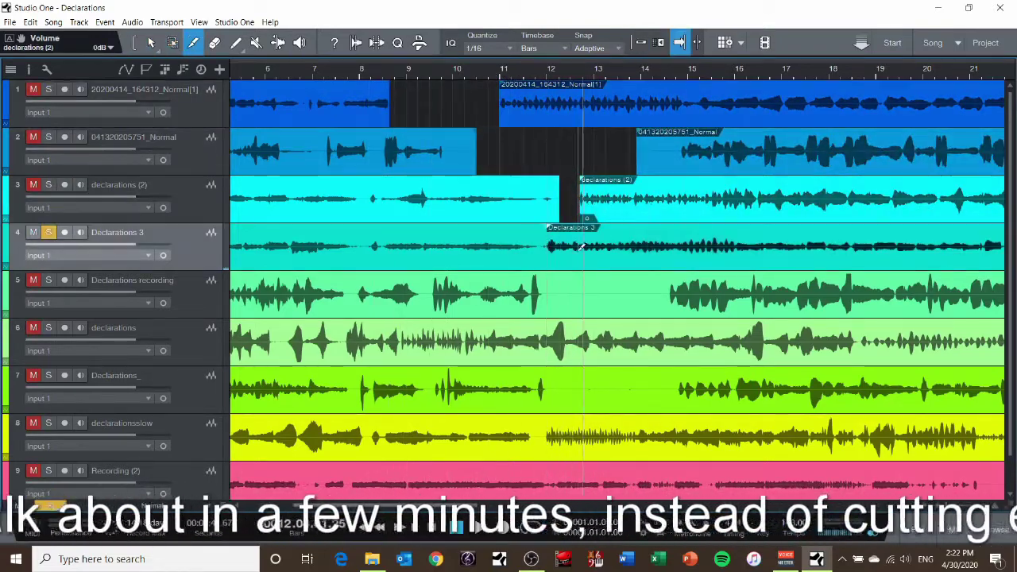
{"action": "left_click", "coordinate": [151, 43]}
{"action": "left_click_drag", "start_coordinate": [572, 246], "coordinate": [605, 246]}
- Solo Declarations recording, split it between bars 14 and 15 and move its second part to about 14.4.1
{"action": "scroll", "coordinate": [605, 247], "scroll_direction": "down", "scroll_amount": 1}
{"action": "left_click", "coordinate": [193, 43]}
{"action": "left_click", "coordinate": [48, 244]}
{"action": "left_click", "coordinate": [667, 258]}
{"action": "left_click_drag", "start_coordinate": [691, 257], "coordinate": [699, 258]}
- Audition the declarations track on its own, split it just before bar 9 and move its second part to just before bar 11
{"action": "left_click", "coordinate": [48, 291]}
{"action": "left_click", "coordinate": [366, 72]}
{"action": "key", "text": "space"}
{"action": "scroll", "coordinate": [395, 306], "scroll_direction": "up", "scroll_amount": 5}
{"action": "left_click", "coordinate": [193, 43]}
{"action": "left_click", "coordinate": [373, 306]}
{"action": "left_click", "coordinate": [150, 43]}
{"action": "left_click_drag", "start_coordinate": [432, 320], "coordinate": [582, 318]}
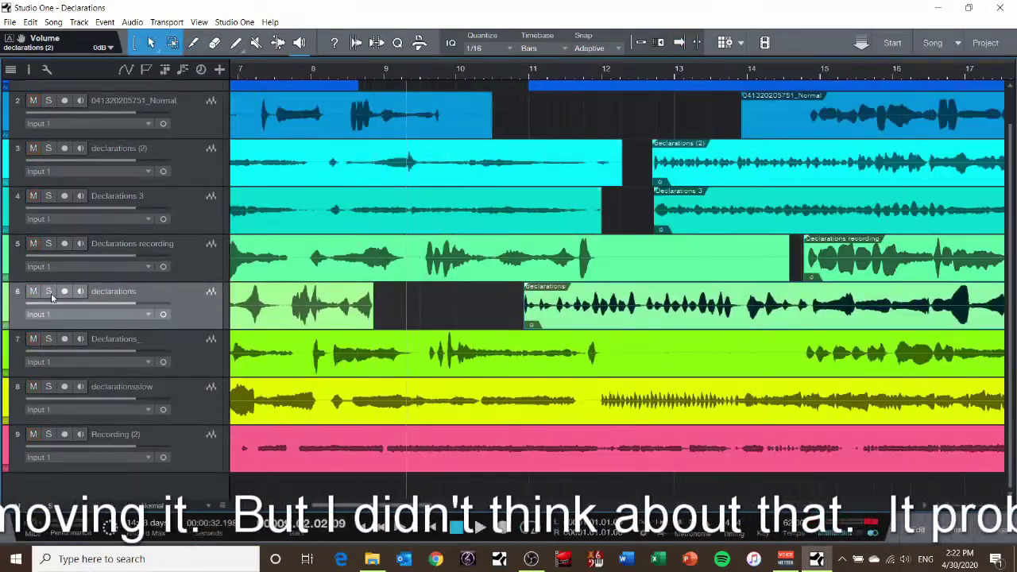
- Solo and play Declarations_, split it at about 14.3.4 and trim the end of its first part back to about bar 12
{"action": "left_click", "coordinate": [48, 291]}
{"action": "left_click", "coordinate": [48, 339]}
{"action": "key", "text": "space"}
{"action": "left_click", "coordinate": [193, 43]}
{"action": "left_click", "coordinate": [799, 353]}
{"action": "left_click", "coordinate": [151, 43]}
{"action": "left_click_drag", "start_coordinate": [798, 353], "coordinate": [601, 354]}
- Solo declarationsslow, split it just before bar 12 and open a gap by delaying its second part and trimming the first part's end
{"action": "left_click", "coordinate": [49, 386]}
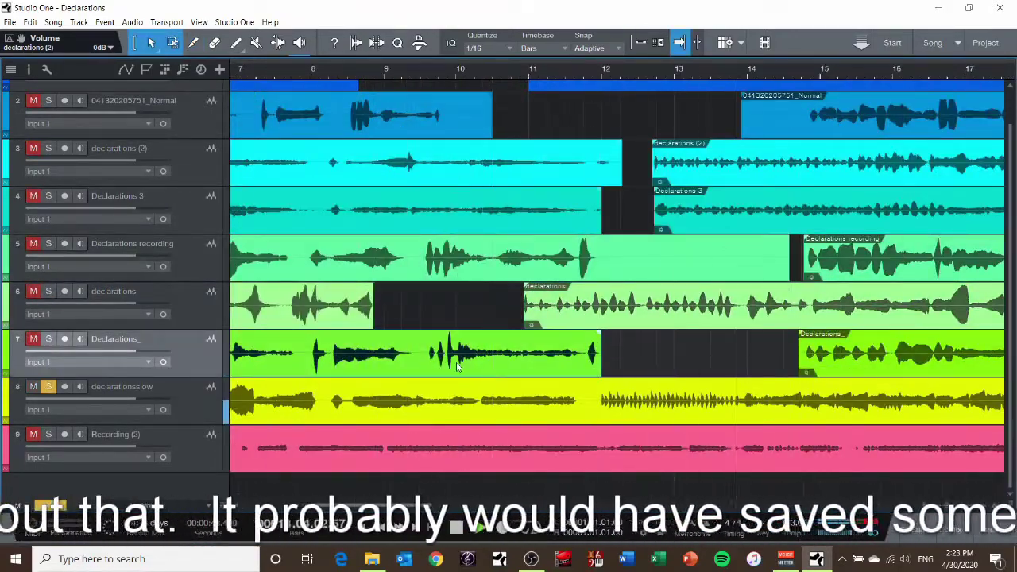
{"action": "left_click", "coordinate": [641, 72]}
{"action": "left_click", "coordinate": [193, 43]}
{"action": "left_click", "coordinate": [597, 401]}
{"action": "left_click", "coordinate": [151, 43]}
{"action": "left_click_drag", "start_coordinate": [656, 401], "coordinate": [671, 401]}
{"action": "left_click_drag", "start_coordinate": [597, 401], "coordinate": [586, 401]}
- Solo the Recording (2) track and place the playhead about midway between bars 10 and 11
{"action": "left_click", "coordinate": [48, 433]}
{"action": "left_click", "coordinate": [506, 72]}
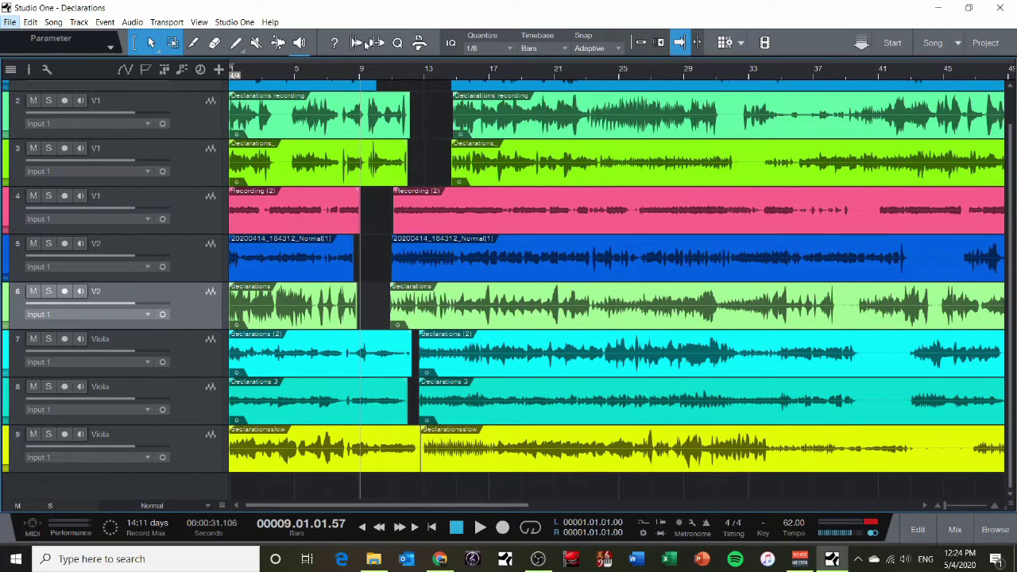
{"action": "scroll", "coordinate": [494, 181], "scroll_direction": "up", "scroll_amount": 1}
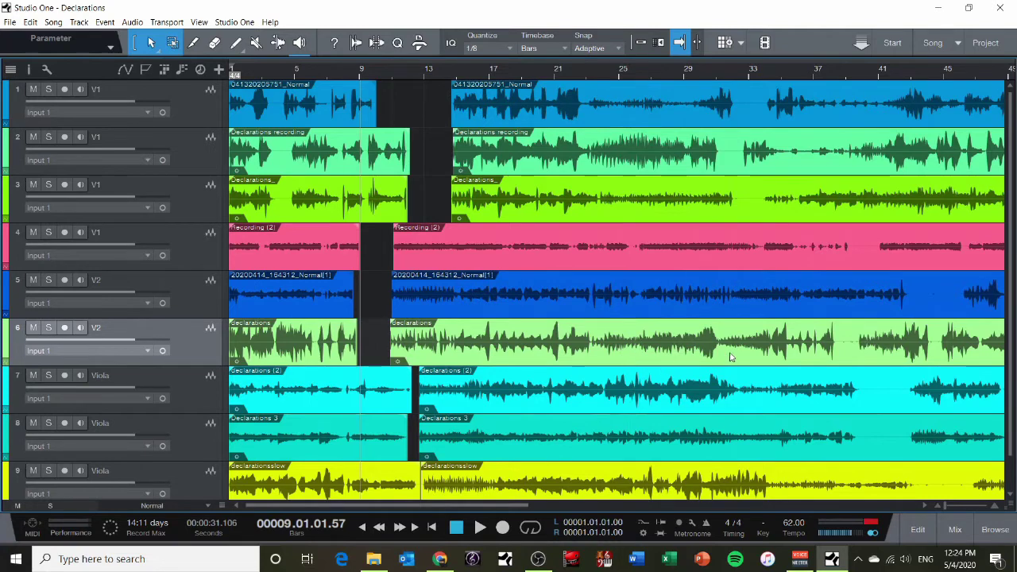
{"action": "scroll", "coordinate": [731, 357], "scroll_direction": "down", "scroll_amount": 1}
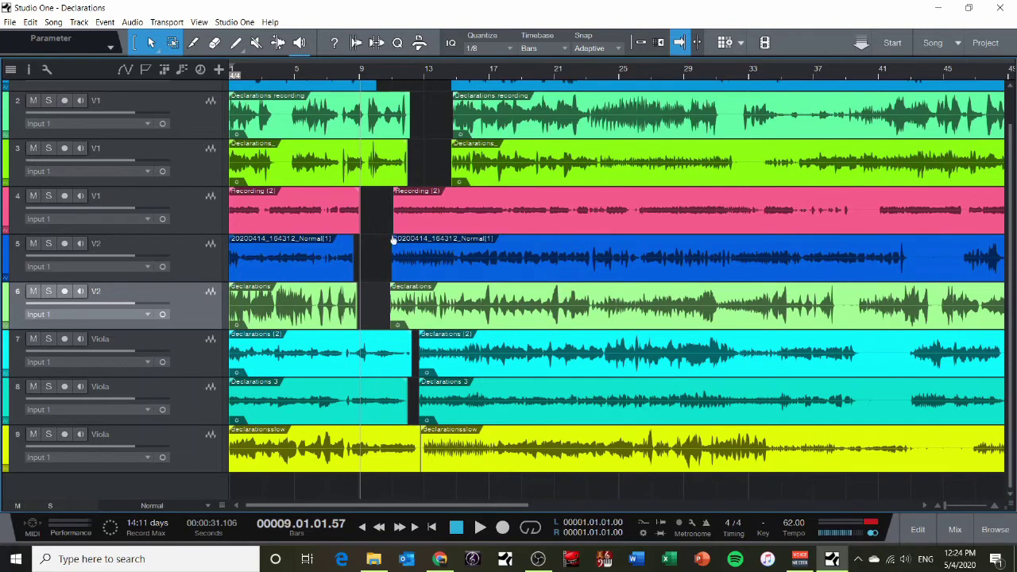
{"action": "left_click", "coordinate": [766, 42]}
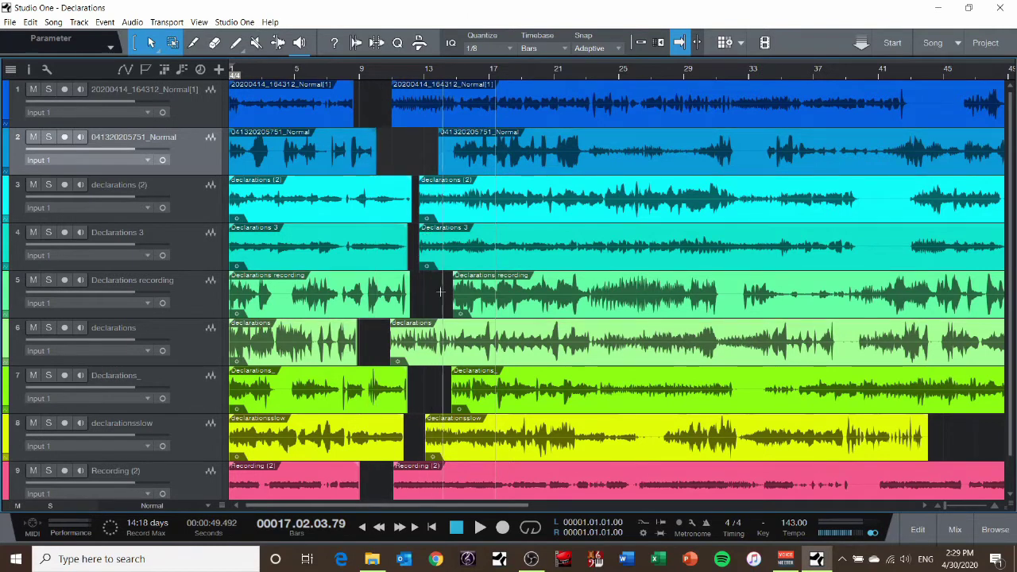
- Move the second part of track 2 to about 14.3.4, in line with the second part of Declarations_
{"action": "scroll", "coordinate": [413, 385], "scroll_direction": "down", "scroll_amount": 2}
{"action": "scroll", "coordinate": [410, 383], "scroll_direction": "up", "scroll_amount": 2}
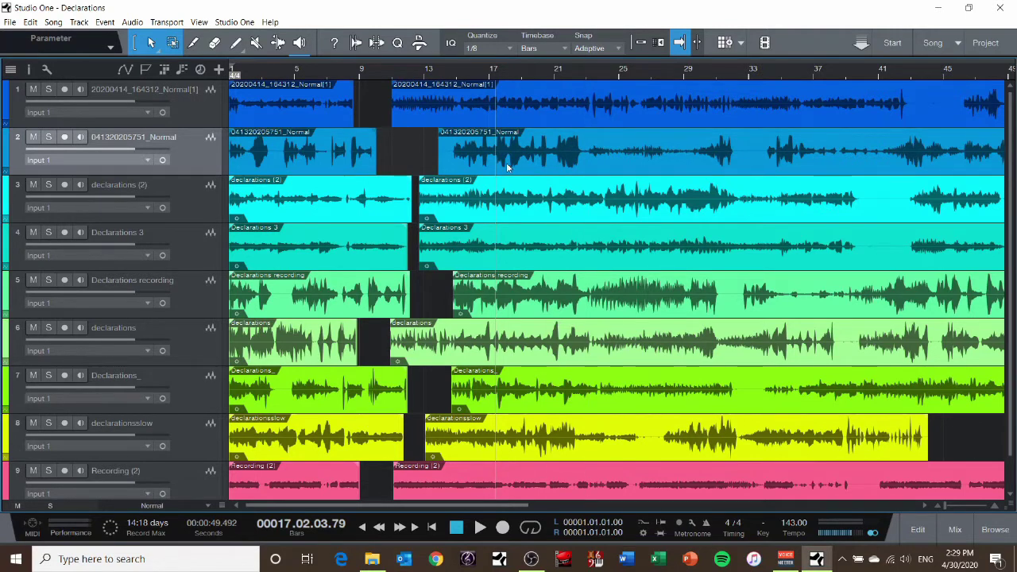
{"action": "left_click_drag", "start_coordinate": [441, 162], "coordinate": [452, 163]}
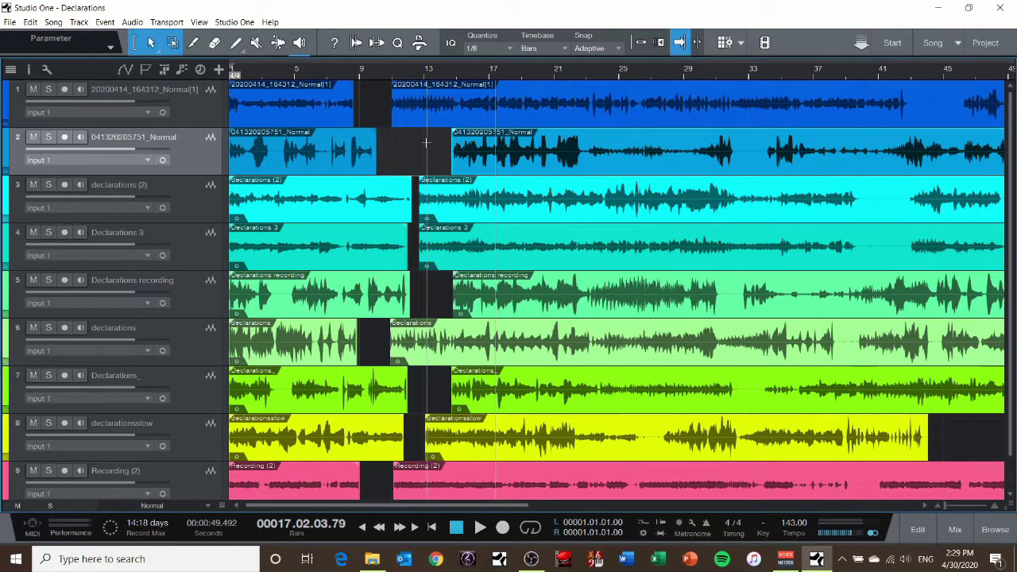
- Show the track inspector with the tempo and timestretch settings of track 2
{"action": "left_click", "coordinate": [29, 71]}
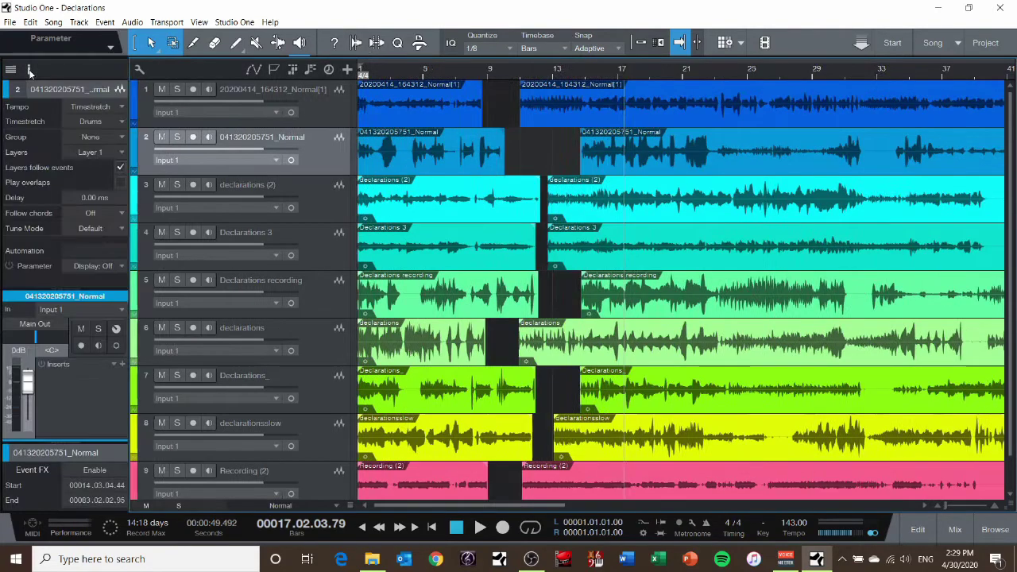
{"action": "scroll", "coordinate": [574, 171], "scroll_direction": "down", "scroll_amount": 1}
{"action": "scroll", "coordinate": [583, 181], "scroll_direction": "up", "scroll_amount": 1}
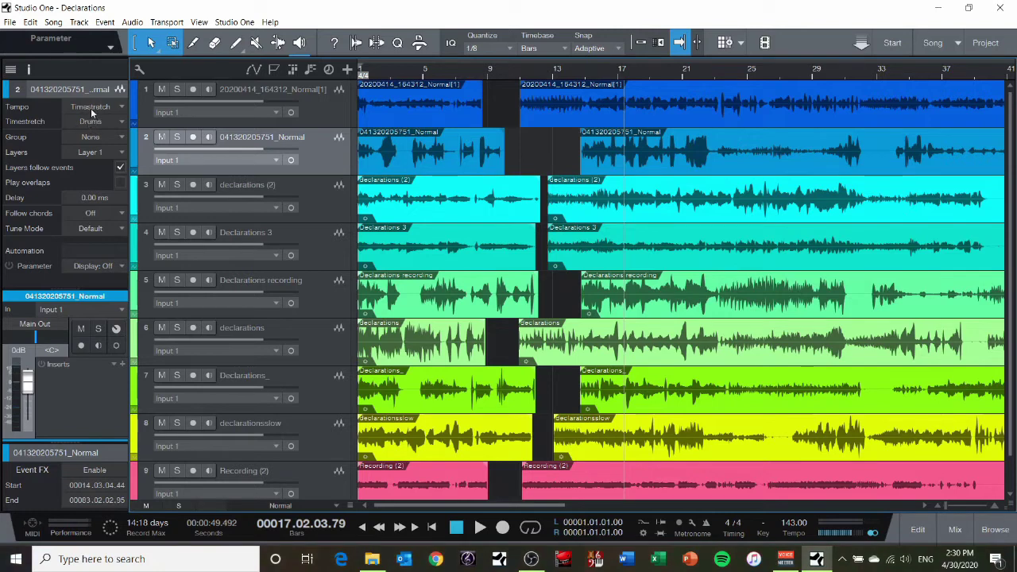
- Select track 1 and set its timestretch mode to Solo - Elastique Pro Monophonic Formant
{"action": "left_click", "coordinate": [313, 123]}
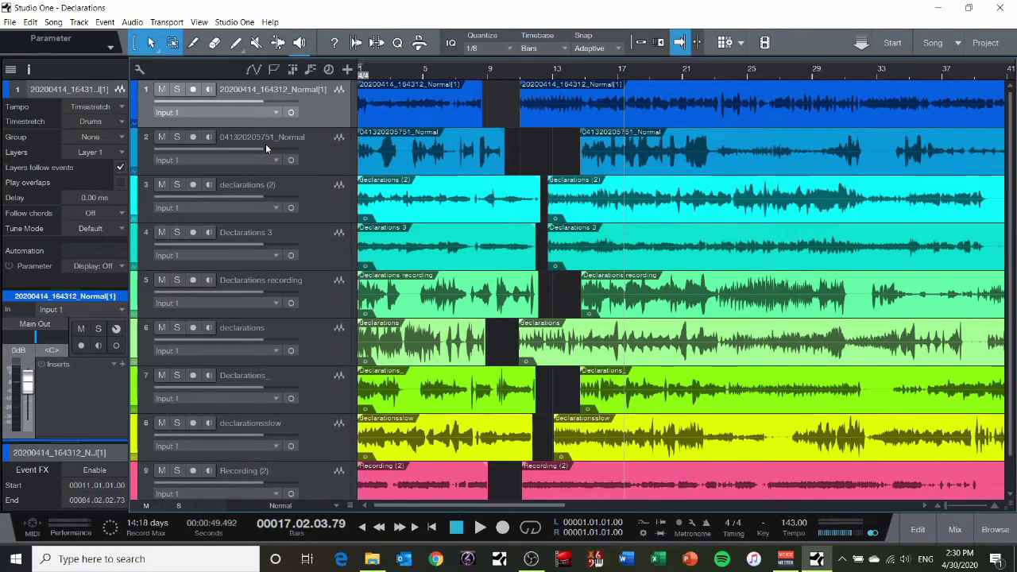
{"action": "scroll", "coordinate": [140, 119], "scroll_direction": "down", "scroll_amount": 1}
{"action": "scroll", "coordinate": [99, 108], "scroll_direction": "down", "scroll_amount": 2}
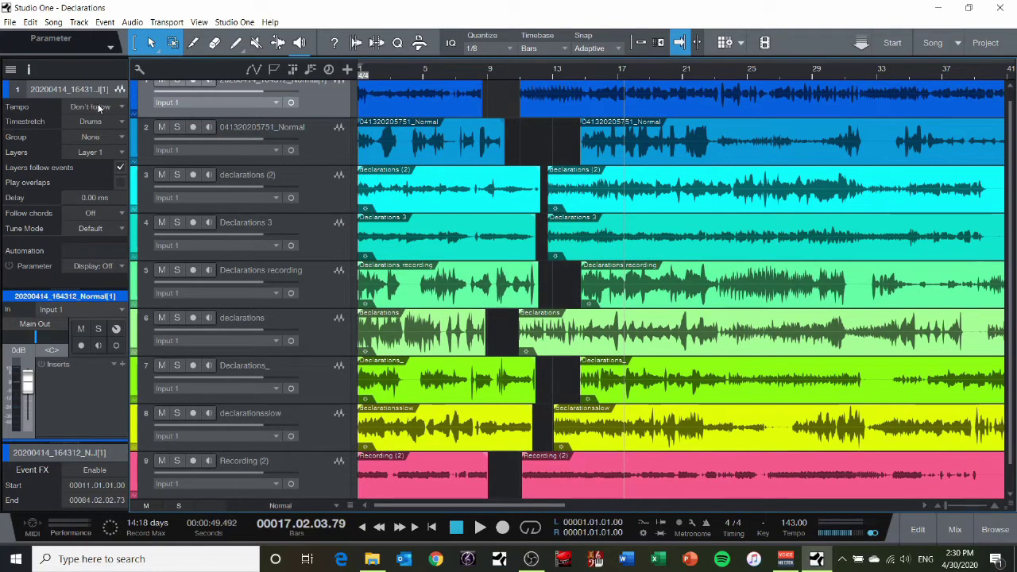
{"action": "scroll", "coordinate": [99, 109], "scroll_direction": "up", "scroll_amount": 1}
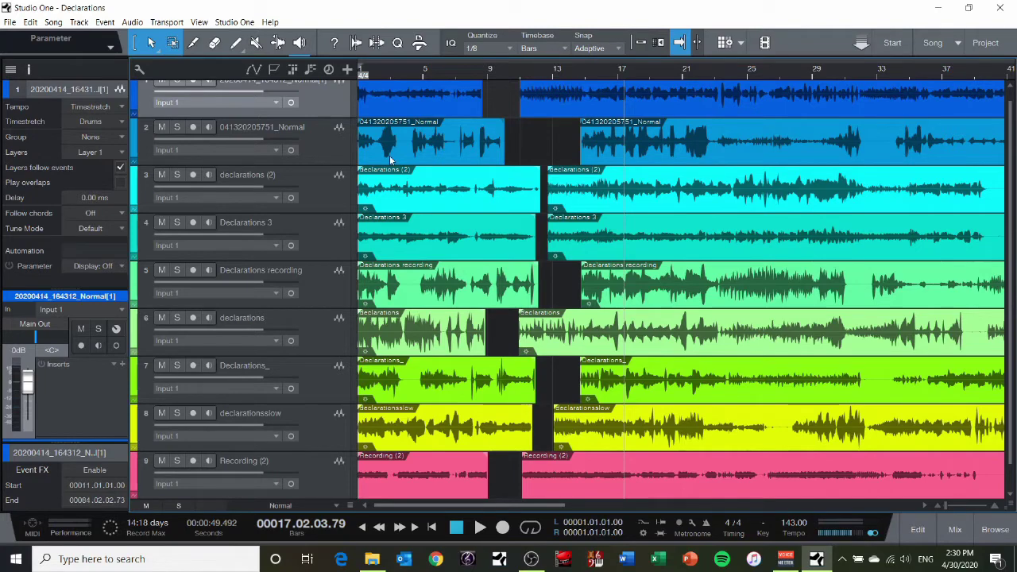
{"action": "scroll", "coordinate": [433, 208], "scroll_direction": "up", "scroll_amount": 1}
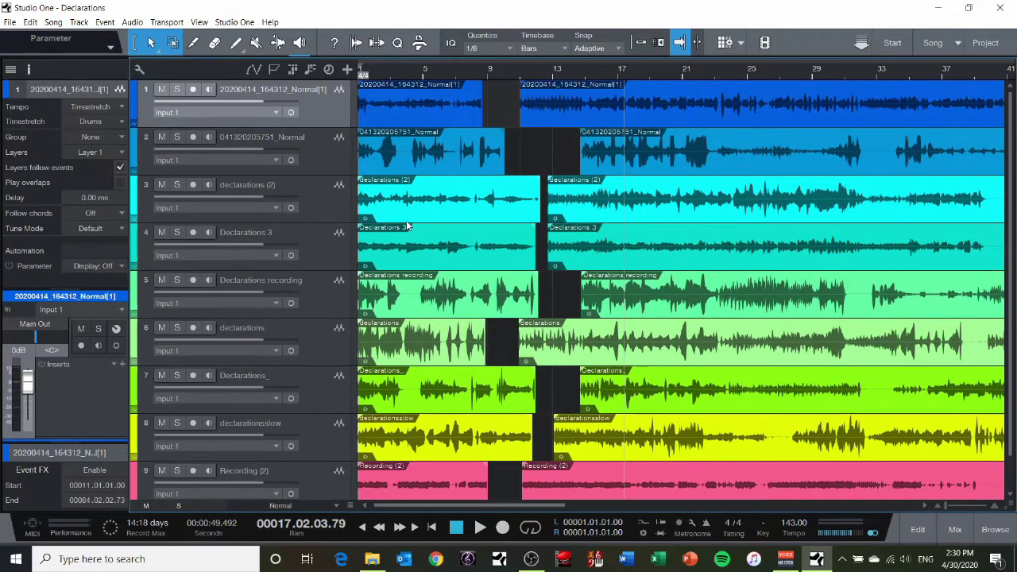
{"action": "left_click", "coordinate": [99, 124]}
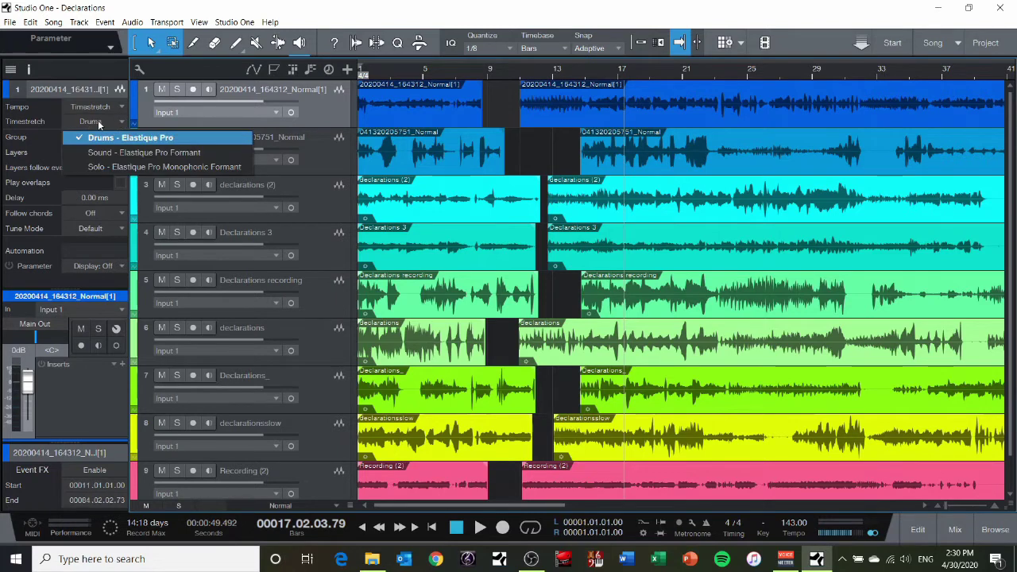
{"action": "left_click", "coordinate": [168, 167]}
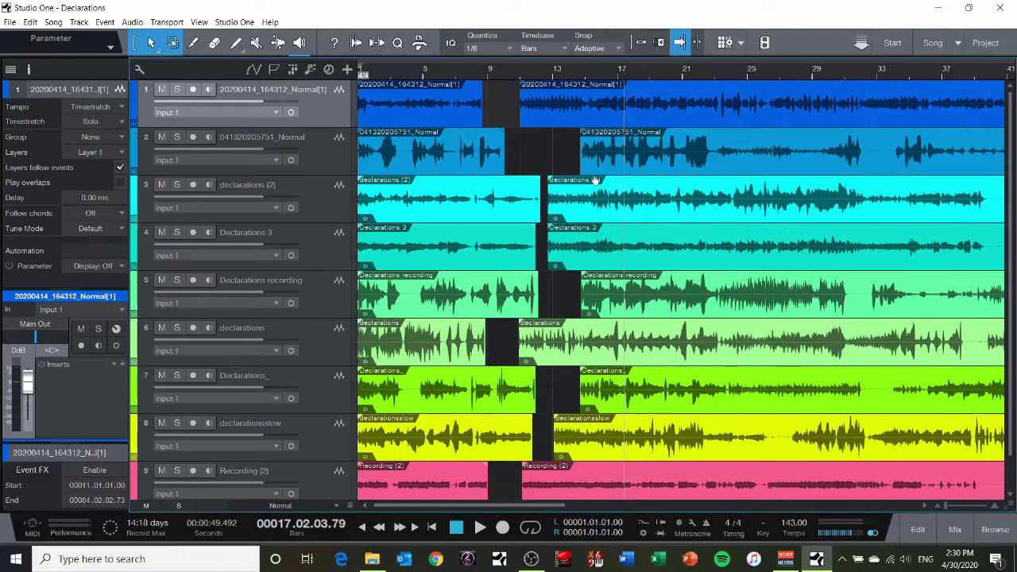
- Set the timestretch mode of tracks 2, 3 and 4 to Solo - Elastique Pro Monophonic Formant
{"action": "left_click", "coordinate": [321, 163]}
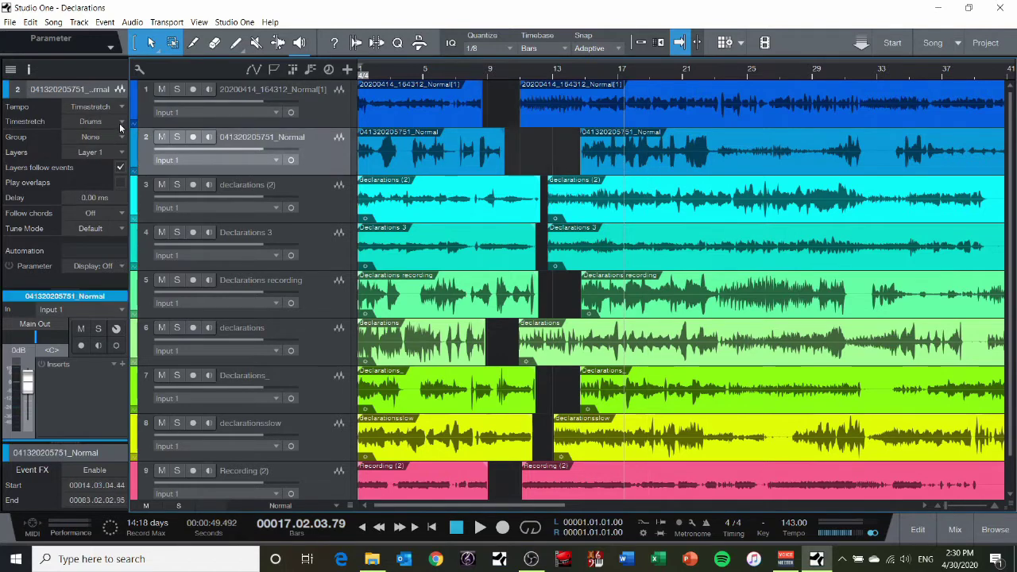
{"action": "left_click", "coordinate": [119, 123]}
{"action": "left_click", "coordinate": [168, 159]}
{"action": "left_click", "coordinate": [316, 194]}
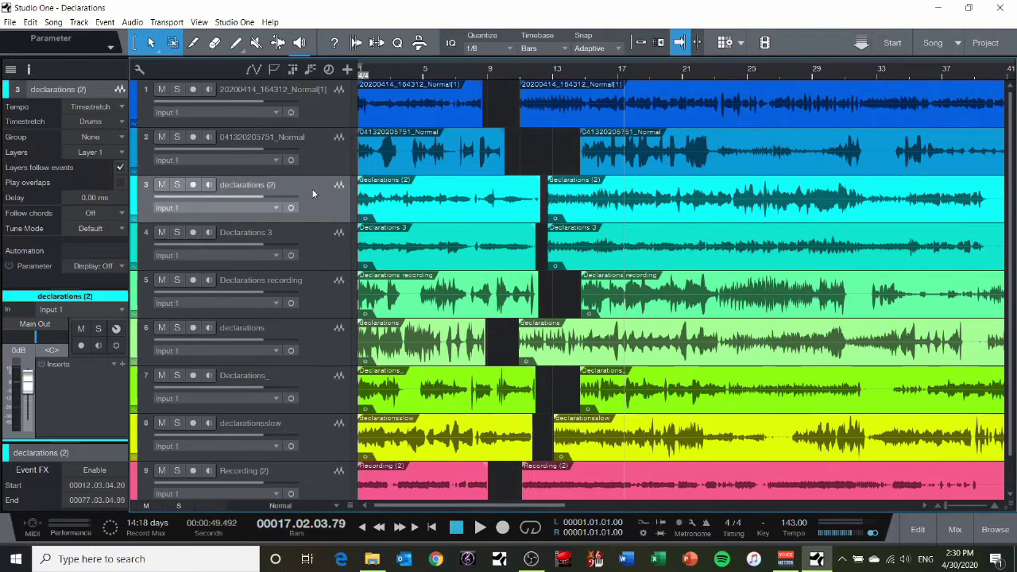
{"action": "left_click", "coordinate": [121, 137]}
{"action": "left_click", "coordinate": [121, 168]}
{"action": "key", "text": "Down"}
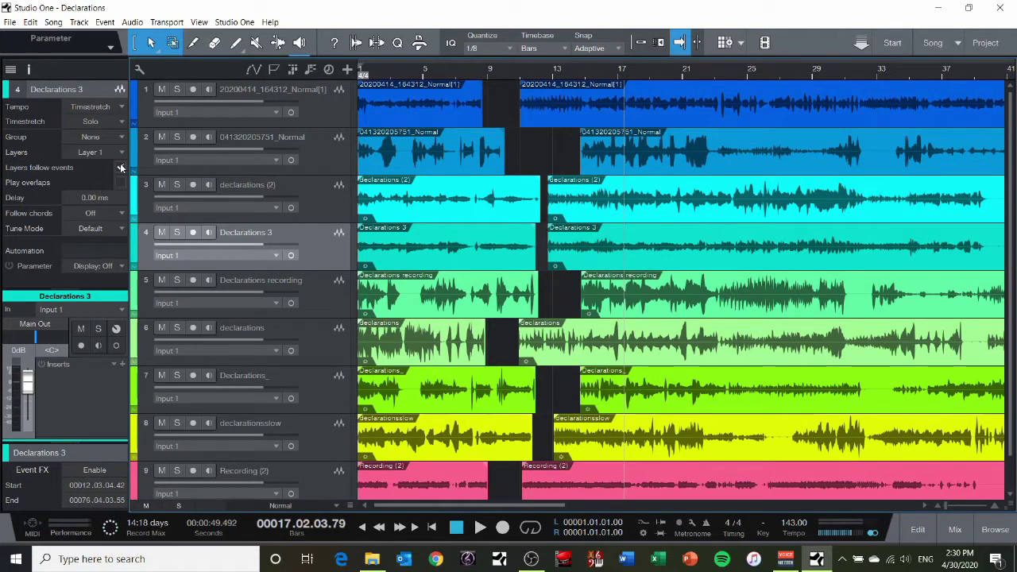
- Set the timestretch mode of Declarations recording and declarations (tracks 5 and 6) to Solo - Elastique Pro Monophonic Formant
{"action": "left_click", "coordinate": [321, 293]}
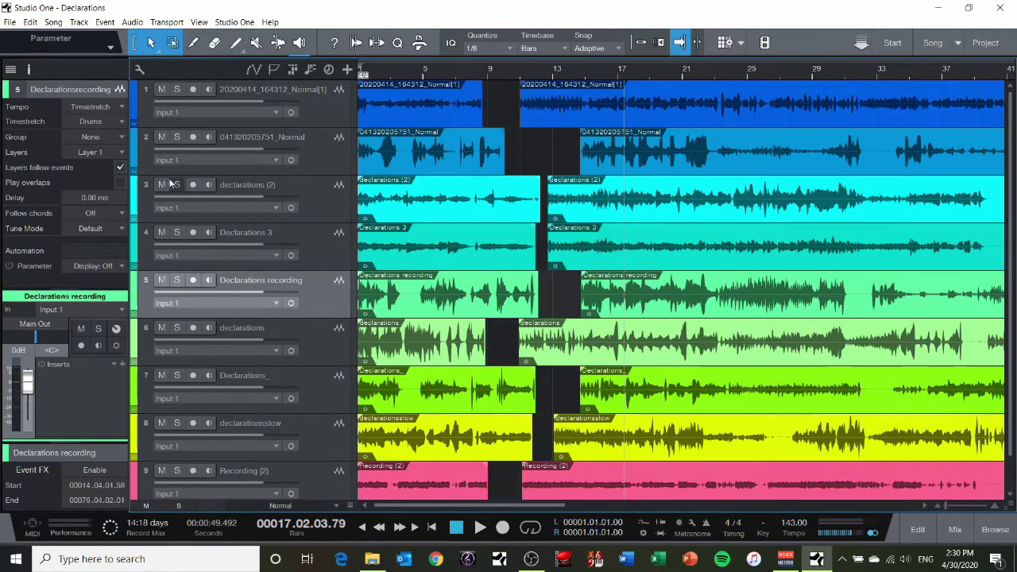
{"action": "left_click", "coordinate": [120, 123]}
{"action": "left_click", "coordinate": [143, 167]}
{"action": "scroll", "coordinate": [238, 206], "scroll_direction": "down", "scroll_amount": 1}
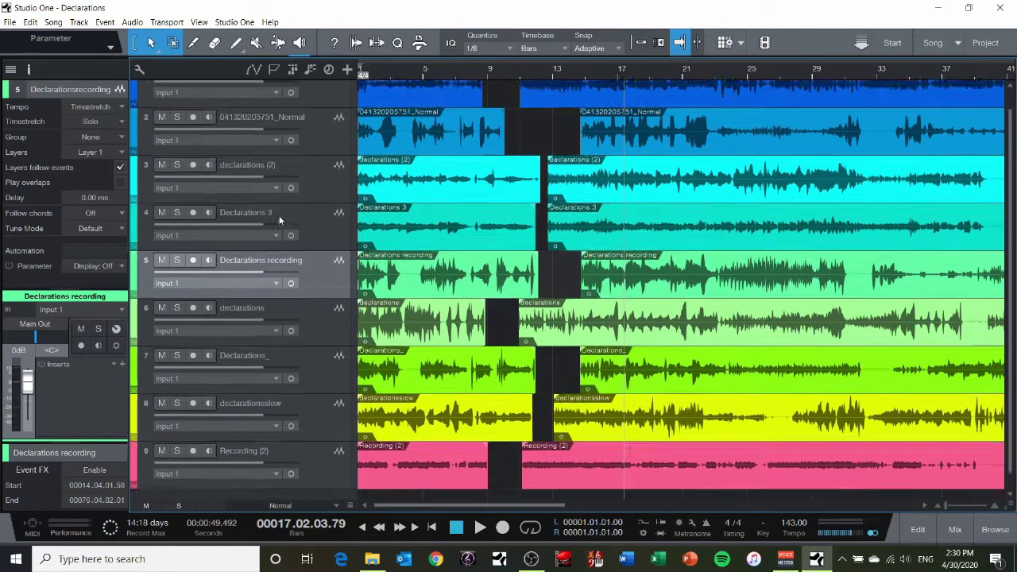
{"action": "left_click", "coordinate": [312, 311]}
{"action": "left_click", "coordinate": [122, 127]}
{"action": "left_click", "coordinate": [143, 168]}
- Set the timestretch mode of Declarations_ and declarationsslow (tracks 7 and 8) to Solo - Elastique Pro Monophonic Formant
{"action": "left_click", "coordinate": [313, 356]}
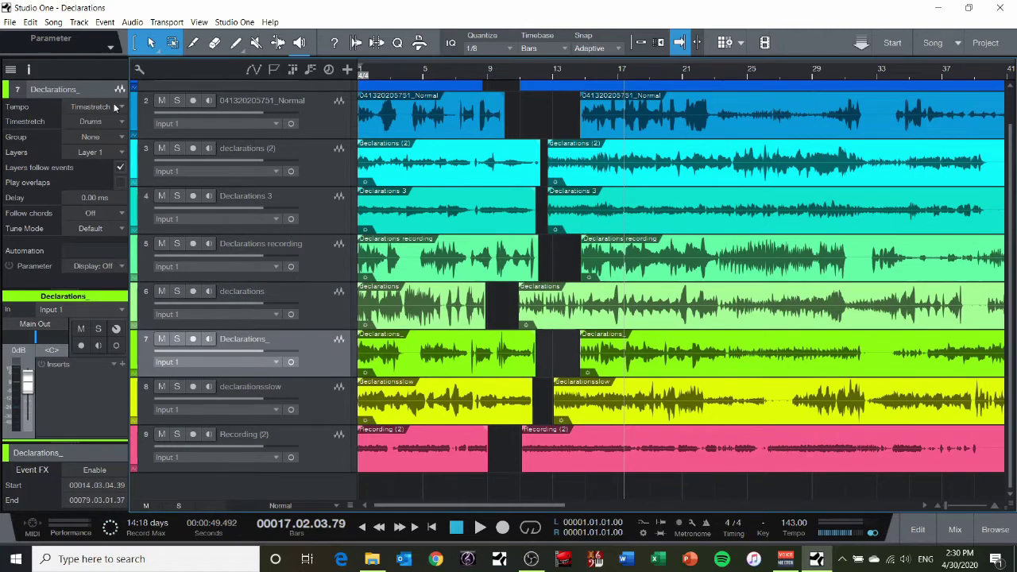
{"action": "left_click", "coordinate": [115, 121]}
{"action": "left_click", "coordinate": [143, 168]}
{"action": "left_click", "coordinate": [326, 407]}
{"action": "left_click", "coordinate": [115, 121]}
{"action": "left_click", "coordinate": [143, 164]}
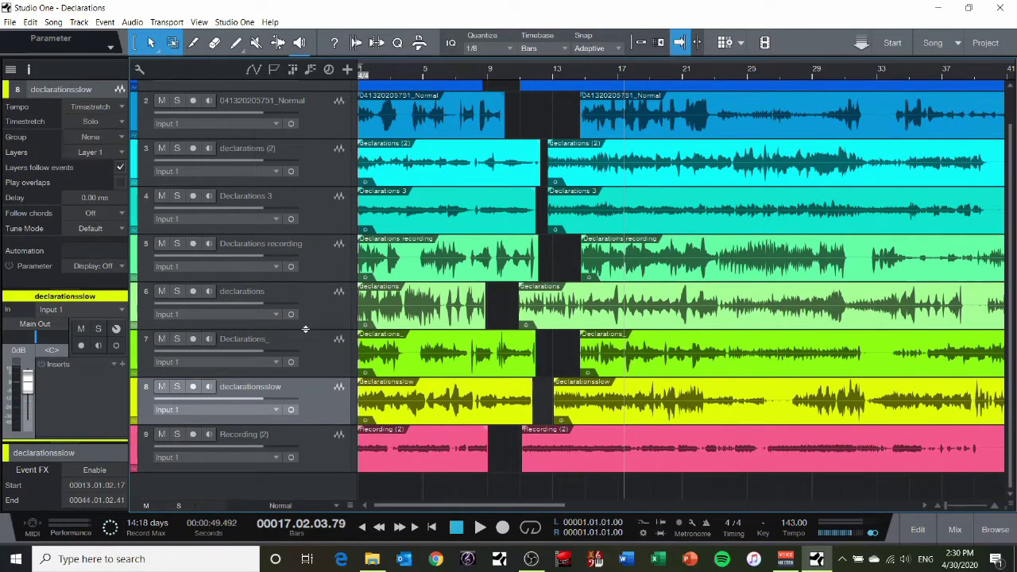
- Set the timestretch mode of Recording (2) (track 9) to Solo
{"action": "left_click", "coordinate": [334, 438]}
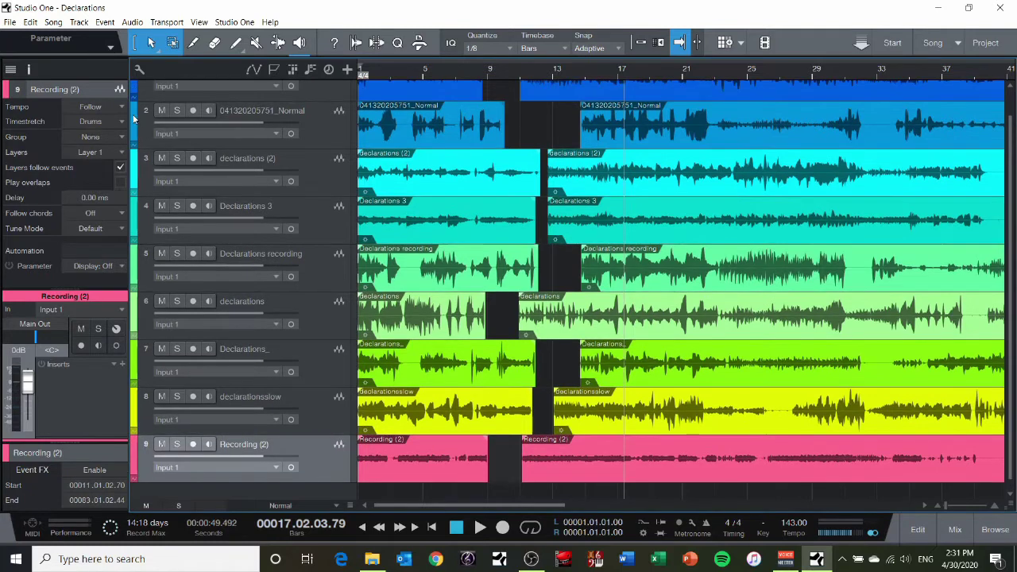
{"action": "left_click", "coordinate": [115, 121]}
{"action": "left_click", "coordinate": [144, 164]}
- Move the second declarationsslow event on track 8 earlier so that it starts at about 12.02.01.81
{"action": "scroll", "coordinate": [574, 77], "scroll_direction": "up", "scroll_amount": 3}
{"action": "scroll", "coordinate": [568, 69], "scroll_direction": "up", "scroll_amount": 1}
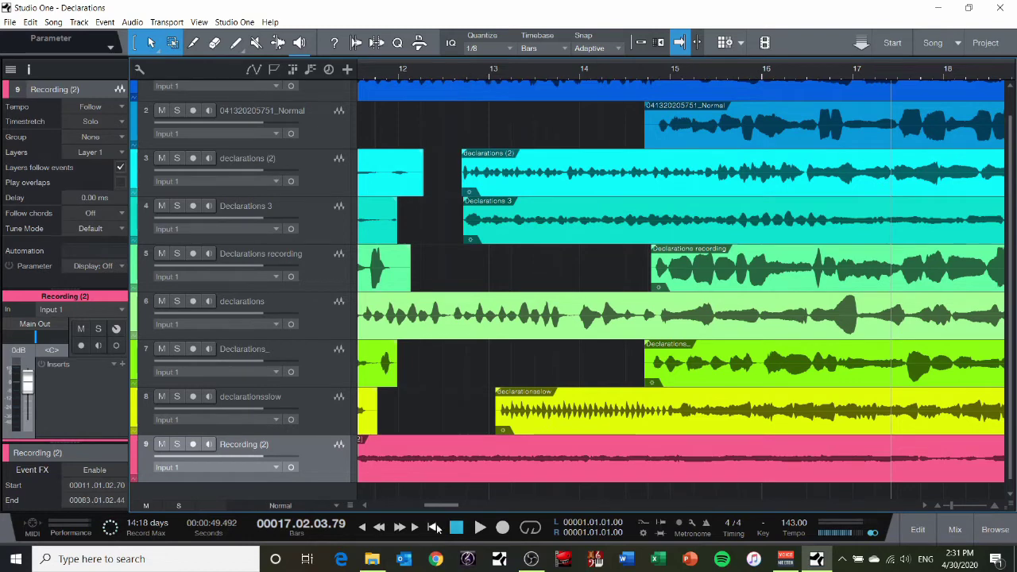
{"action": "left_click_drag", "start_coordinate": [443, 506], "coordinate": [433, 510]}
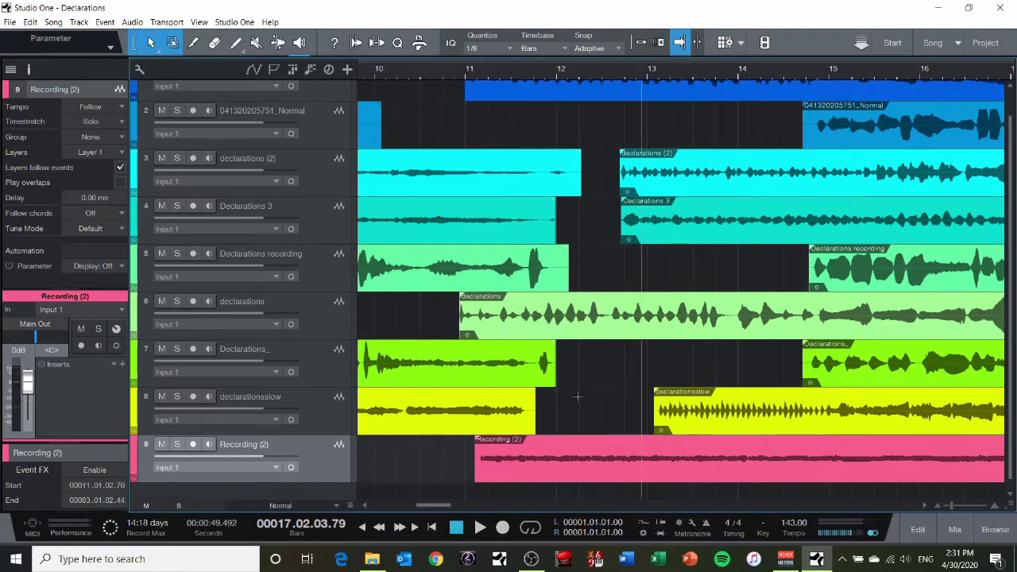
{"action": "left_click", "coordinate": [303, 409]}
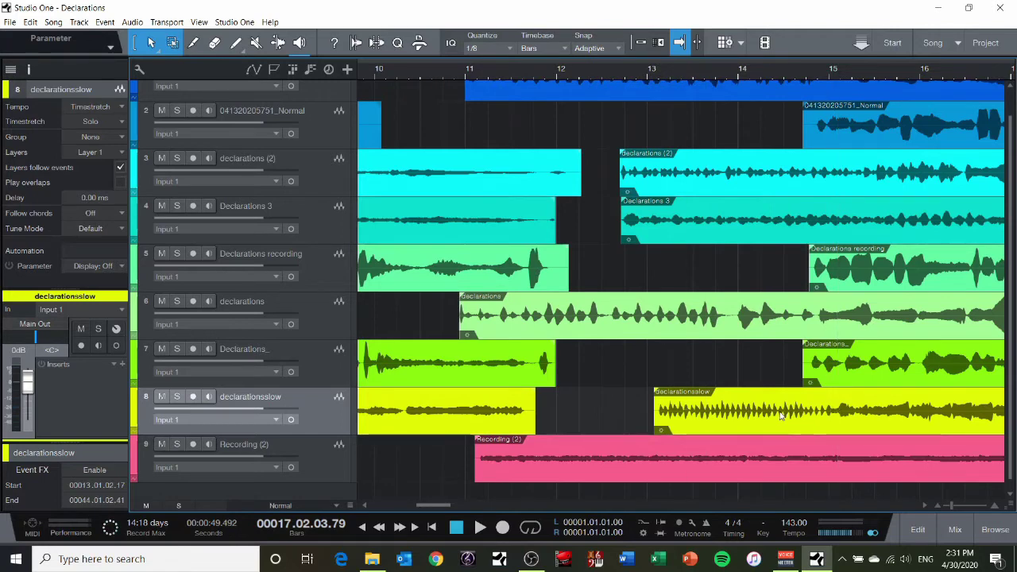
{"action": "left_click_drag", "start_coordinate": [755, 425], "coordinate": [689, 430]}
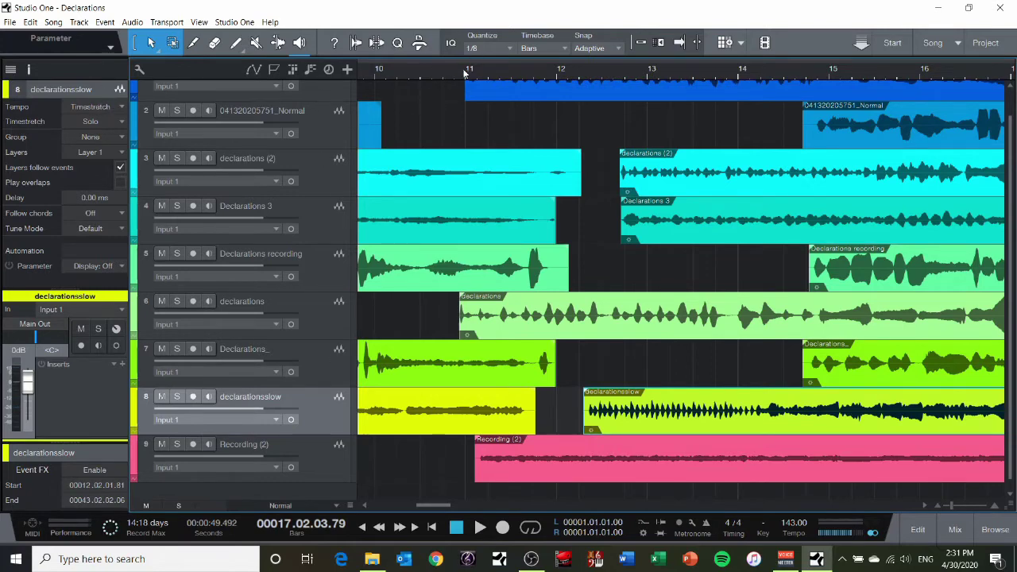
- Solo the declarationsslow track and listen to its second event from its start just after bar 12
{"action": "left_click", "coordinate": [176, 397]}
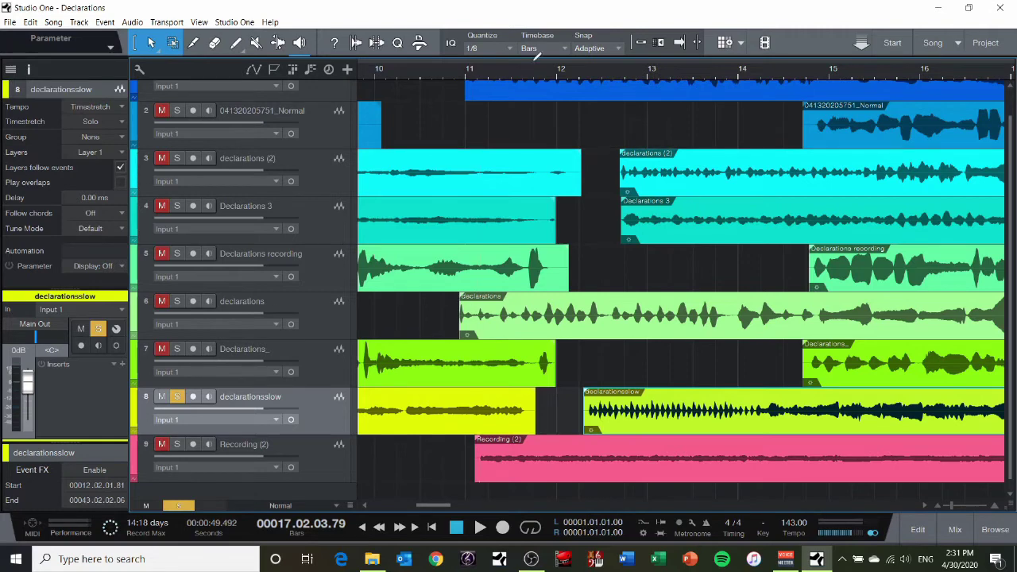
{"action": "left_click", "coordinate": [582, 77]}
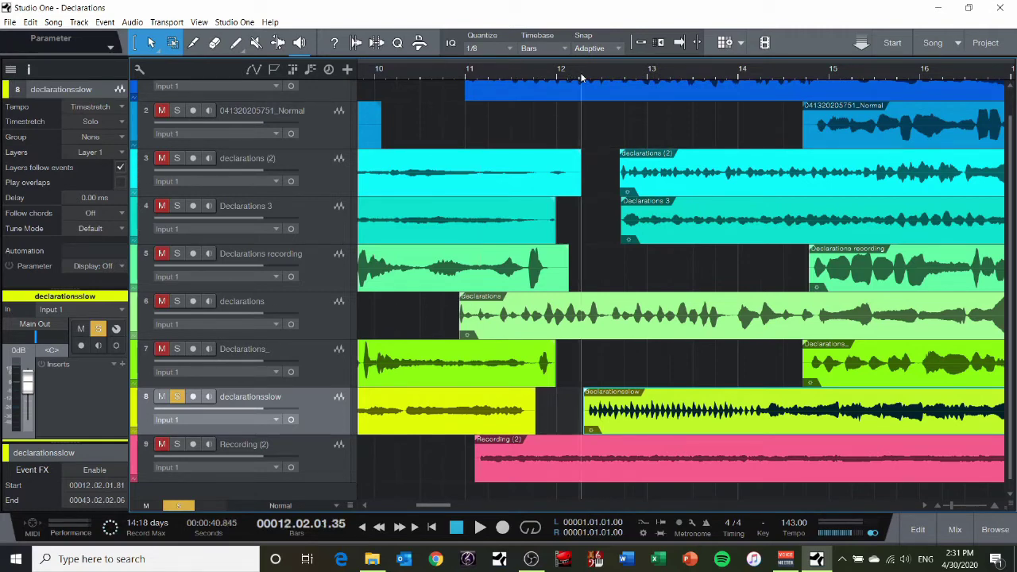
{"action": "key", "text": "space"}
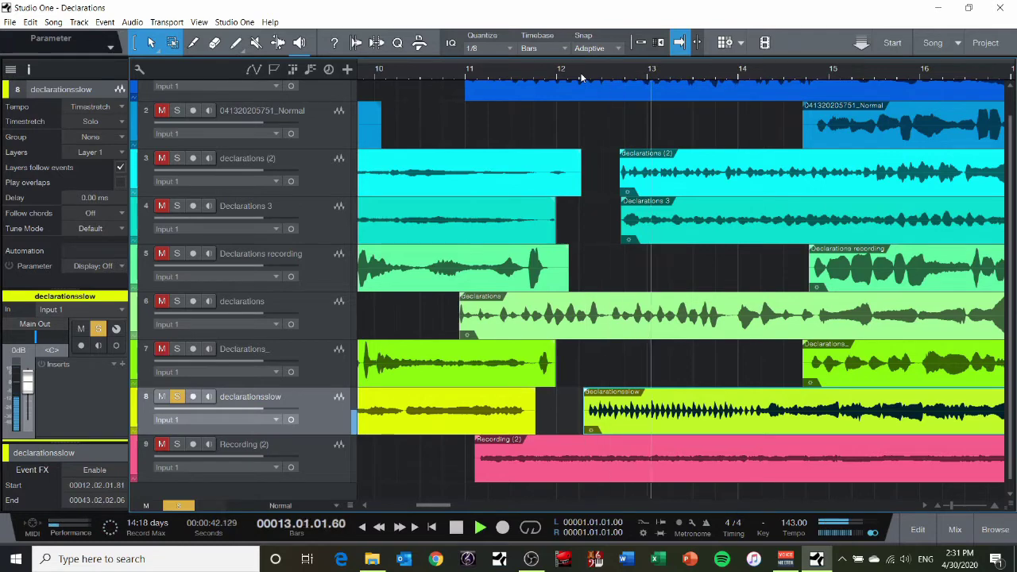
{"action": "key", "text": "space"}
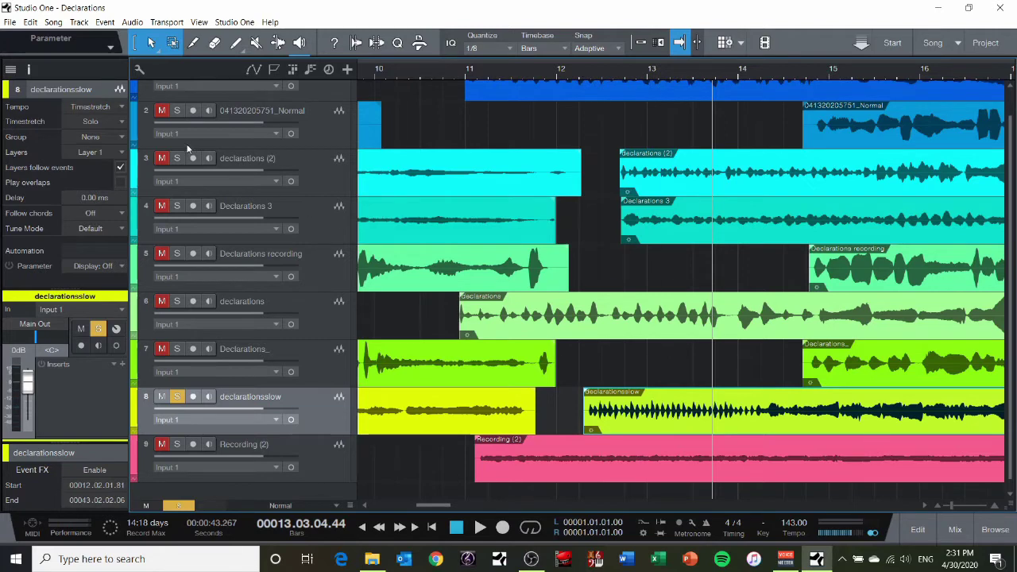
- Set the declarationsslow track's tempo mode to Follow and move its second event clear of the first, starting at about 12.04.02.67
{"action": "left_click", "coordinate": [116, 108]}
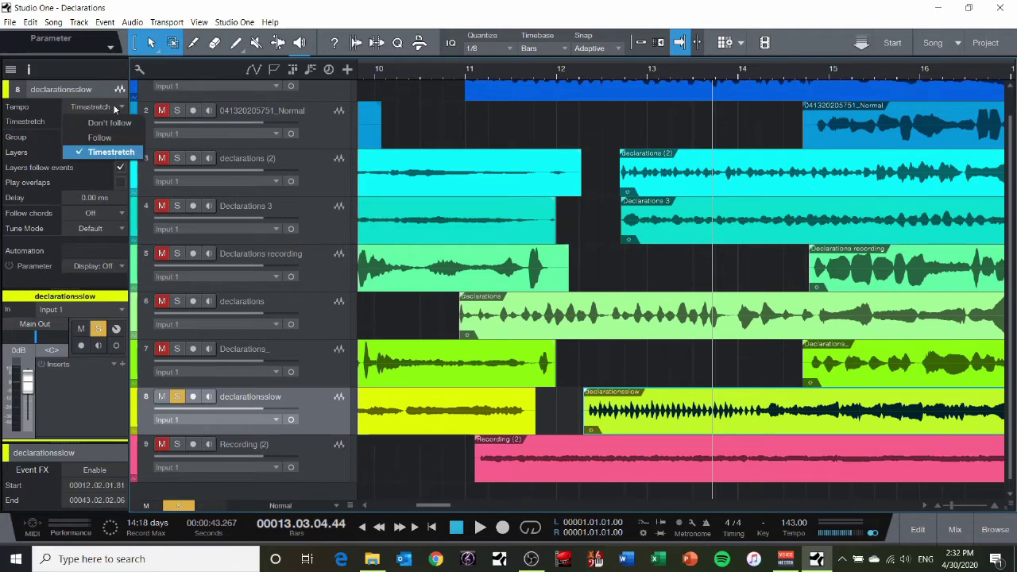
{"action": "left_click", "coordinate": [113, 138]}
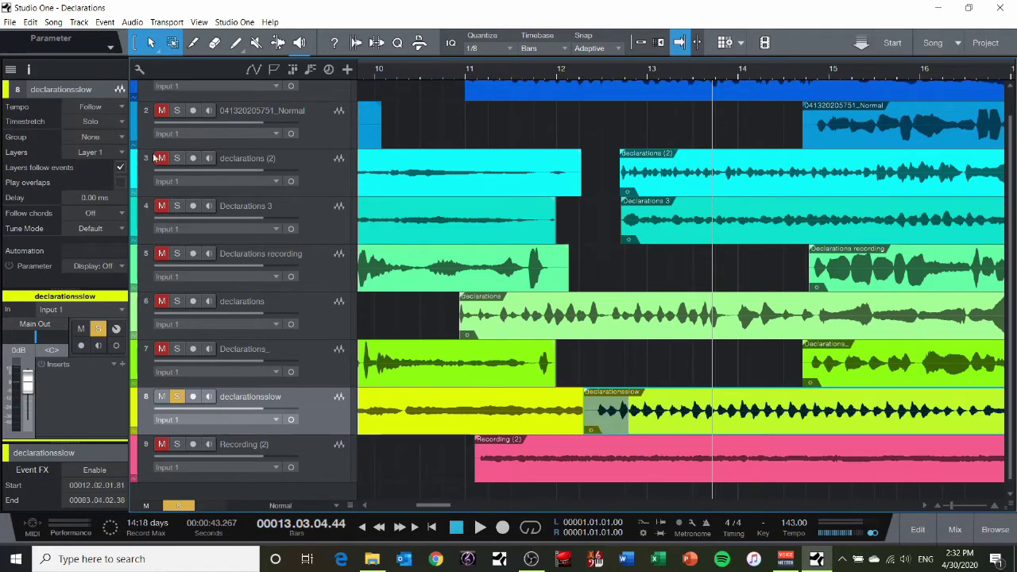
{"action": "left_click_drag", "start_coordinate": [685, 422], "coordinate": [734, 423]}
- Play the repositioned declarationsslow event from its start and review the track's available tempo modes
{"action": "left_click", "coordinate": [639, 70]}
{"action": "key", "text": "space"}
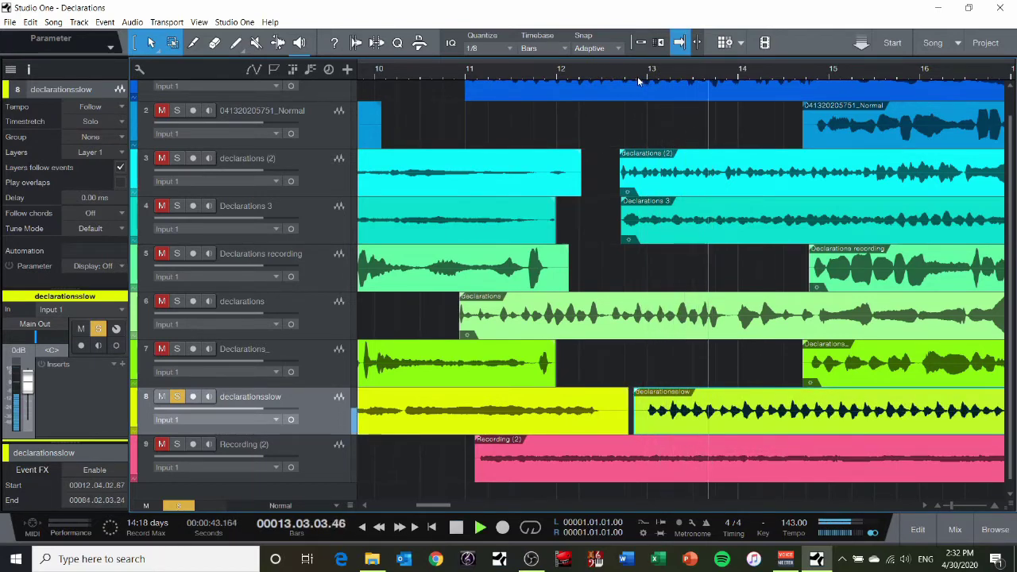
{"action": "key", "text": "space"}
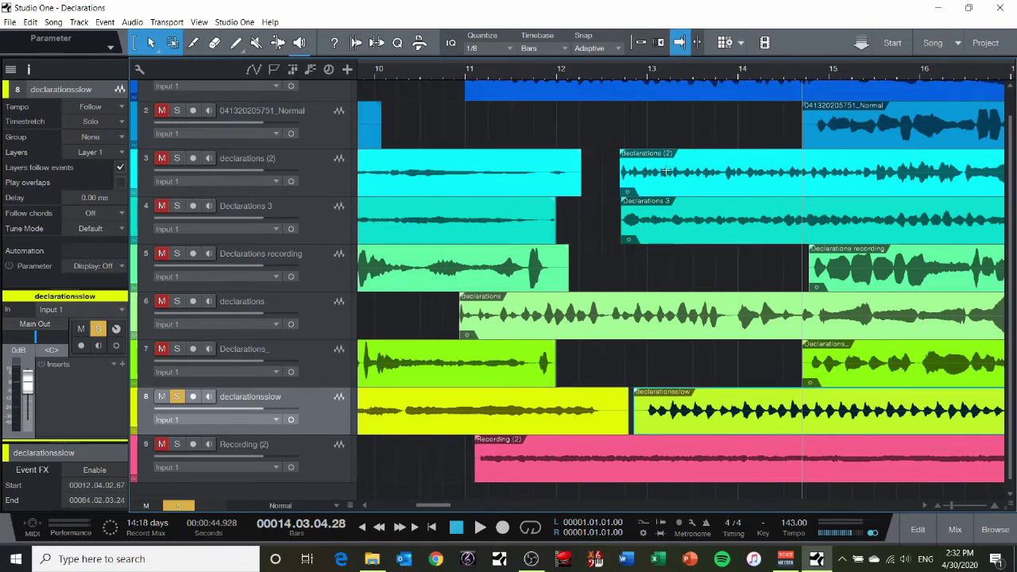
{"action": "left_click", "coordinate": [81, 108]}
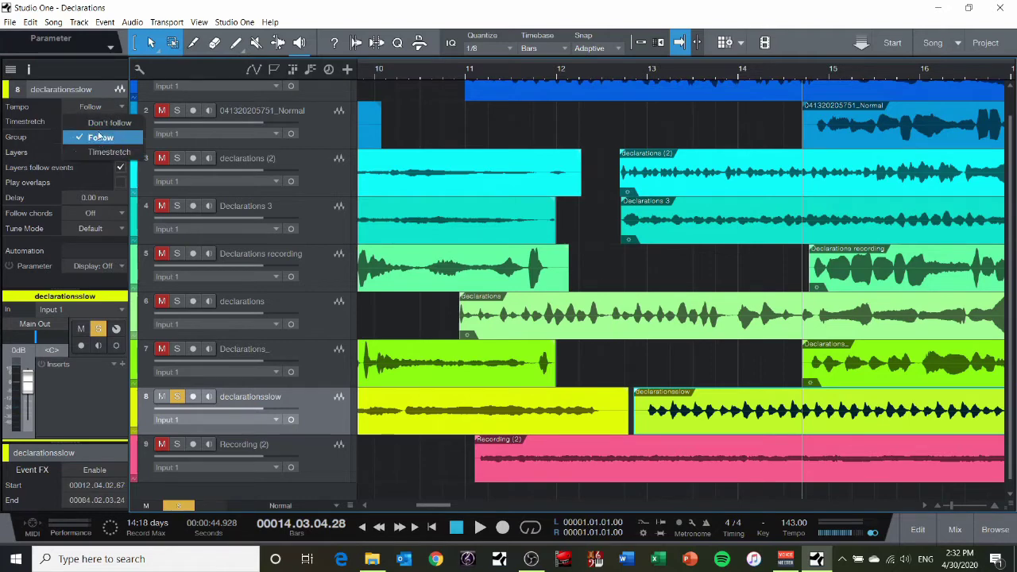
{"action": "left_click", "coordinate": [91, 107]}
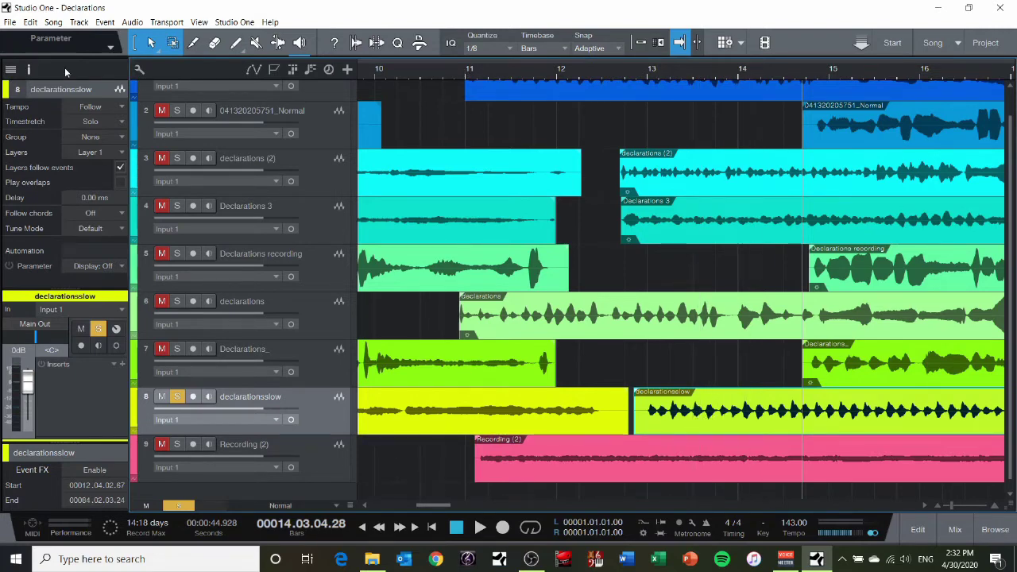
- Hide the track inspector and turn off solo on the declarationsslow track
{"action": "left_click", "coordinate": [29, 70]}
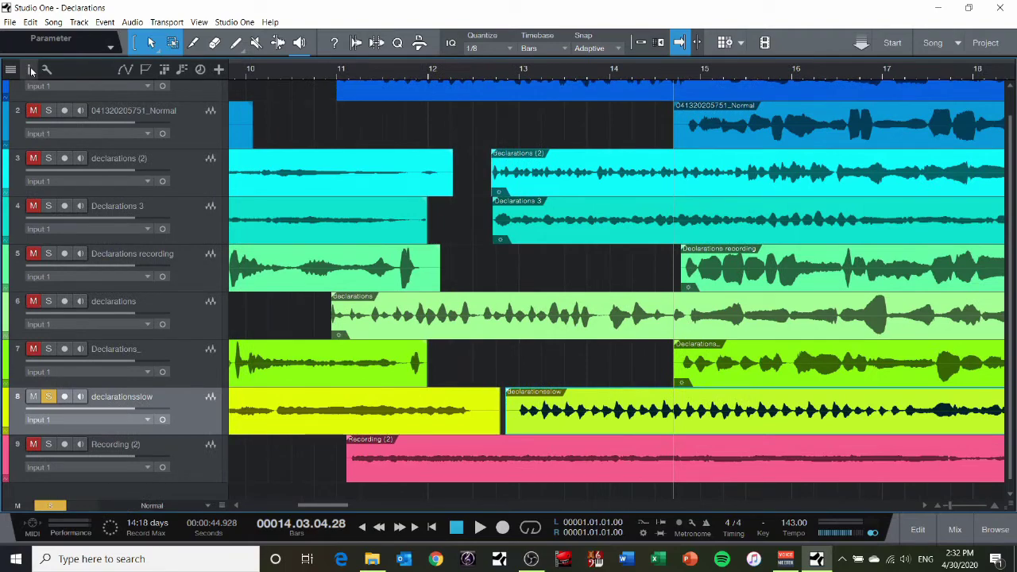
{"action": "left_click", "coordinate": [569, 370]}
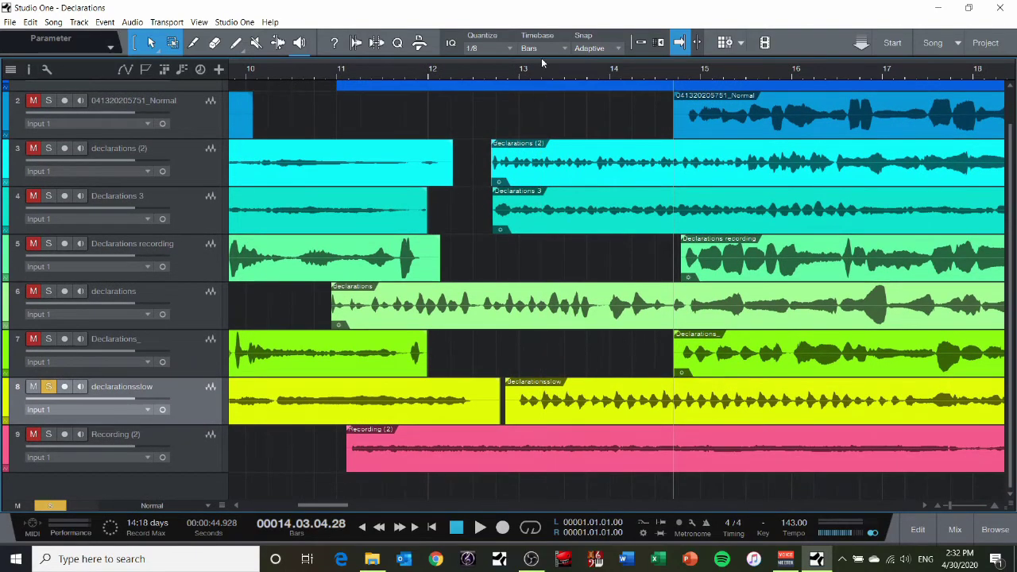
{"action": "scroll", "coordinate": [542, 69], "scroll_direction": "down", "scroll_amount": 4}
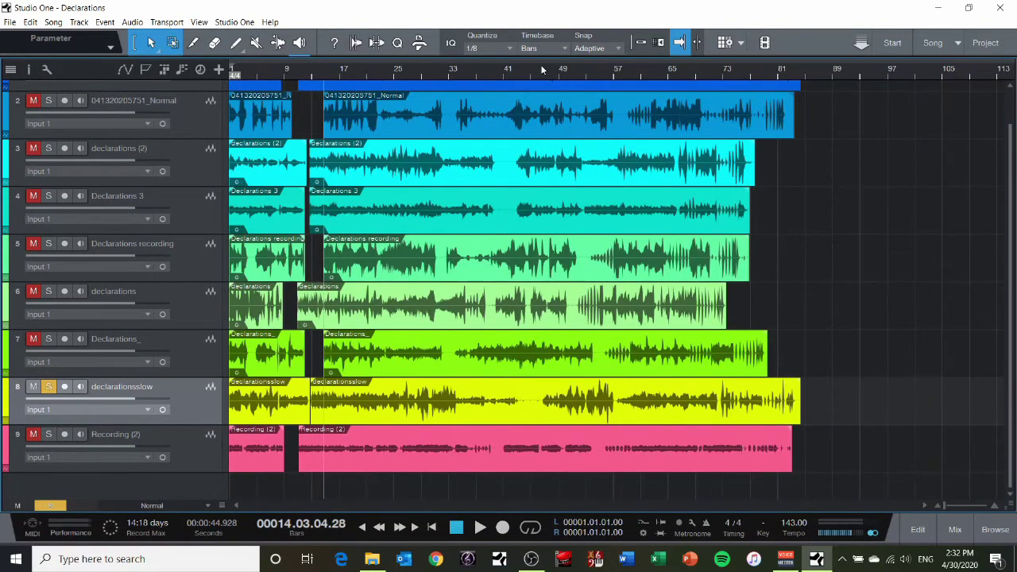
{"action": "scroll", "coordinate": [525, 238], "scroll_direction": "up", "scroll_amount": 1}
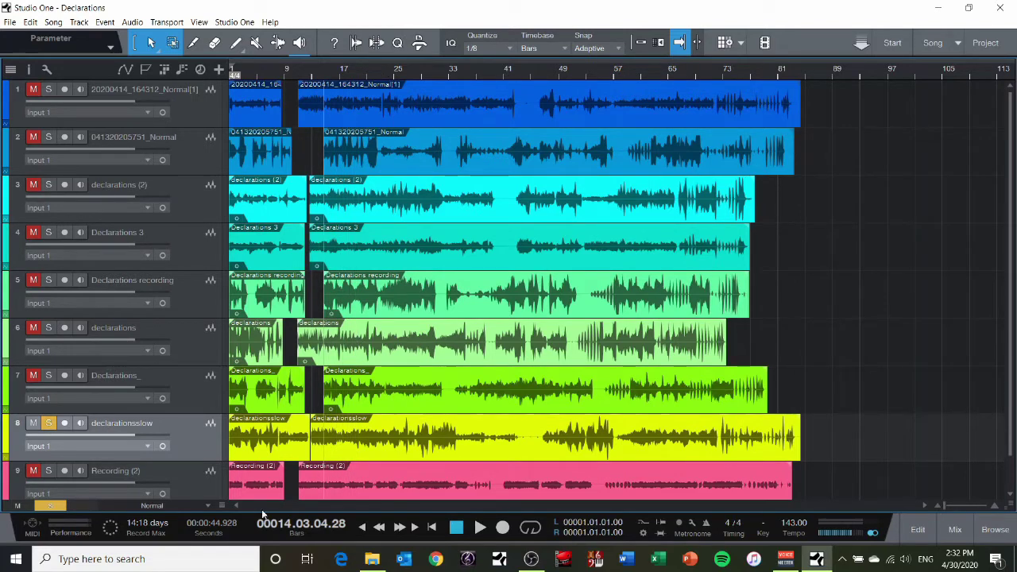
{"action": "key", "text": "e"}
{"action": "key", "text": "e"}
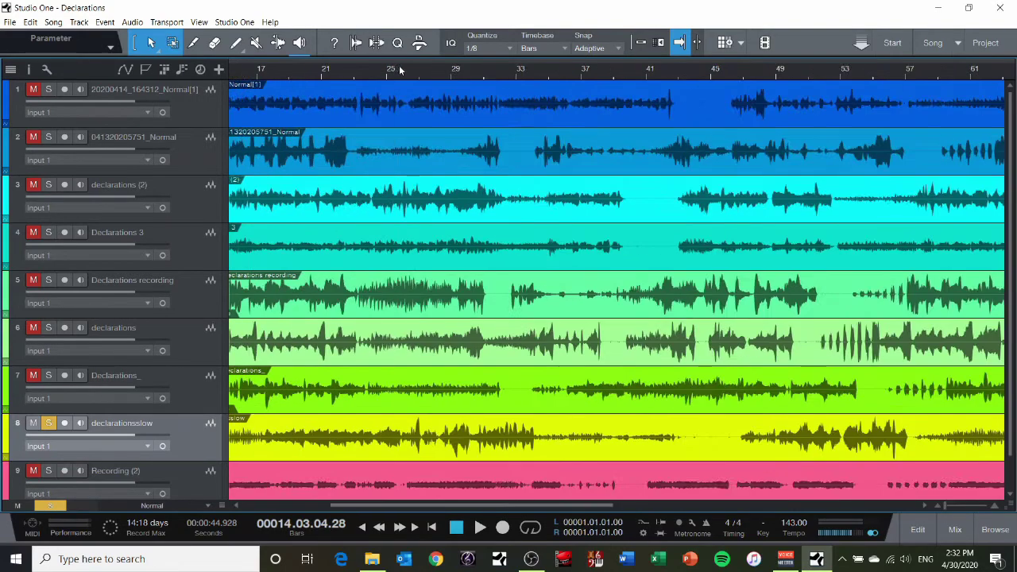
{"action": "left_click_drag", "start_coordinate": [420, 504], "coordinate": [388, 505]}
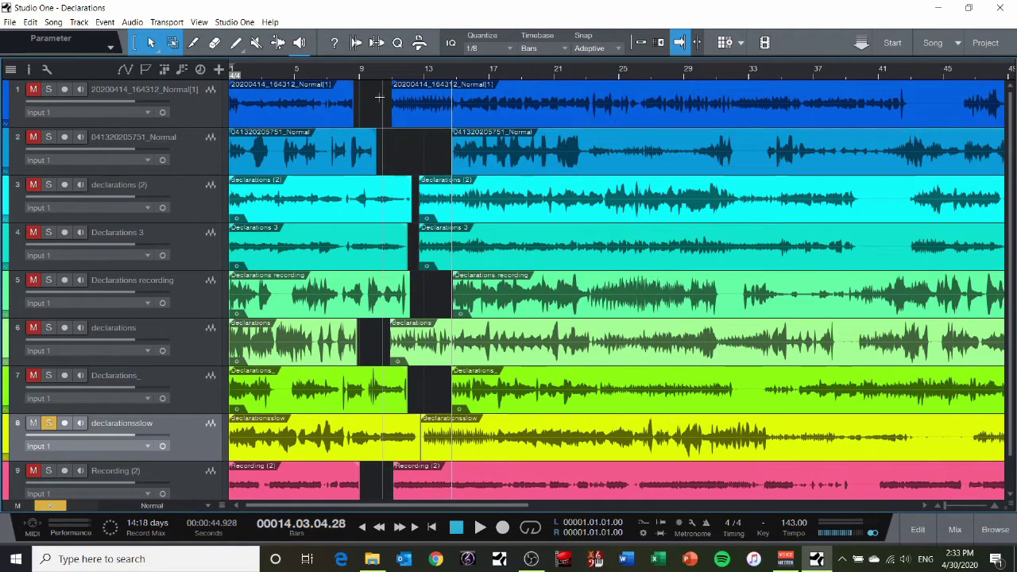
{"action": "left_click", "coordinate": [48, 423]}
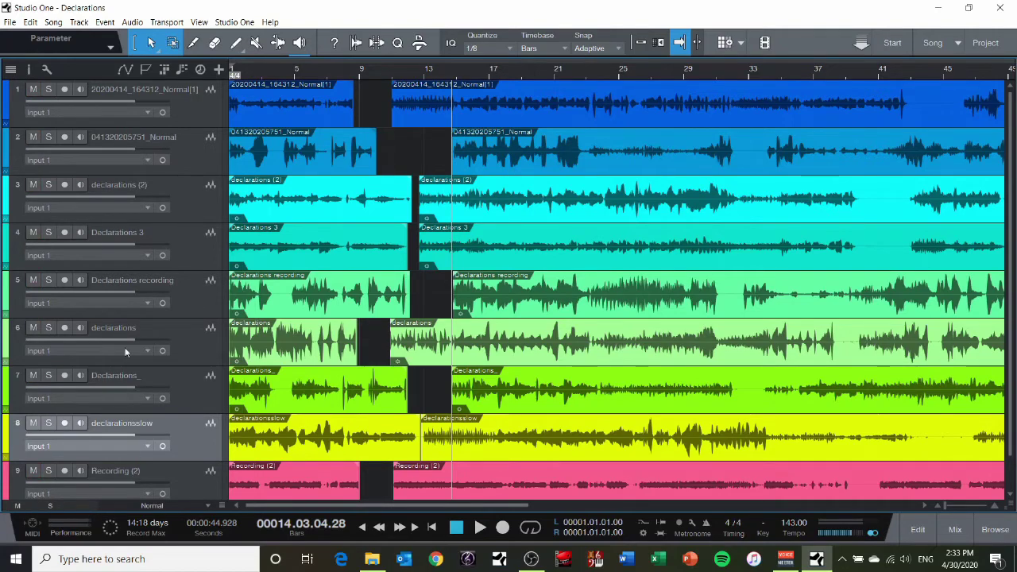
- Rename the Declarations_ track (track 7) as V1 and open the declarationsslow track's name for editing
{"action": "scroll", "coordinate": [127, 331], "scroll_direction": "down", "scroll_amount": 1}
{"action": "scroll", "coordinate": [128, 330], "scroll_direction": "up", "scroll_amount": 1}
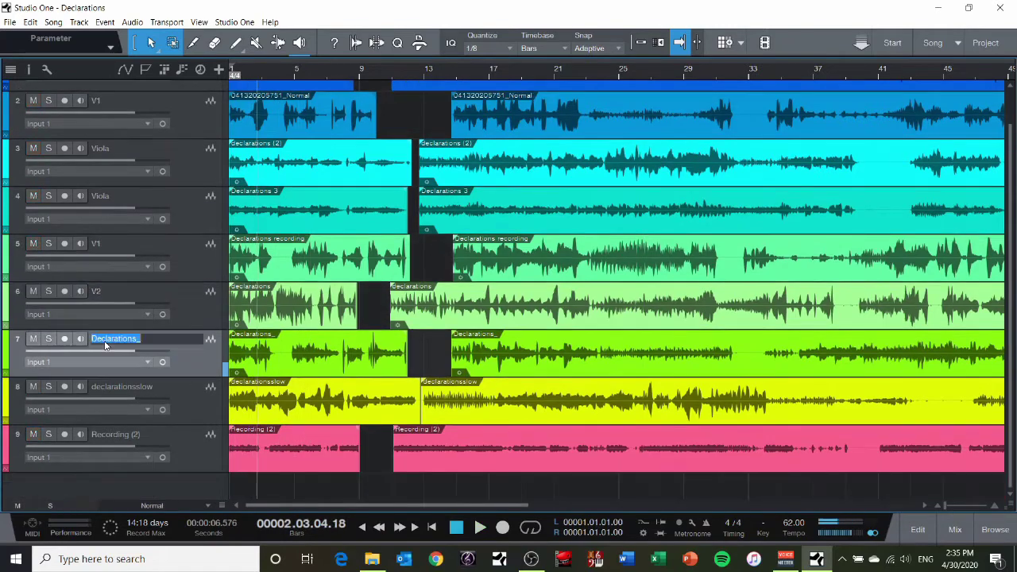
{"action": "type", "text": "V1"}
{"action": "key", "text": "Return"}
{"action": "double_click", "coordinate": [115, 387]}
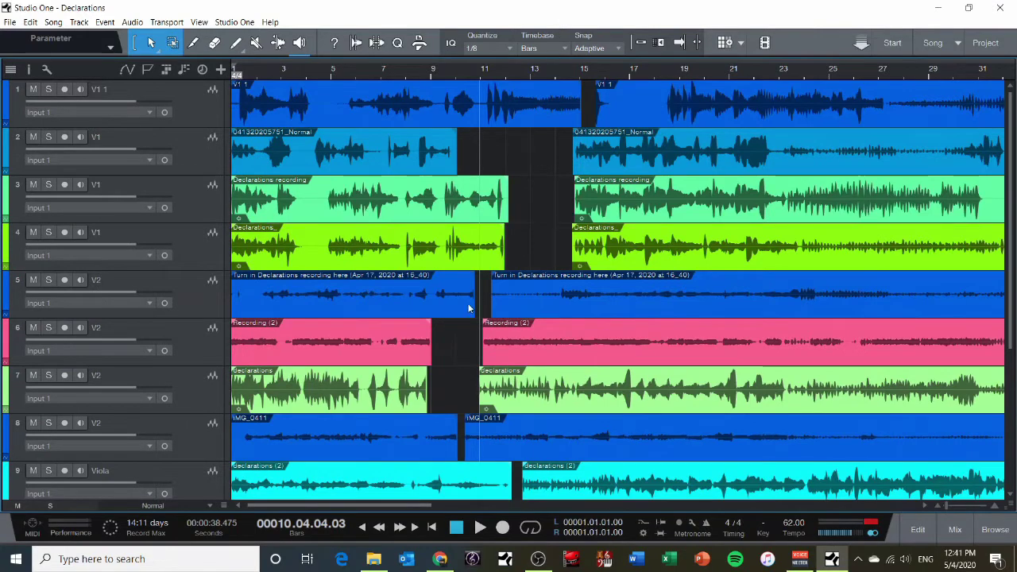
- Show the tempo track, compare the gaps in all the recordings with the 62-to-143 BPM change, and hide the tempo track
{"action": "scroll", "coordinate": [406, 281], "scroll_direction": "down", "scroll_amount": 5}
{"action": "scroll", "coordinate": [405, 281], "scroll_direction": "up", "scroll_amount": 5}
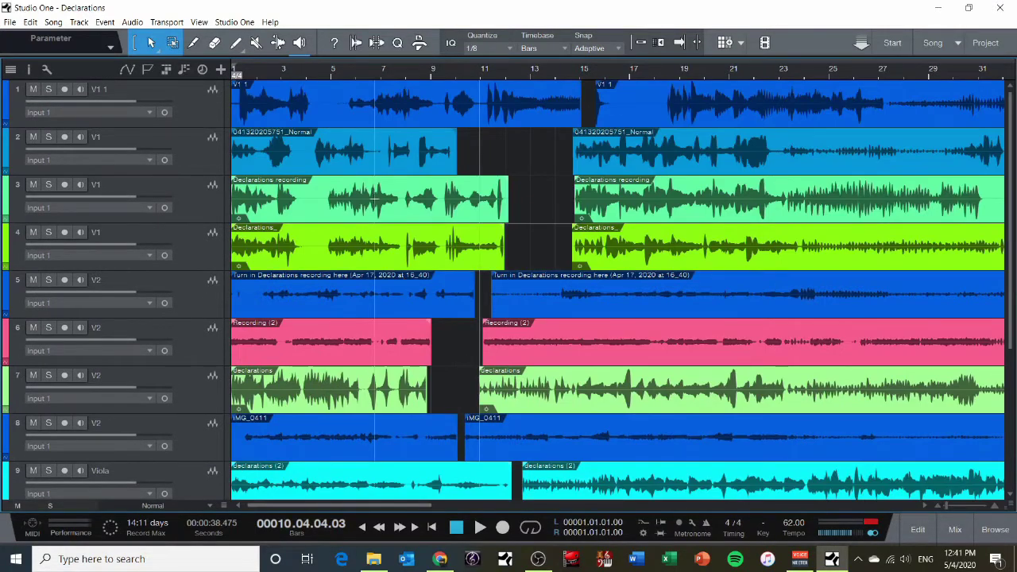
{"action": "left_click", "coordinate": [202, 70]}
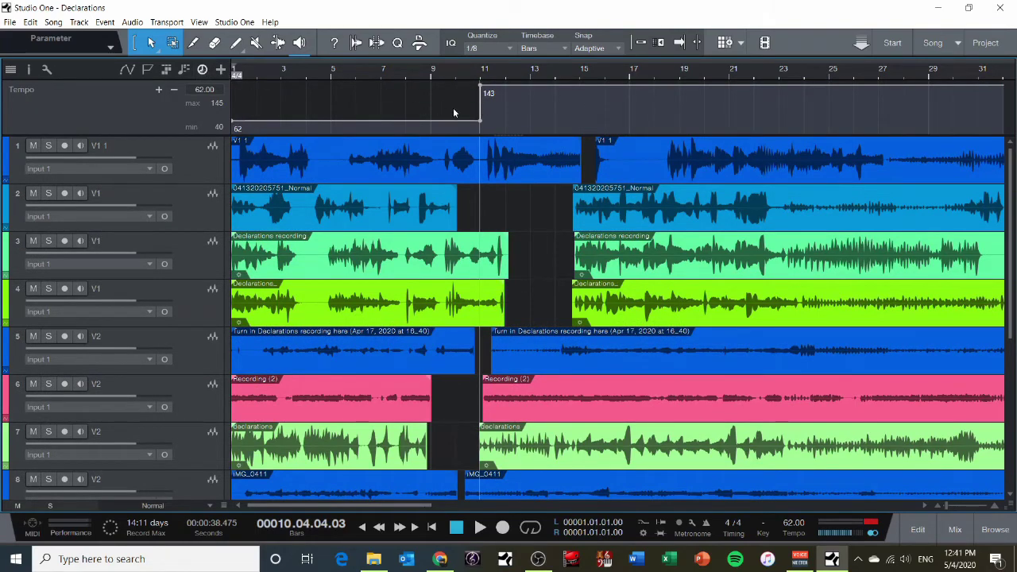
{"action": "scroll", "coordinate": [477, 362], "scroll_direction": "down", "scroll_amount": 5}
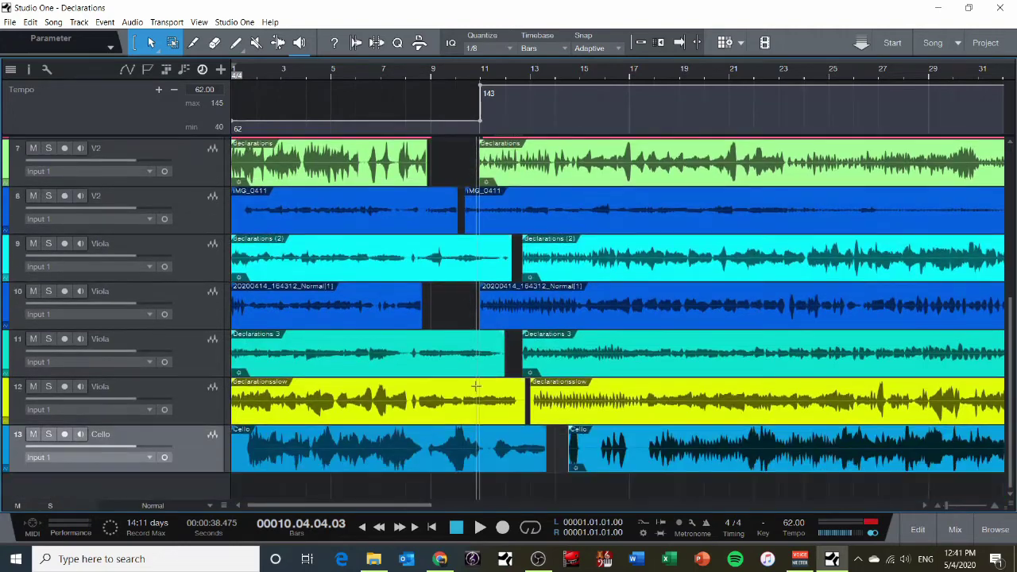
{"action": "scroll", "coordinate": [473, 373], "scroll_direction": "up", "scroll_amount": 5}
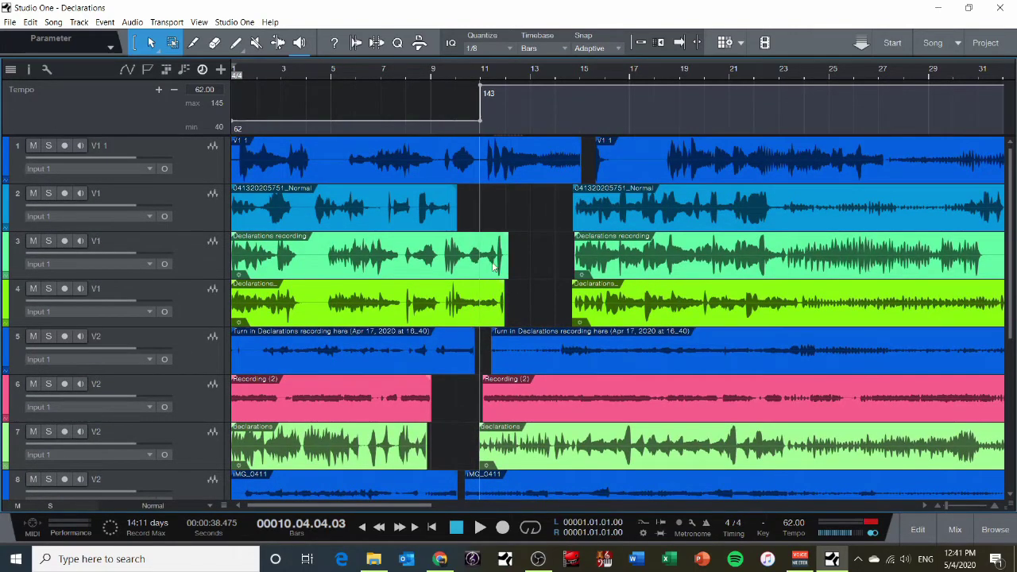
{"action": "scroll", "coordinate": [453, 349], "scroll_direction": "down", "scroll_amount": 2}
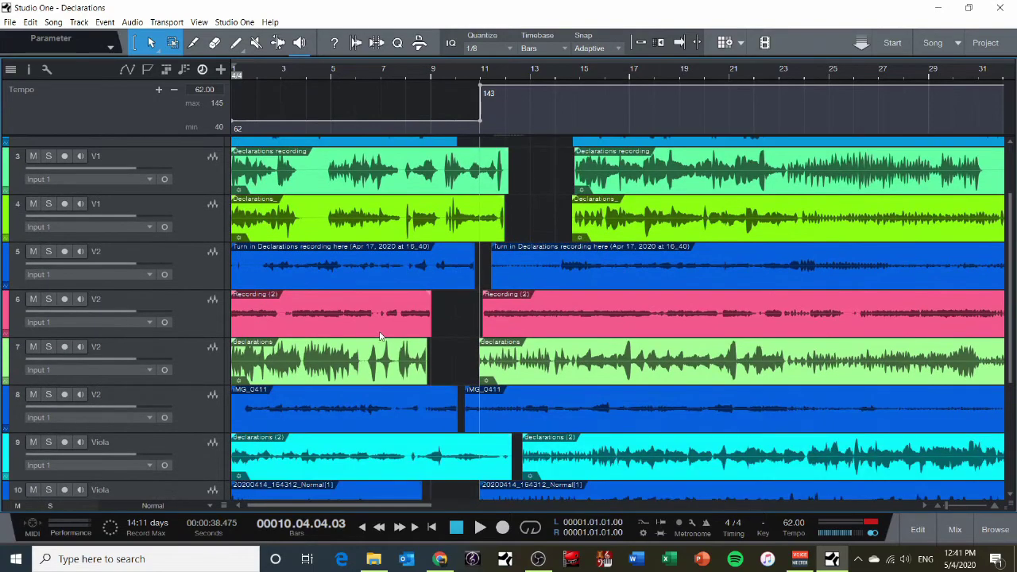
{"action": "scroll", "coordinate": [424, 325], "scroll_direction": "down", "scroll_amount": 2}
{"action": "scroll", "coordinate": [449, 316], "scroll_direction": "up", "scroll_amount": 4}
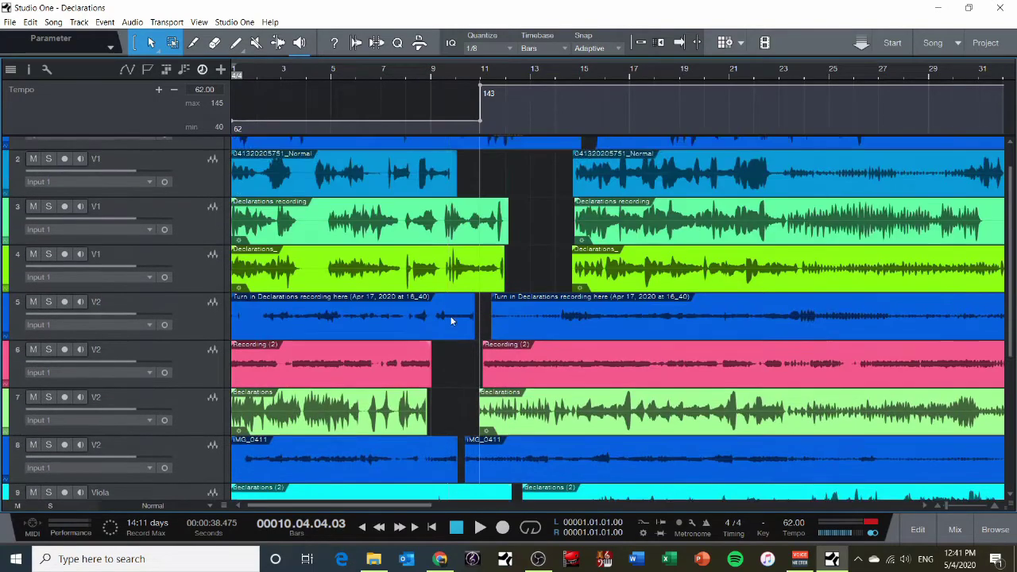
{"action": "left_click", "coordinate": [202, 70]}
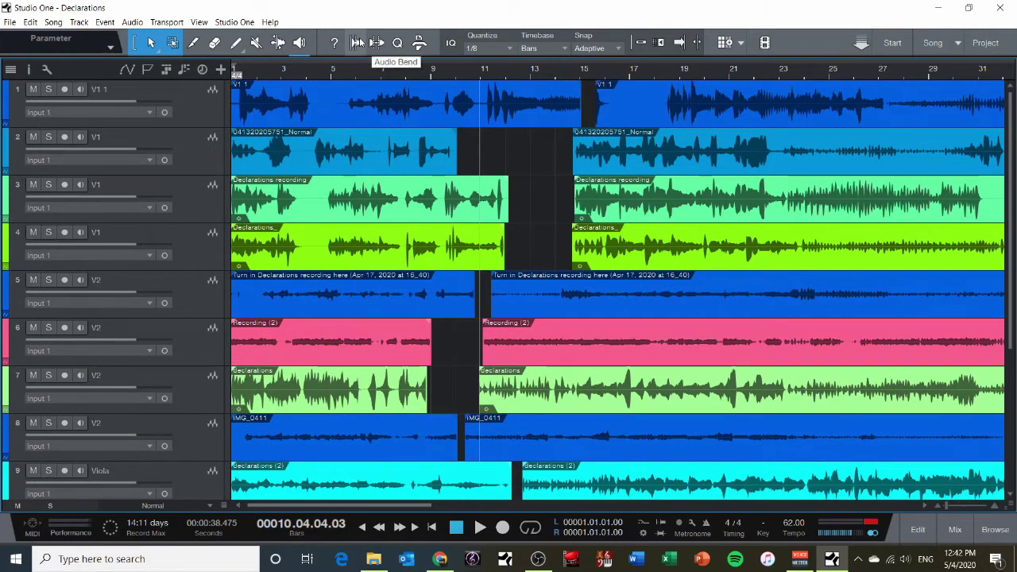
- Open Audio Bend and analyze the first event on track V1 1 in Standard detection mode to create bend markers
{"action": "left_click", "coordinate": [352, 46]}
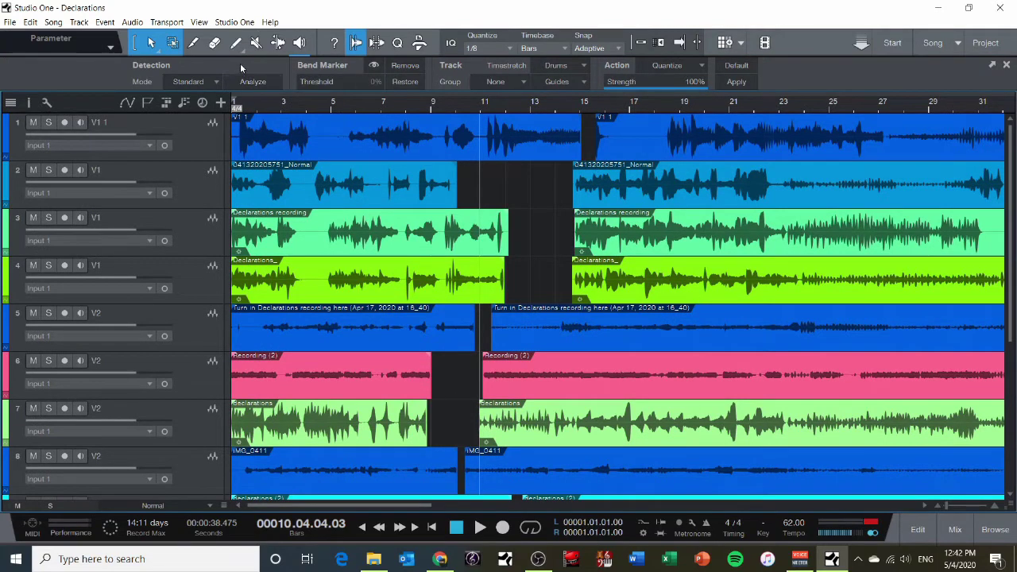
{"action": "left_click", "coordinate": [200, 145]}
{"action": "left_click", "coordinate": [419, 144]}
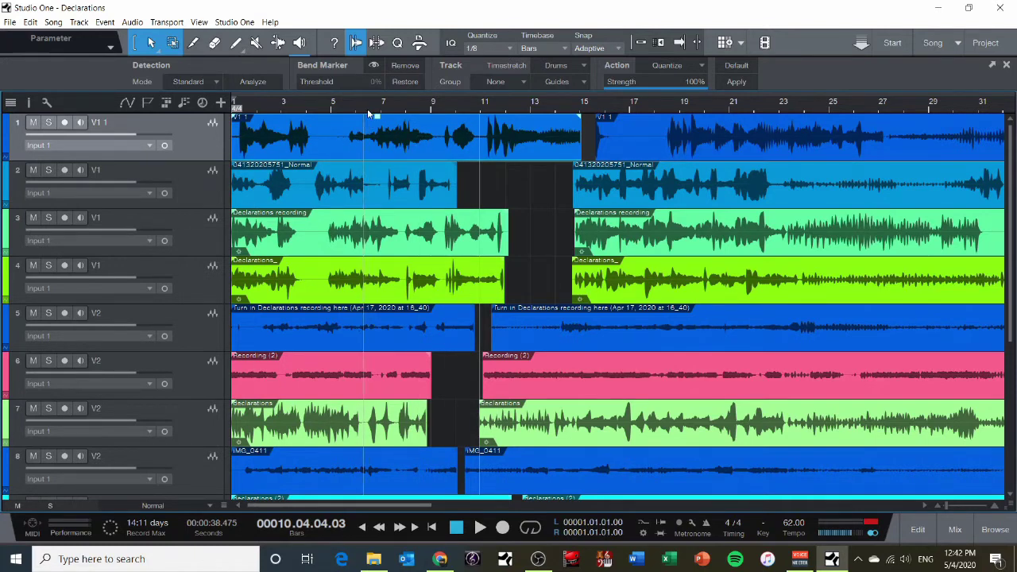
{"action": "left_click", "coordinate": [259, 82]}
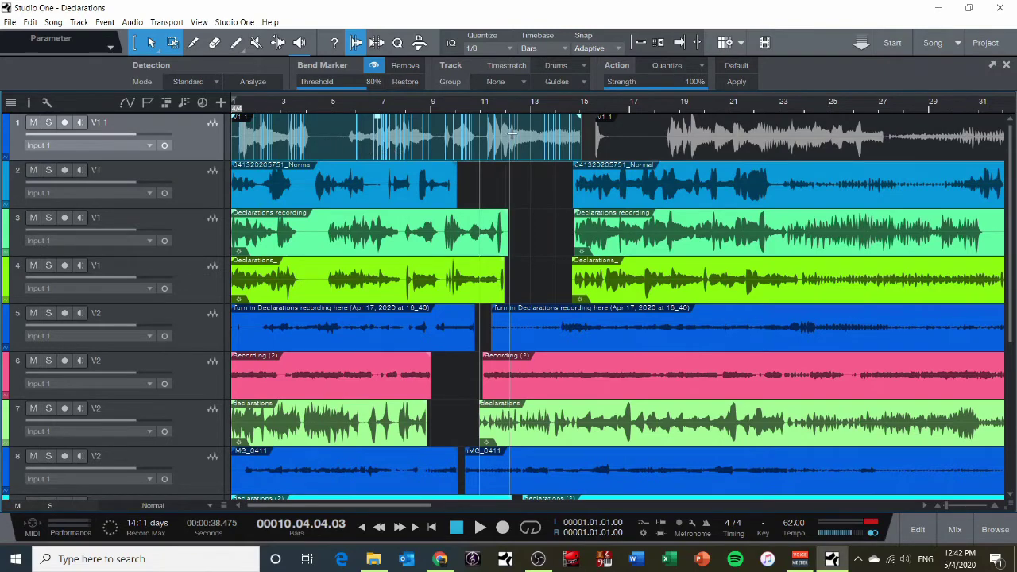
{"action": "scroll", "coordinate": [429, 107], "scroll_direction": "up", "scroll_amount": 3}
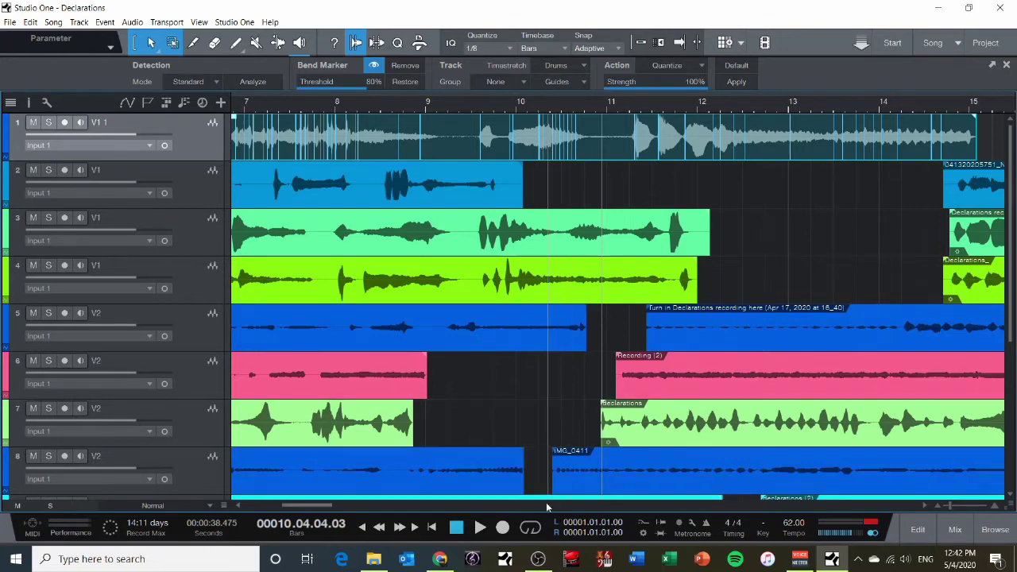
- Lower the bend marker threshold to 44% and remove all bend markers from the first event on track V1 1
{"action": "left_click_drag", "start_coordinate": [291, 505], "coordinate": [275, 505]}
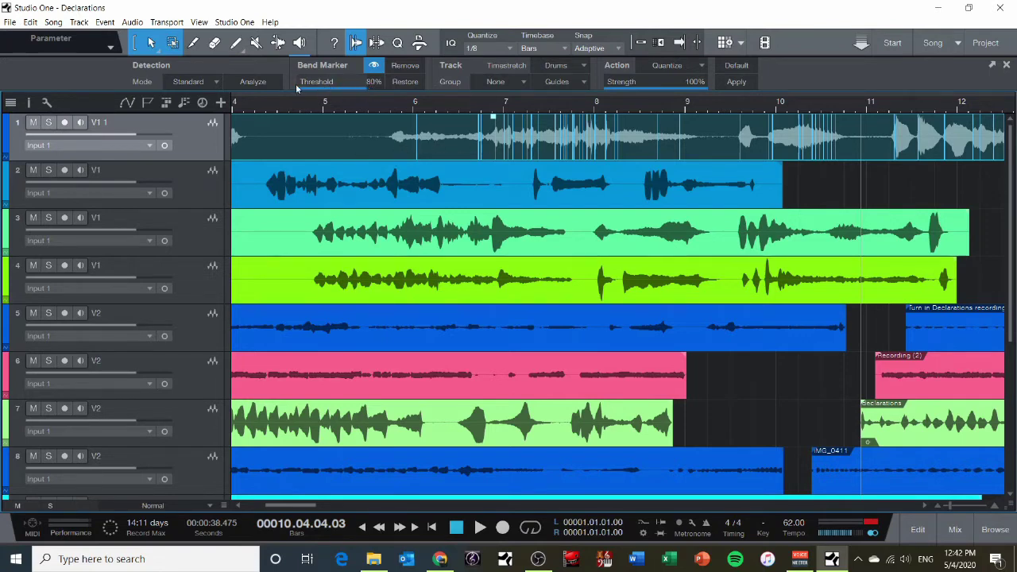
{"action": "left_click_drag", "start_coordinate": [361, 88], "coordinate": [334, 90]}
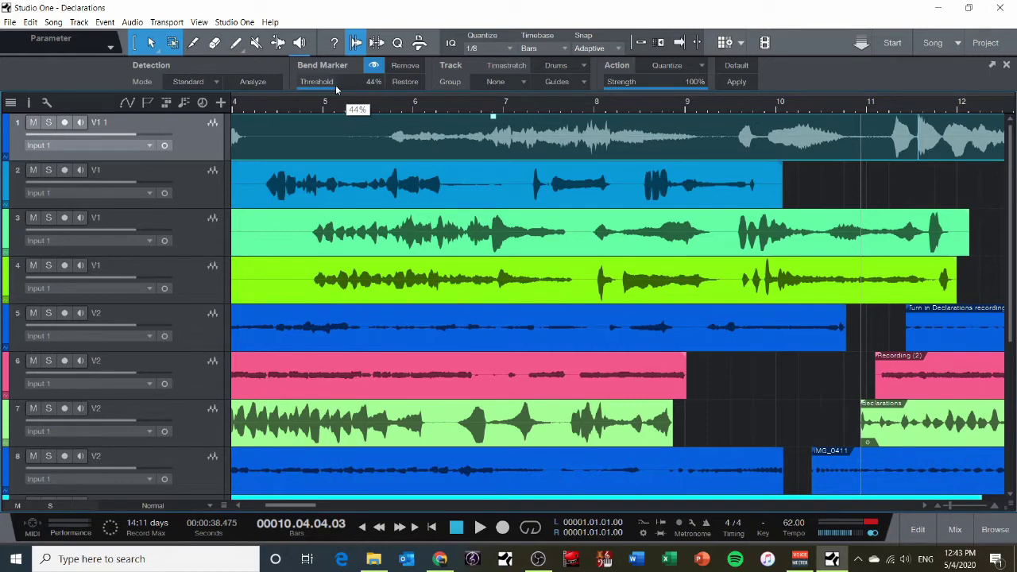
{"action": "left_click", "coordinate": [402, 66]}
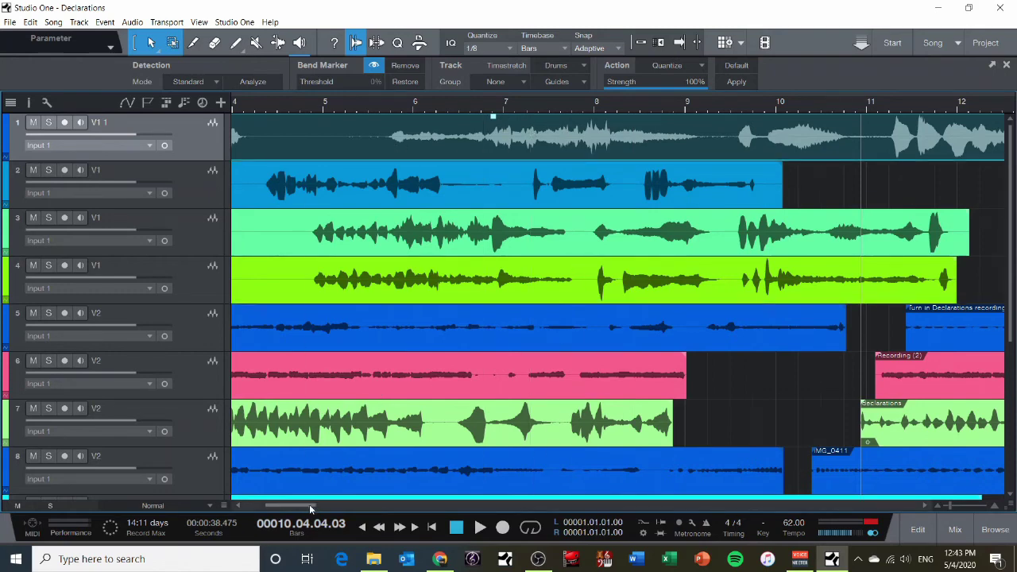
{"action": "left_click_drag", "start_coordinate": [310, 505], "coordinate": [288, 507]}
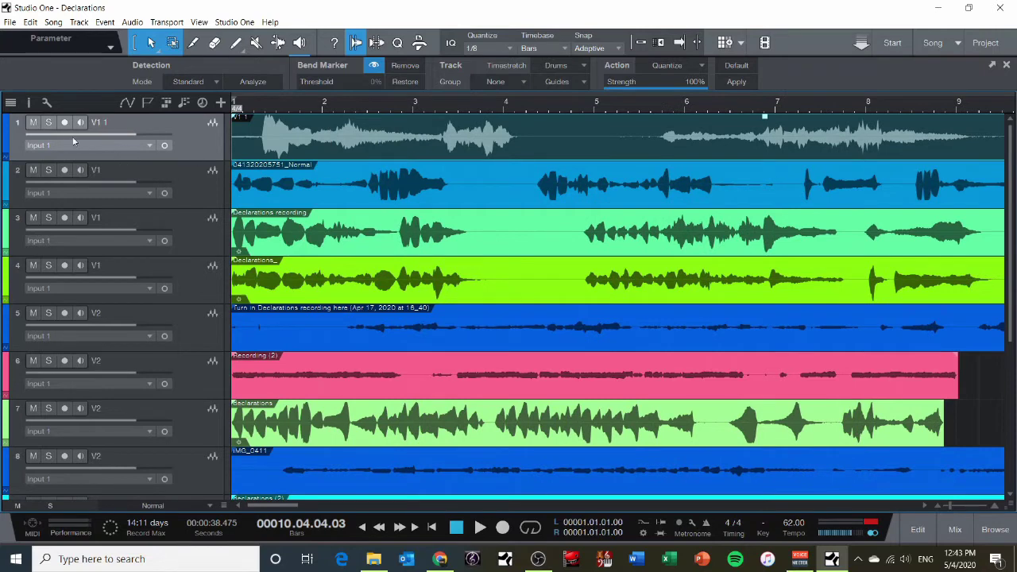
- Solo track V1 1 and activate the Bend tool for placing bend markers manually
{"action": "left_click", "coordinate": [49, 123]}
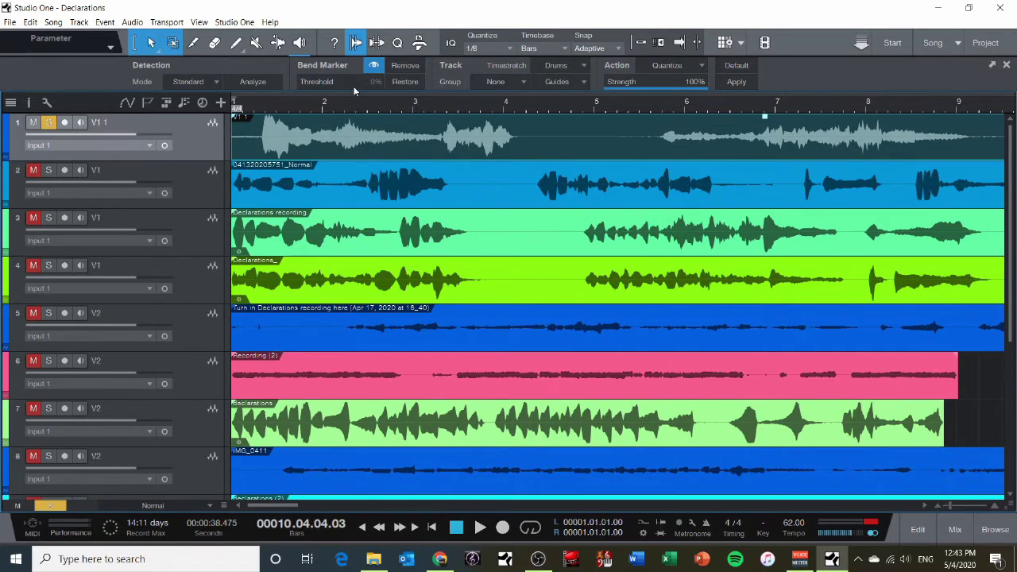
{"action": "left_click", "coordinate": [279, 45]}
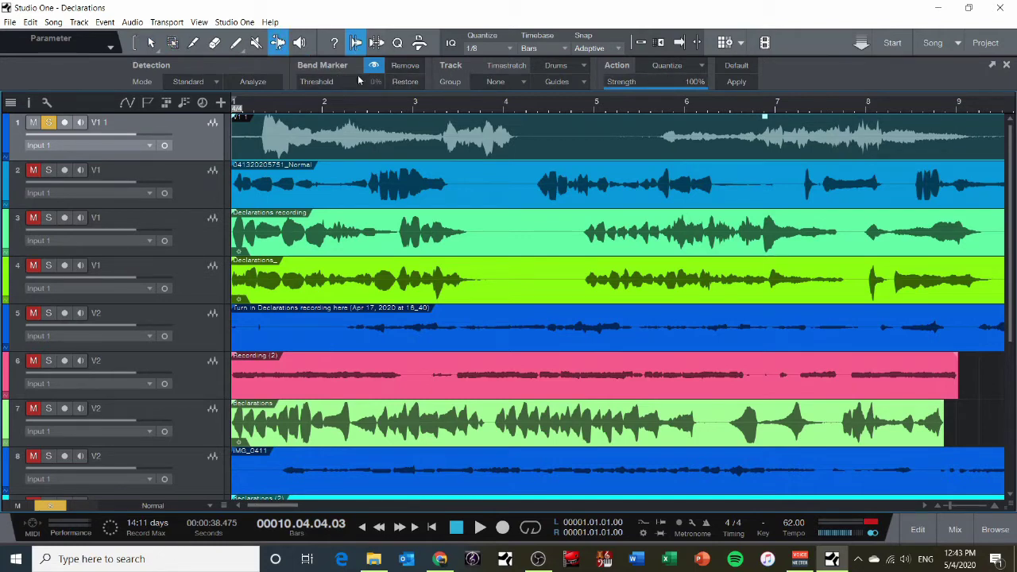
{"action": "scroll", "coordinate": [136, 125], "scroll_direction": "down", "scroll_amount": 1}
{"action": "scroll", "coordinate": [136, 126], "scroll_direction": "up", "scroll_amount": 1}
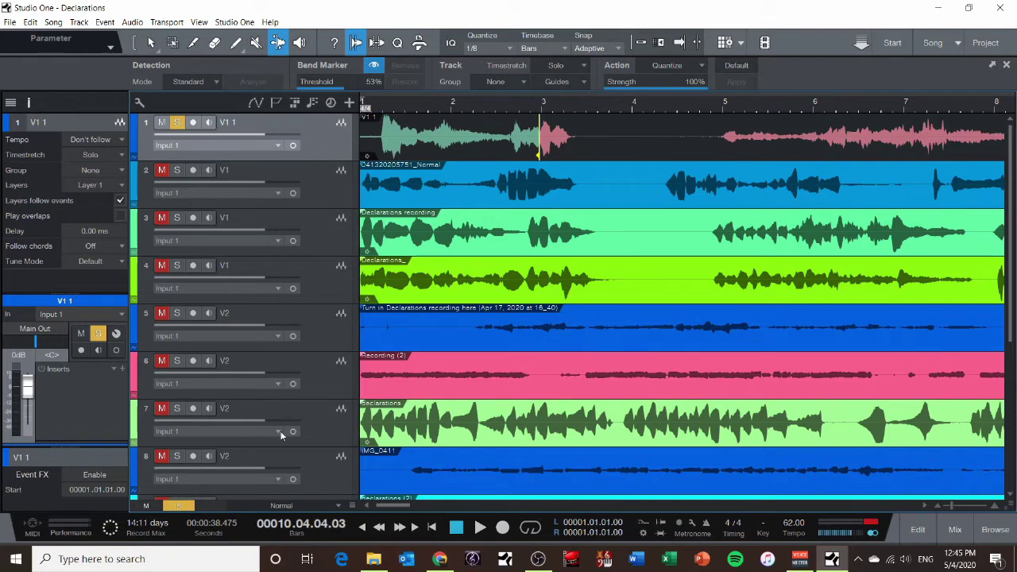
- Set track 5 (V2) to Solo - Elastique Pro Monophonic Formant timestretching and its tempo mode to Follow
{"action": "left_click", "coordinate": [320, 186]}
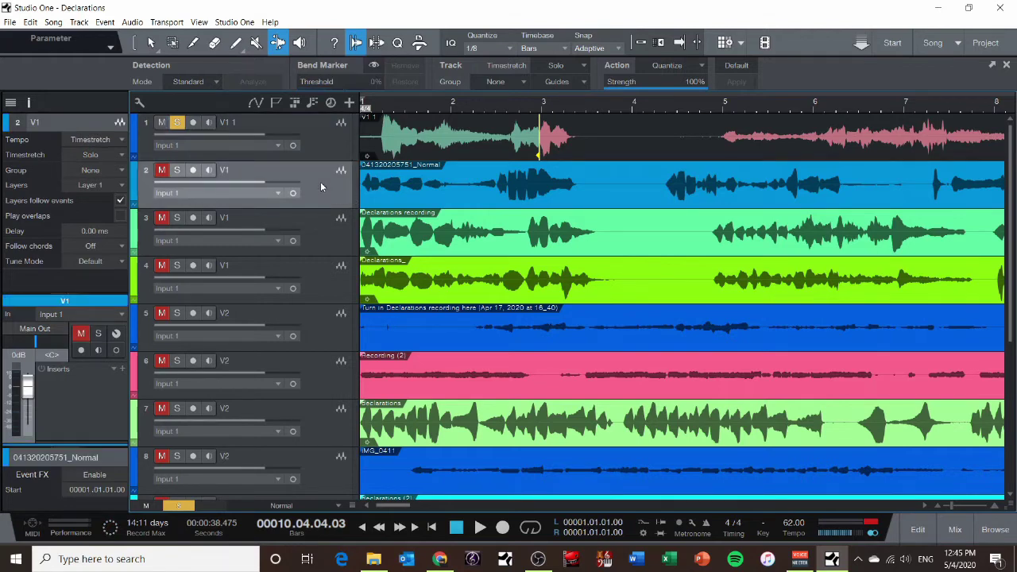
{"action": "left_click", "coordinate": [322, 237]}
{"action": "left_click", "coordinate": [321, 291]}
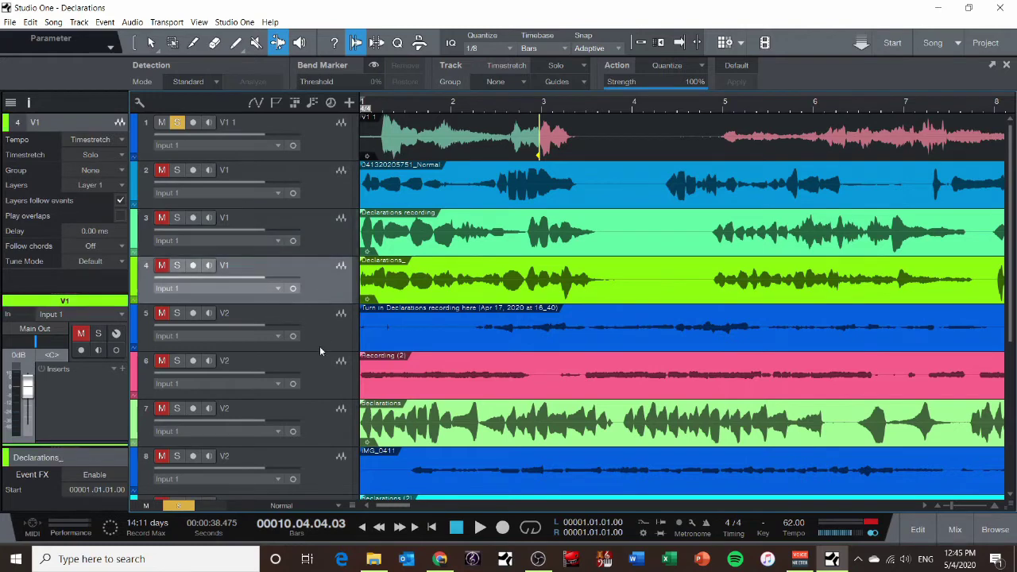
{"action": "left_click", "coordinate": [320, 348]}
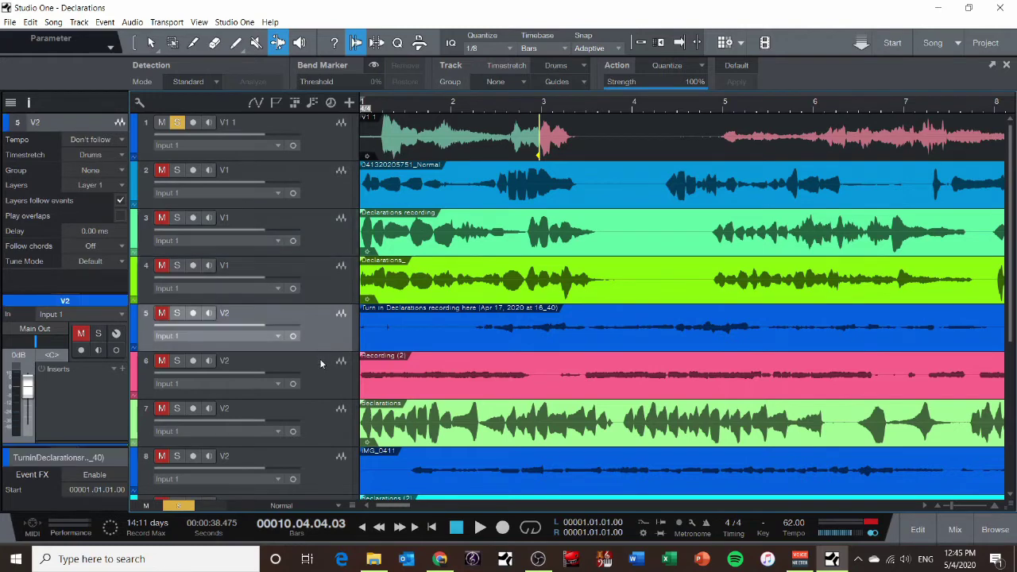
{"action": "left_click", "coordinate": [123, 157]}
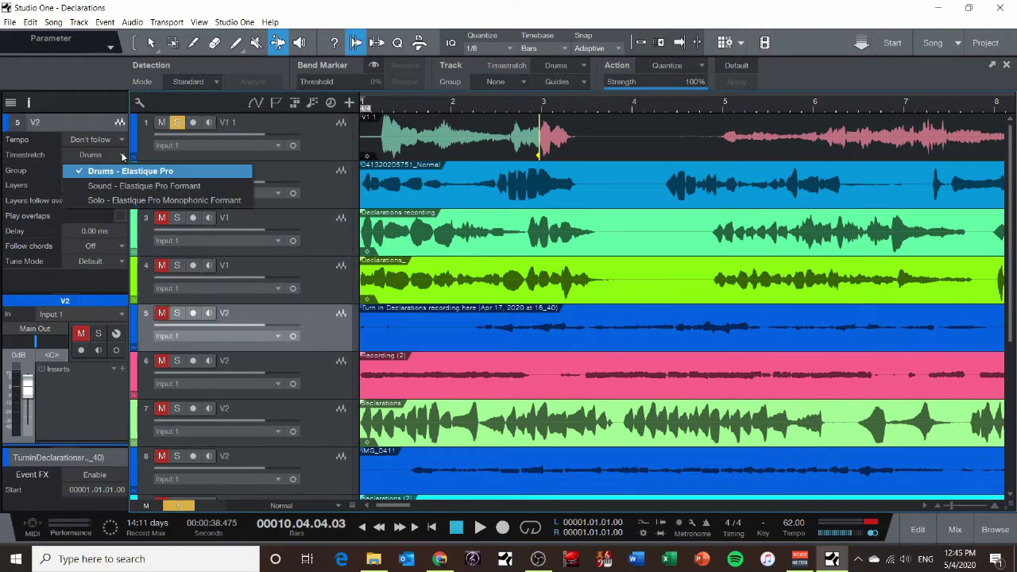
{"action": "left_click", "coordinate": [104, 199]}
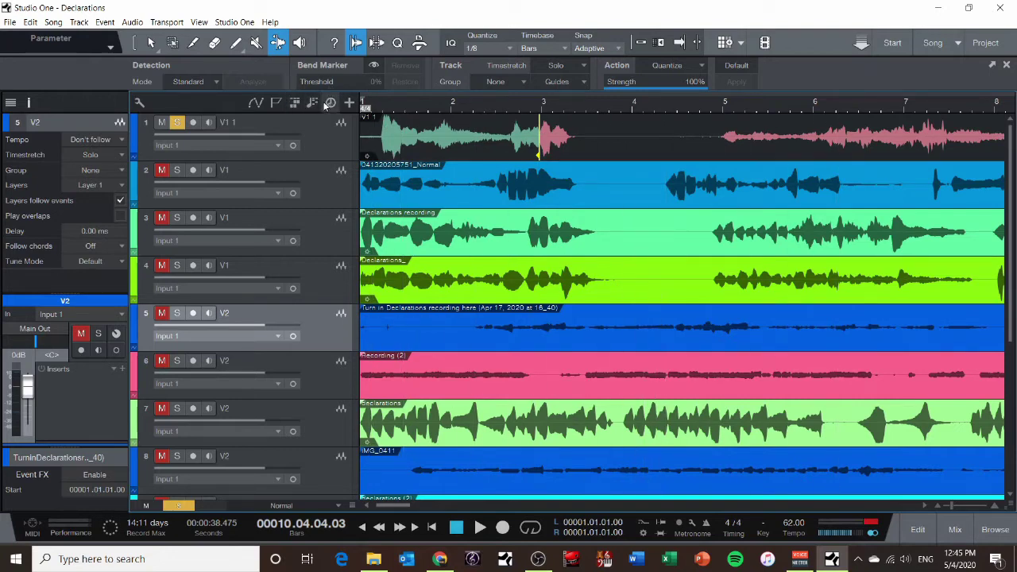
{"action": "scroll", "coordinate": [265, 348], "scroll_direction": "down", "scroll_amount": 3}
{"action": "left_click", "coordinate": [309, 334]}
{"action": "left_click", "coordinate": [95, 139]}
{"action": "left_click", "coordinate": [110, 185]}
- Examine the tempo and timestretch settings of the other tracks, including the Cello track (13)
{"action": "scroll", "coordinate": [325, 246], "scroll_direction": "up", "scroll_amount": 1}
{"action": "left_click", "coordinate": [329, 258]}
{"action": "left_click", "coordinate": [329, 217]}
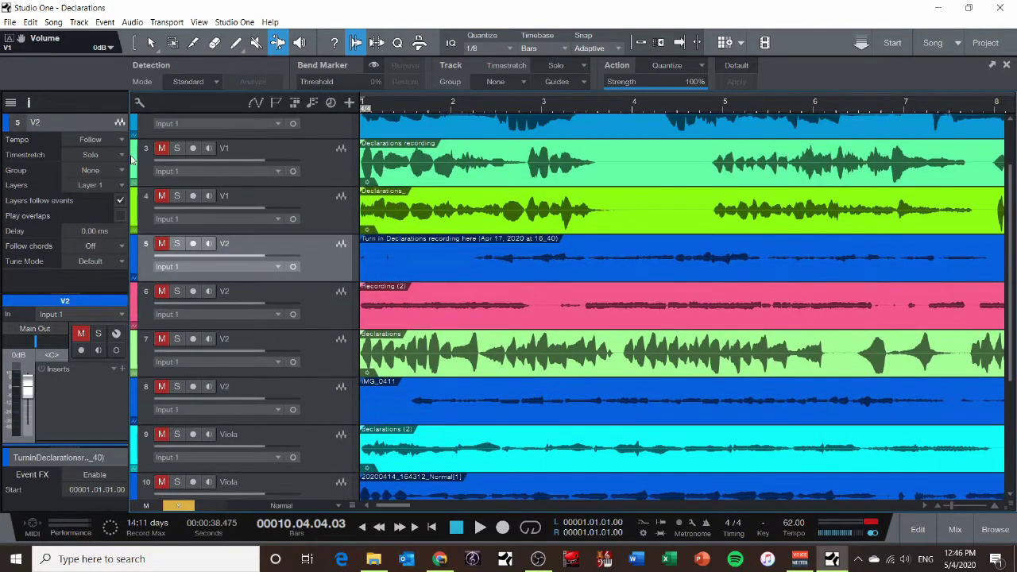
{"action": "scroll", "coordinate": [330, 171], "scroll_direction": "up", "scroll_amount": 1}
{"action": "left_click", "coordinate": [329, 165]}
{"action": "scroll", "coordinate": [326, 254], "scroll_direction": "down", "scroll_amount": 5}
{"action": "left_click", "coordinate": [324, 266]}
{"action": "scroll", "coordinate": [149, 151], "scroll_direction": "up", "scroll_amount": 5}
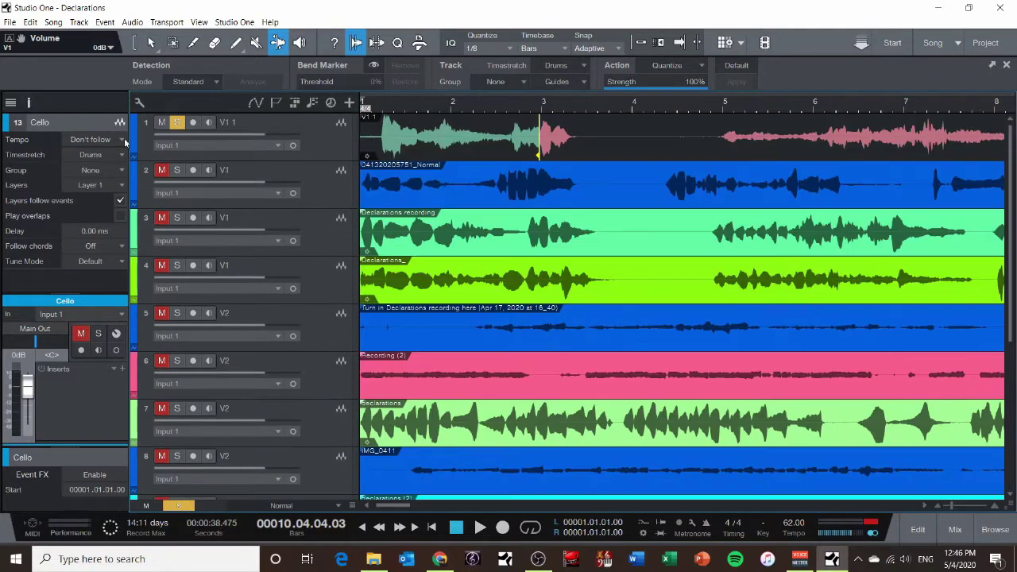
- Play back the soloed V1 1 track with the track inspector hidden and switch to the Bend tool
{"action": "key", "text": "F4"}
{"action": "left_click", "coordinate": [329, 132]}
{"action": "key", "text": "space"}
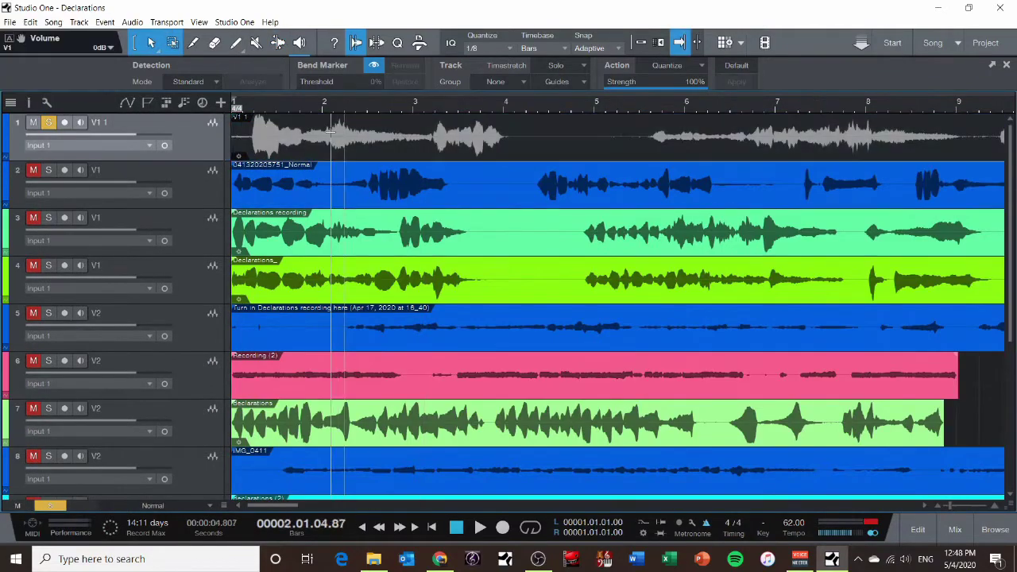
{"action": "key", "text": "space"}
{"action": "key", "text": "7"}
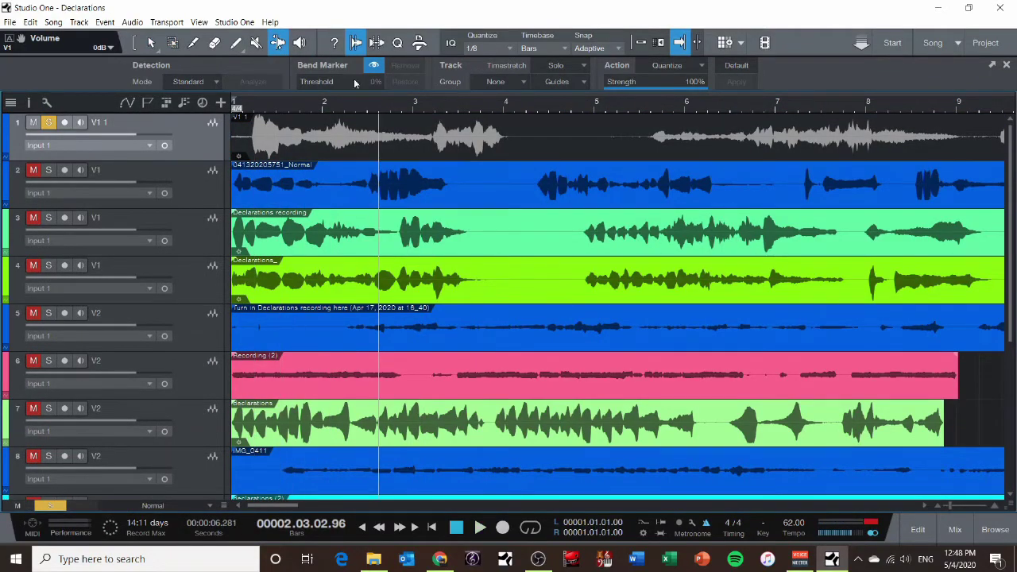
{"action": "key", "text": "comma"}
{"action": "key", "text": "space"}
{"action": "key", "text": "space"}
{"action": "left_click_drag", "start_coordinate": [268, 143], "coordinate": [299, 143]}
{"action": "key", "text": "space"}
{"action": "key", "text": "space"}
{"action": "key", "text": "ctrl+z"}
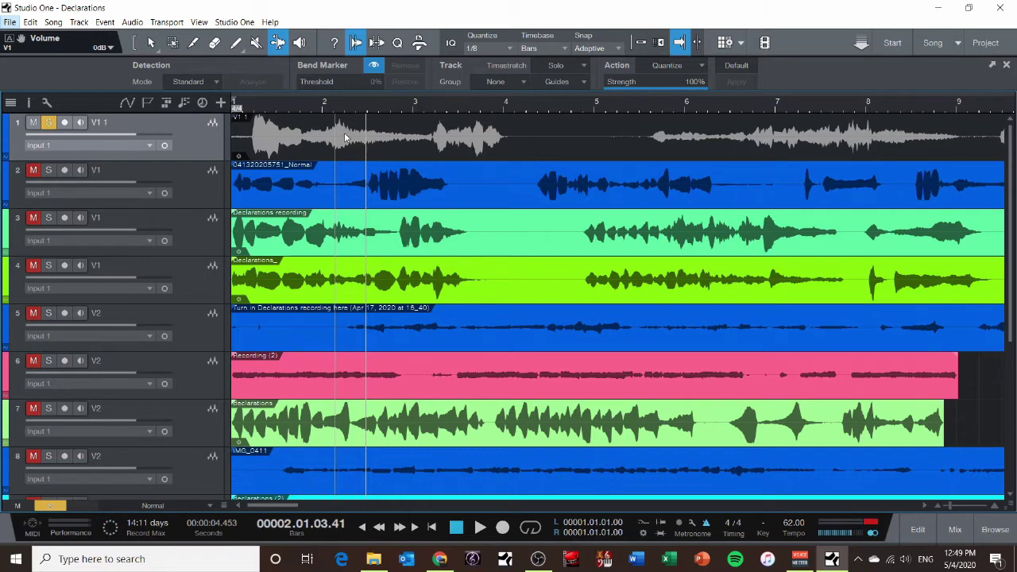
{"action": "left_click", "coordinate": [263, 120]}
{"action": "key", "text": "ctrl+z"}
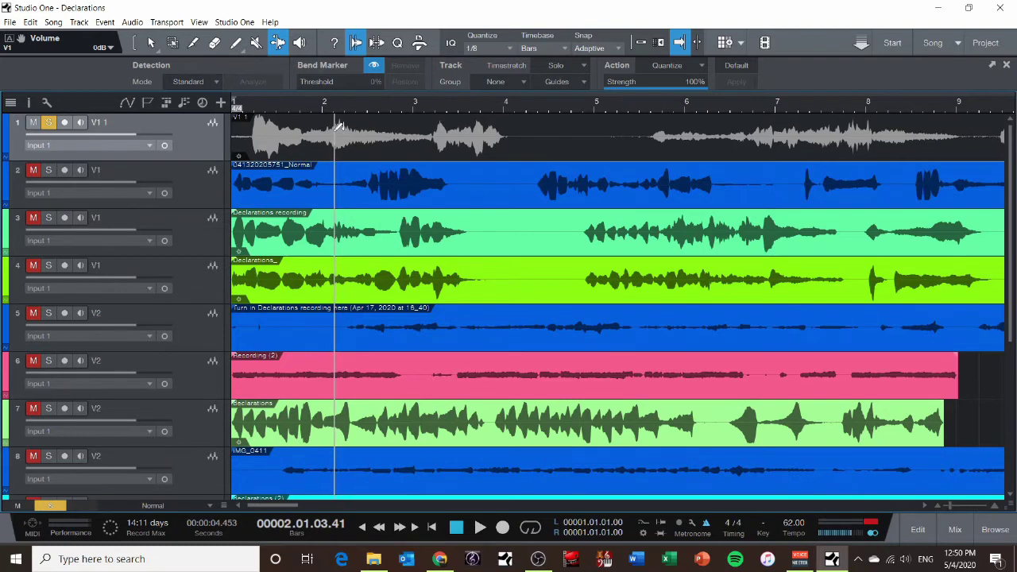
- Try to place a bend marker on the V1 1 note just after bar 2 and pull it back to bar 2
{"action": "left_click", "coordinate": [338, 127]}
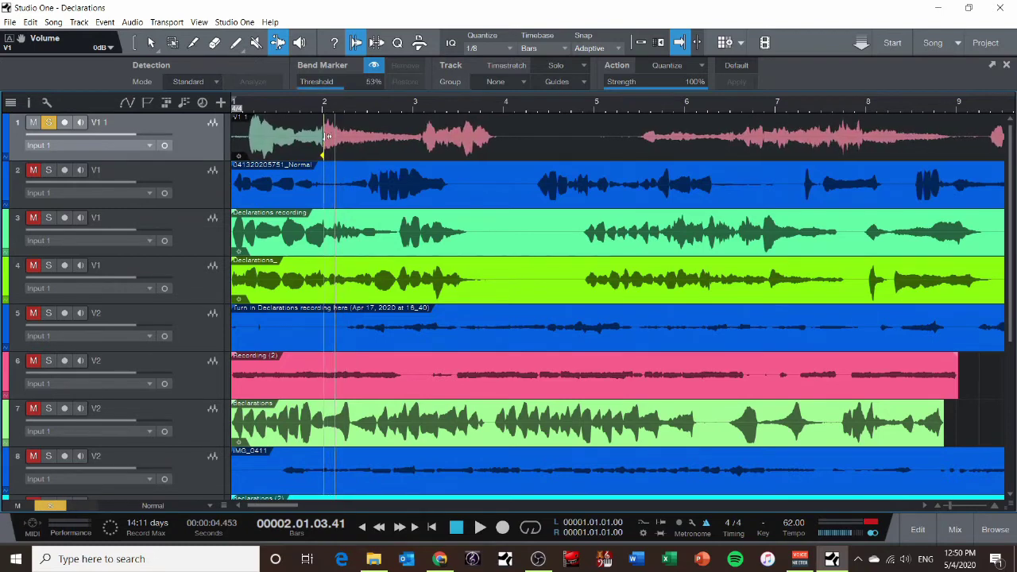
{"action": "left_click_drag", "start_coordinate": [327, 137], "coordinate": [327, 137]}
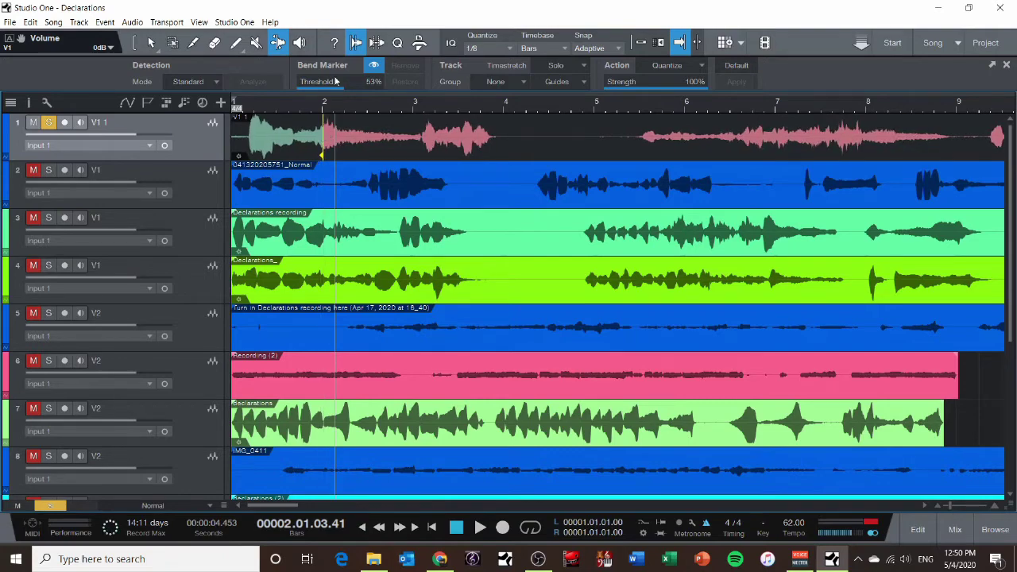
{"action": "scroll", "coordinate": [331, 135], "scroll_direction": "up", "scroll_amount": 3}
{"action": "left_click_drag", "start_coordinate": [307, 142], "coordinate": [309, 142]}
- Listen from the start, delete the bend marker at bar 2 on V1 1, and move the marker just before it onto bar 2
{"action": "key", "text": "Home"}
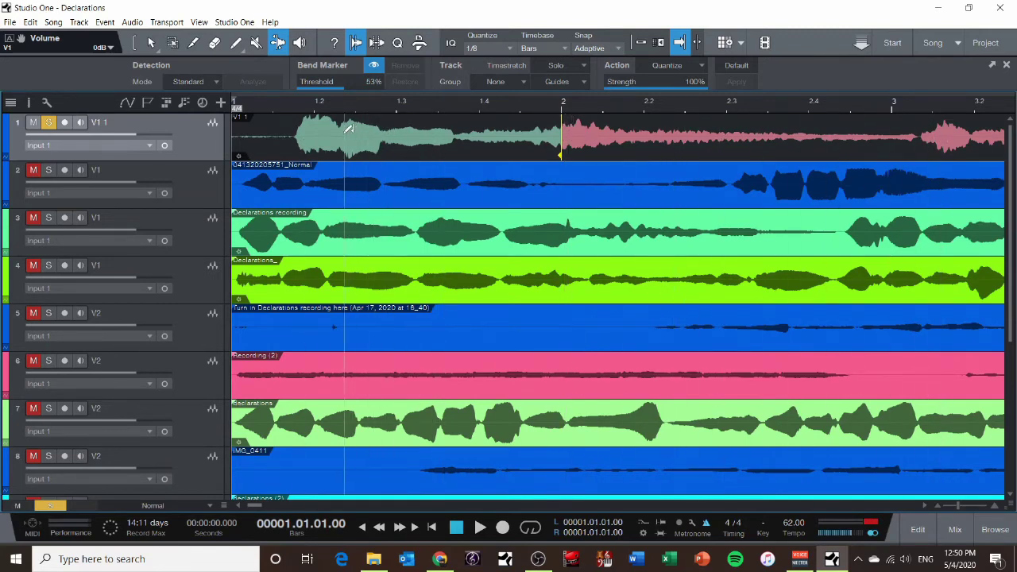
{"action": "key", "text": "space"}
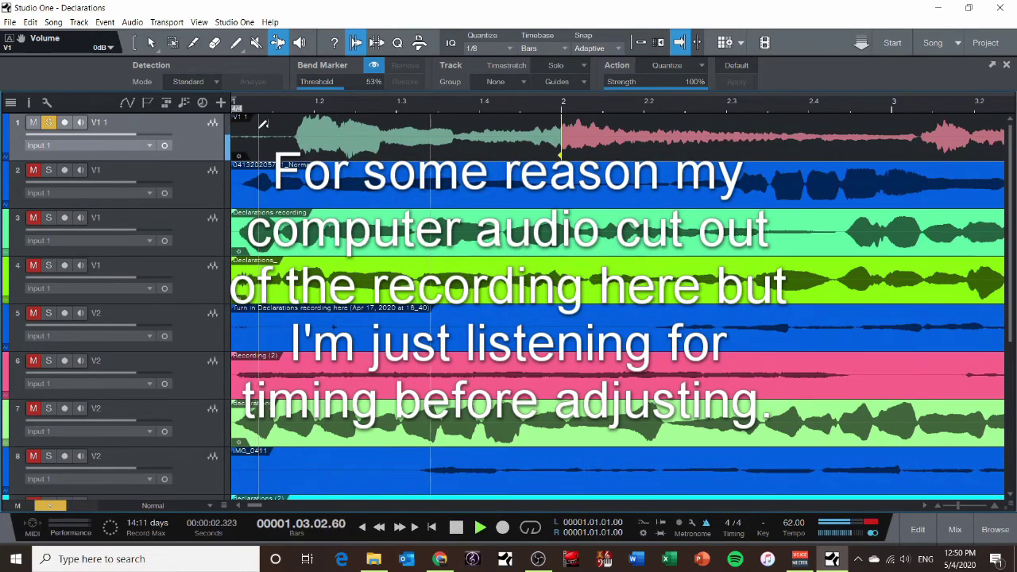
{"action": "key", "text": "space"}
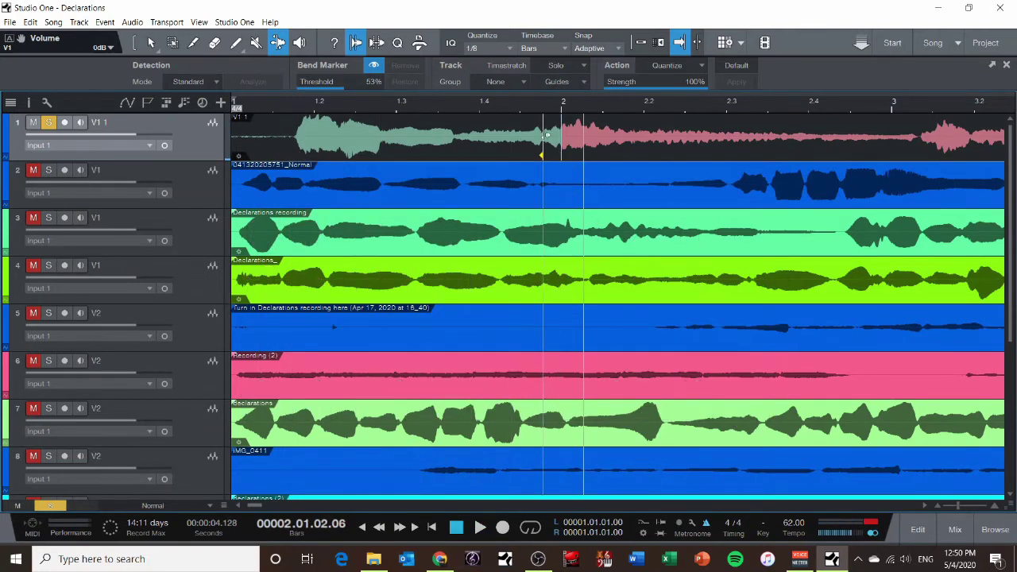
{"action": "right_click", "coordinate": [560, 139]}
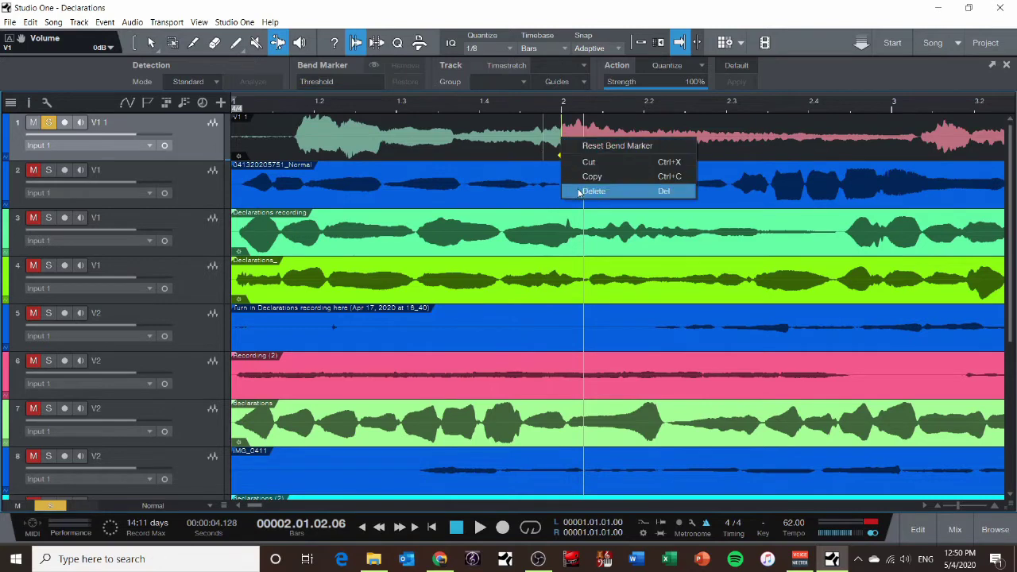
{"action": "left_click", "coordinate": [592, 192]}
{"action": "left_click_drag", "start_coordinate": [558, 147], "coordinate": [565, 148]}
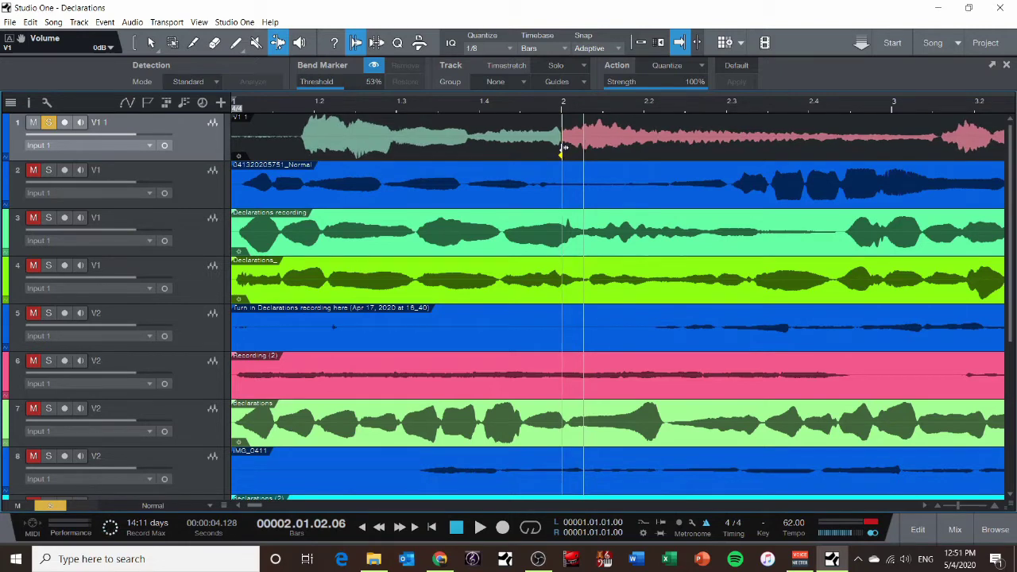
- Play back the adjusted passage and bend the onset of V1 1's first note onto beat 1.2
{"action": "key", "text": "comma"}
{"action": "key", "text": "space"}
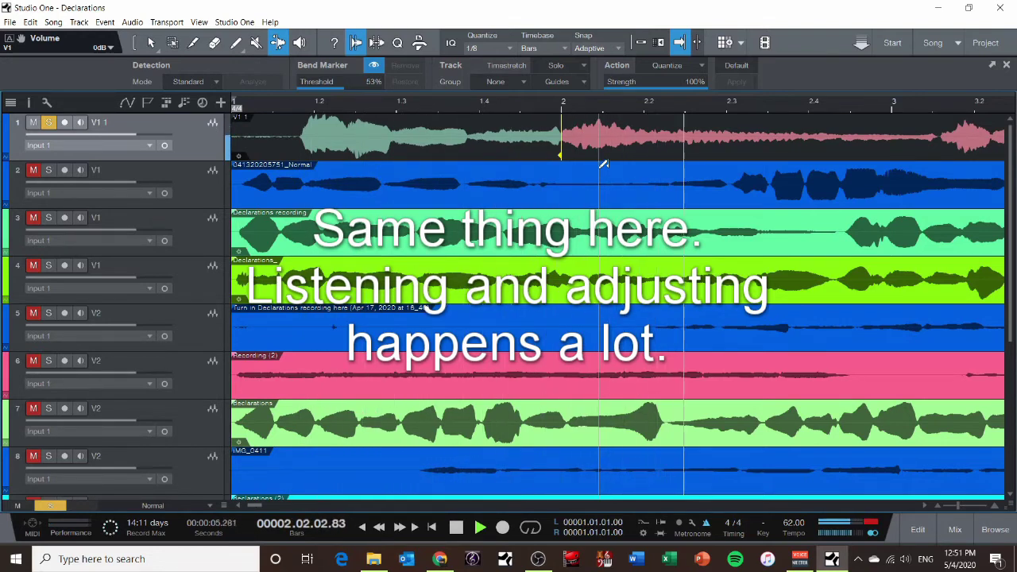
{"action": "left_click_drag", "start_coordinate": [306, 129], "coordinate": [320, 139]}
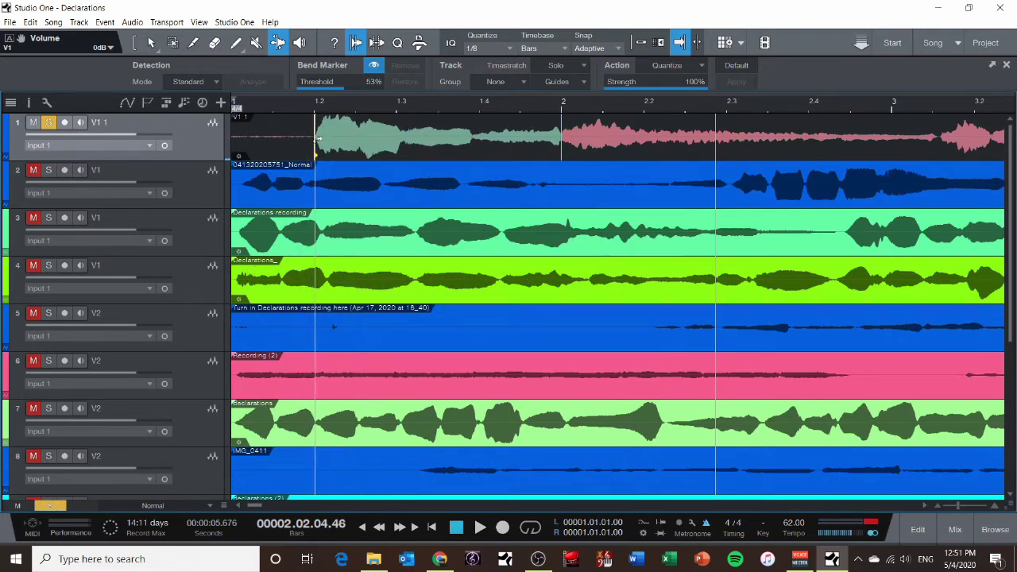
- Listen to the opening of V1 1 repeatedly and check the bent notes' timing against the beat
{"action": "key", "text": "comma"}
{"action": "key", "text": "space"}
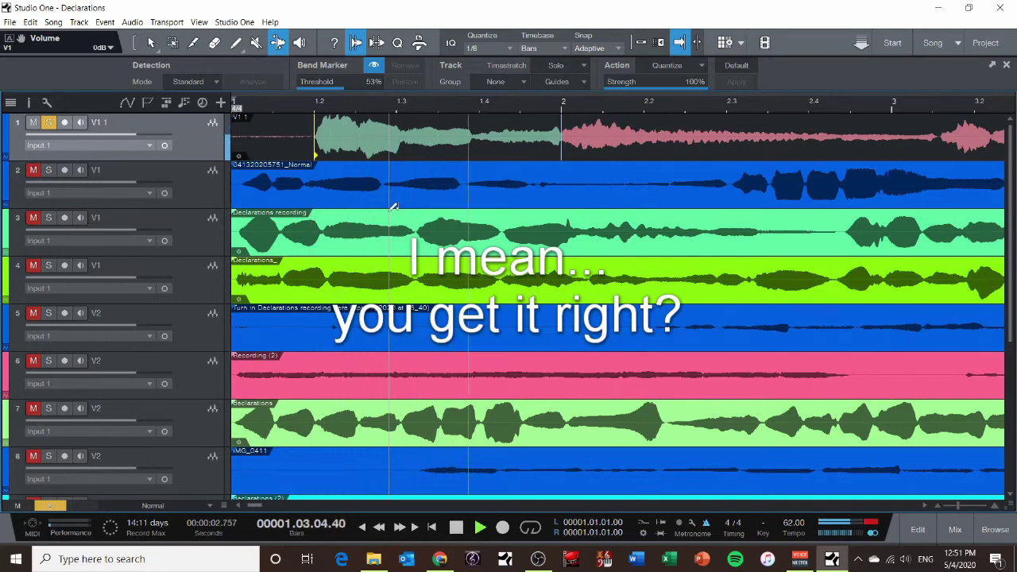
{"action": "key", "text": "space"}
{"action": "left_click", "coordinate": [310, 113]}
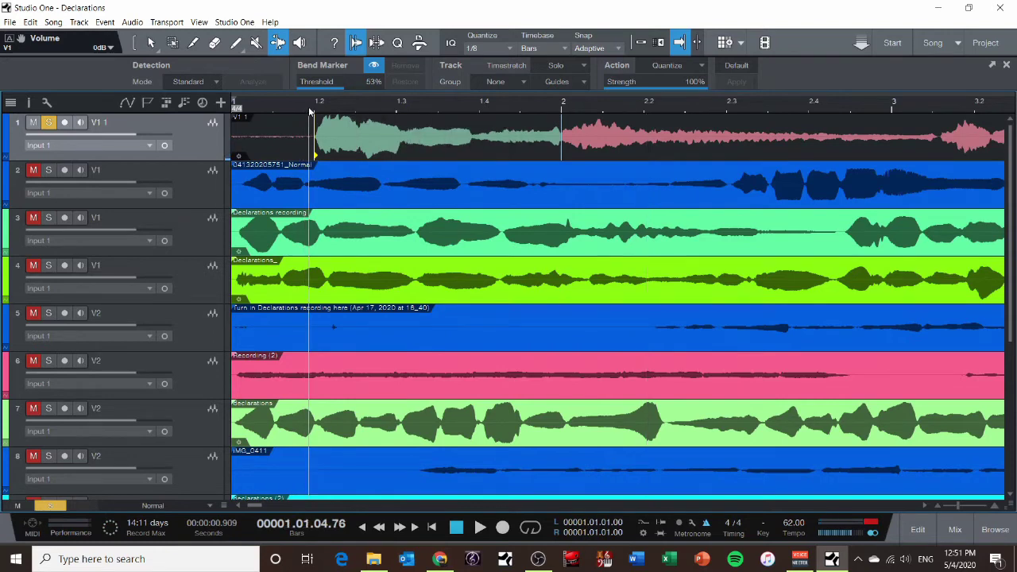
{"action": "key", "text": "space"}
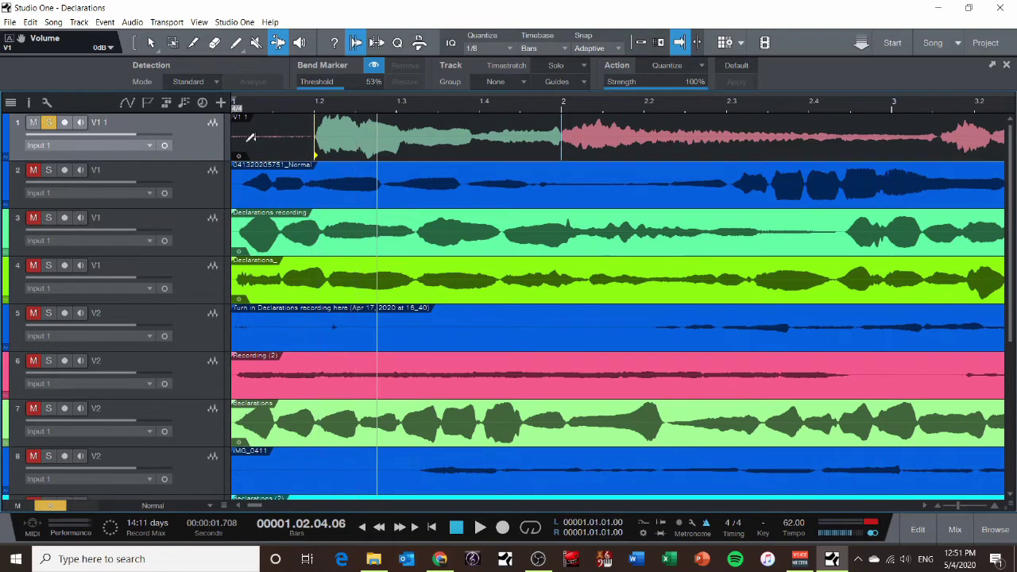
{"action": "scroll", "coordinate": [262, 136], "scroll_direction": "down", "scroll_amount": 1}
{"action": "key", "text": "Home"}
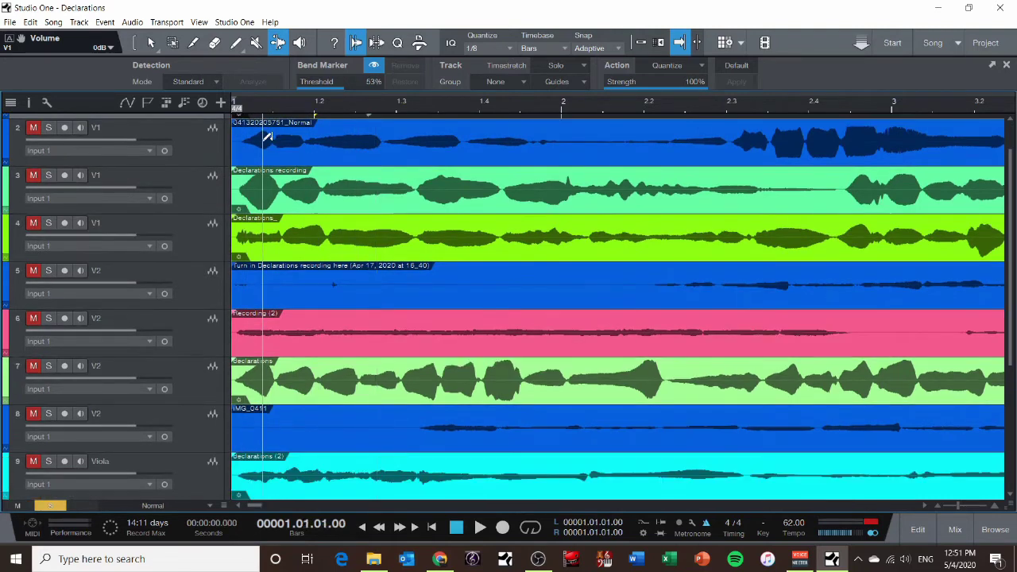
{"action": "scroll", "coordinate": [267, 137], "scroll_direction": "up", "scroll_amount": 1}
{"action": "key", "text": "space"}
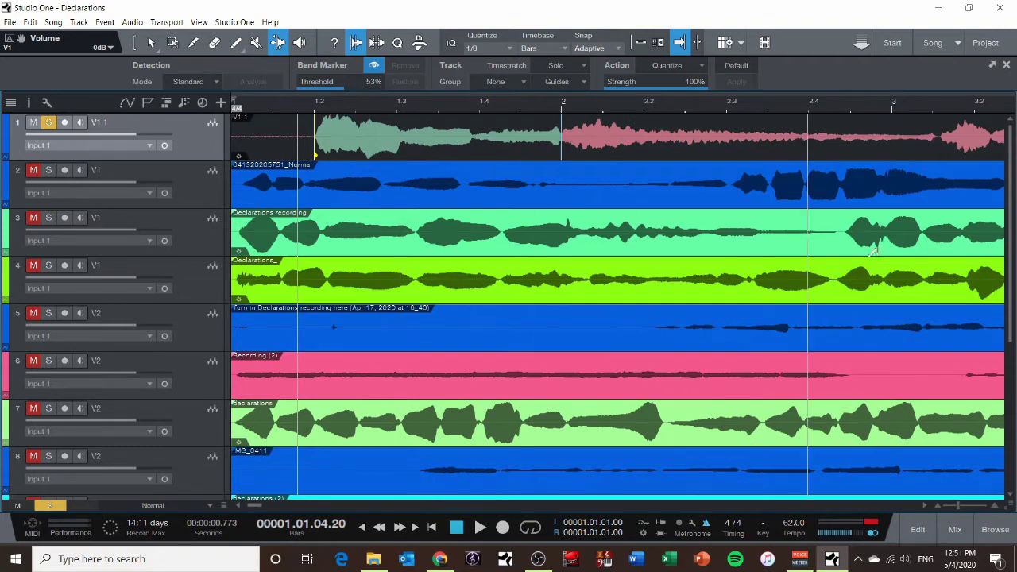
- Close the Audio Bend controls and view the recordings across the whole arrangement
{"action": "left_click", "coordinate": [1006, 65]}
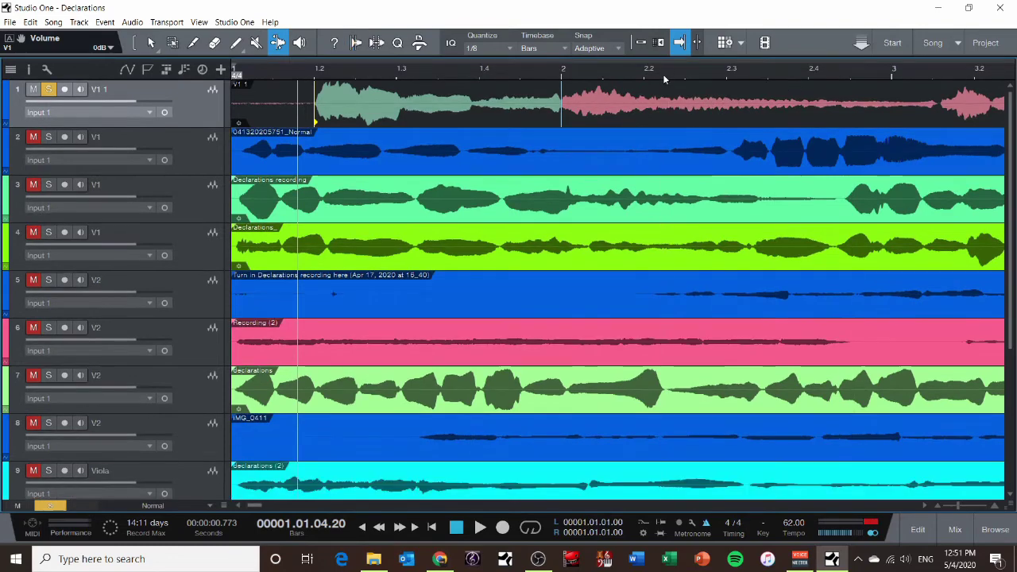
{"action": "scroll", "coordinate": [660, 75], "scroll_direction": "down", "scroll_amount": 10}
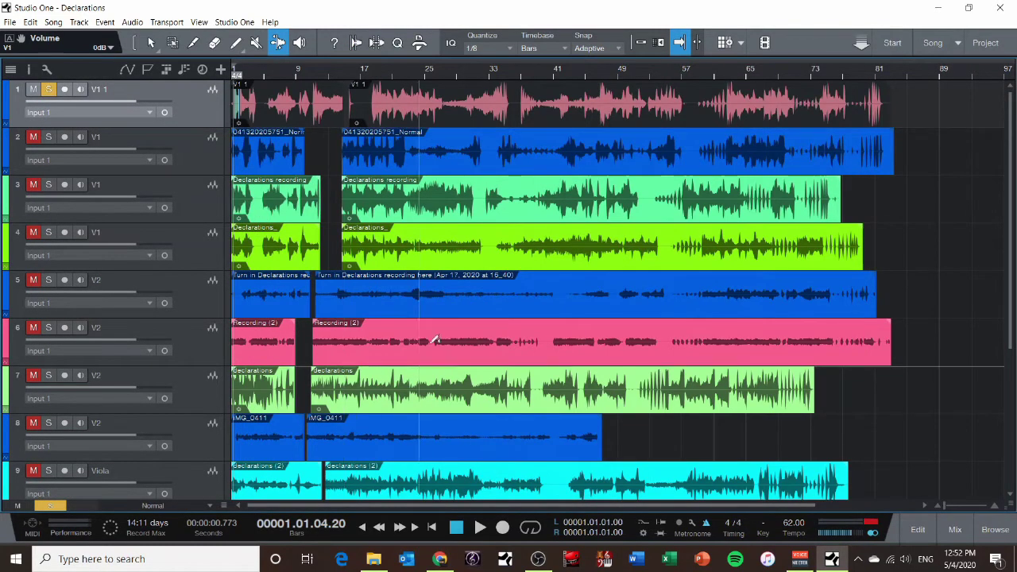
{"action": "scroll", "coordinate": [450, 61], "scroll_direction": "up", "scroll_amount": 4}
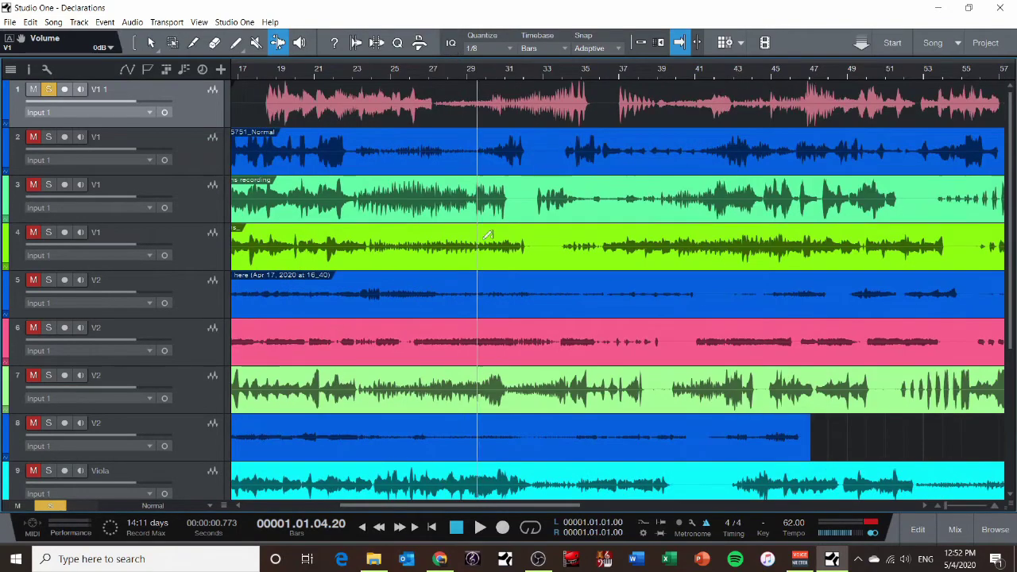
- Examine the gap between the slow and fast sections across the tracks, including the tempo change at bar 11
{"action": "left_click_drag", "start_coordinate": [518, 507], "coordinate": [402, 508]}
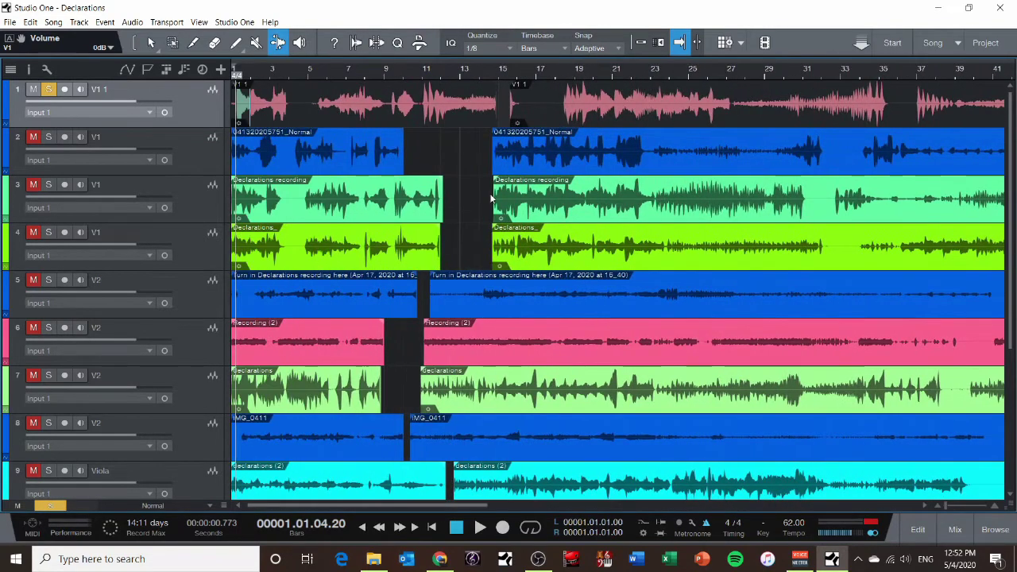
{"action": "scroll", "coordinate": [498, 75], "scroll_direction": "up", "scroll_amount": 5}
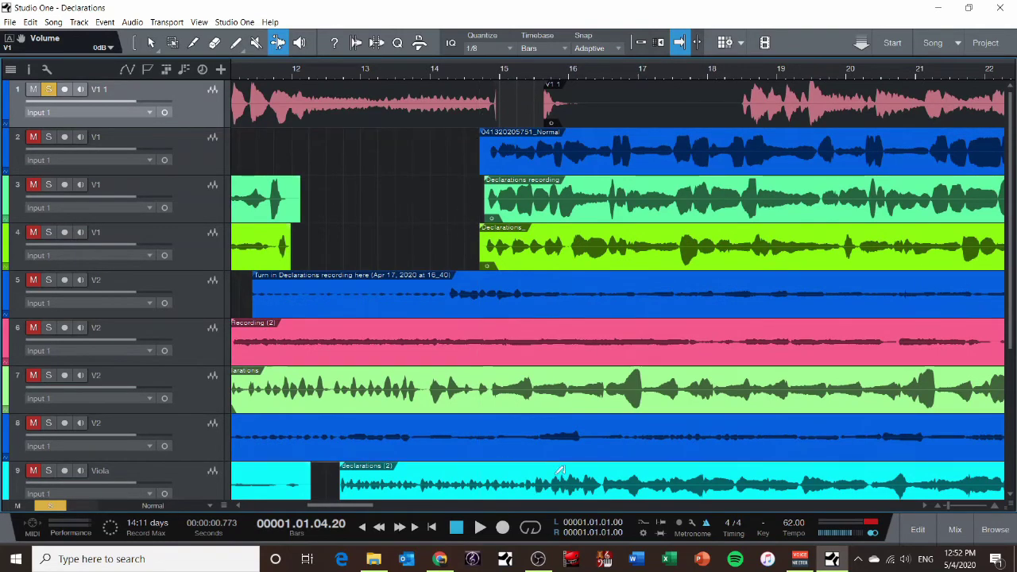
{"action": "left_click_drag", "start_coordinate": [355, 504], "coordinate": [282, 499]}
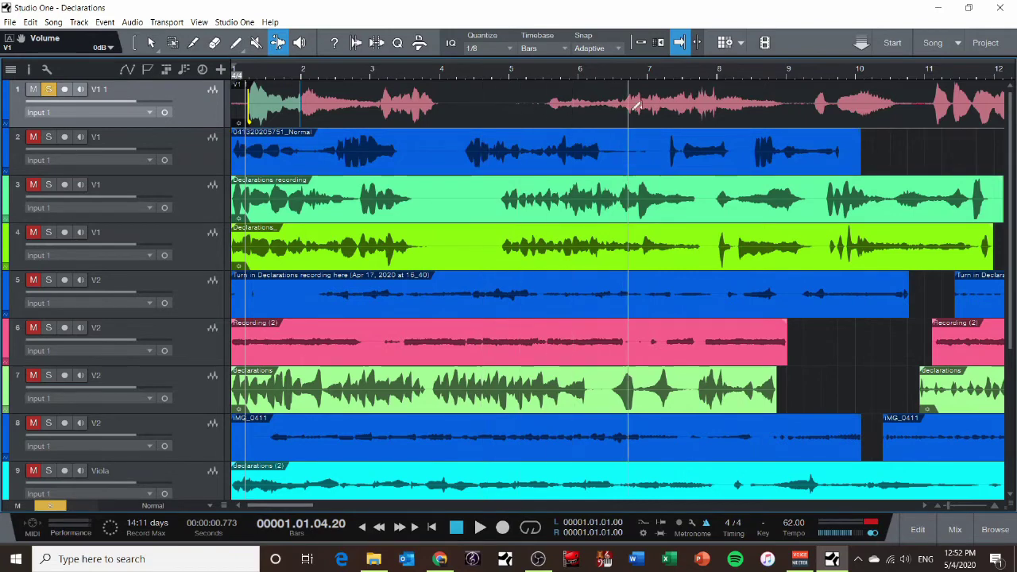
{"action": "left_click_drag", "start_coordinate": [303, 506], "coordinate": [330, 517]}
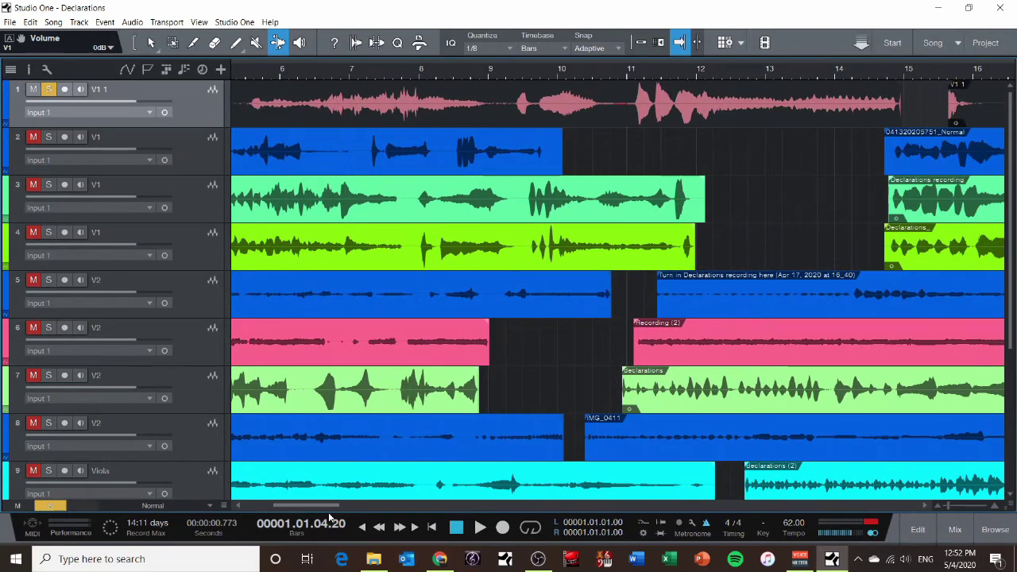
{"action": "left_click", "coordinate": [202, 70]}
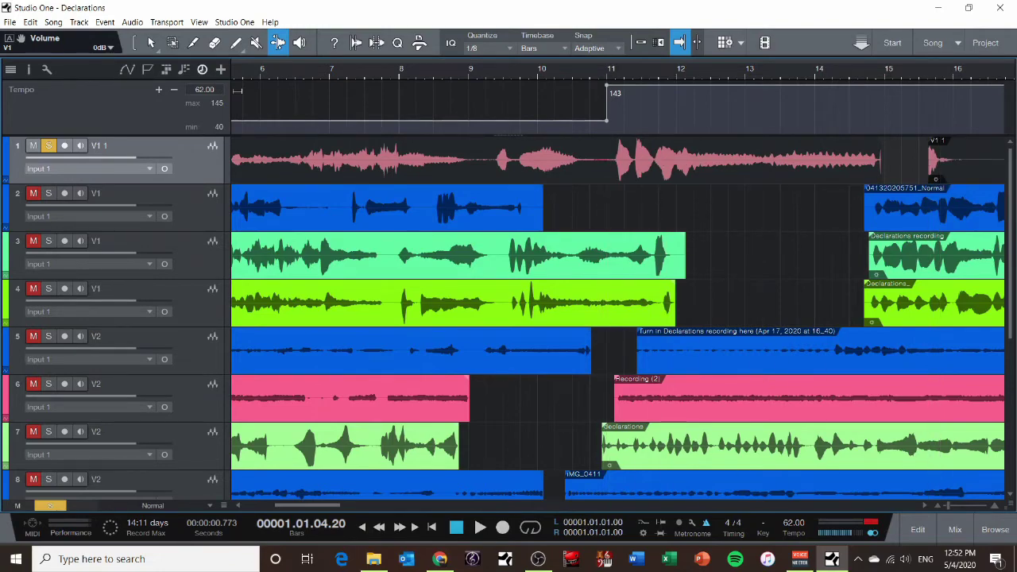
{"action": "left_click", "coordinate": [202, 71]}
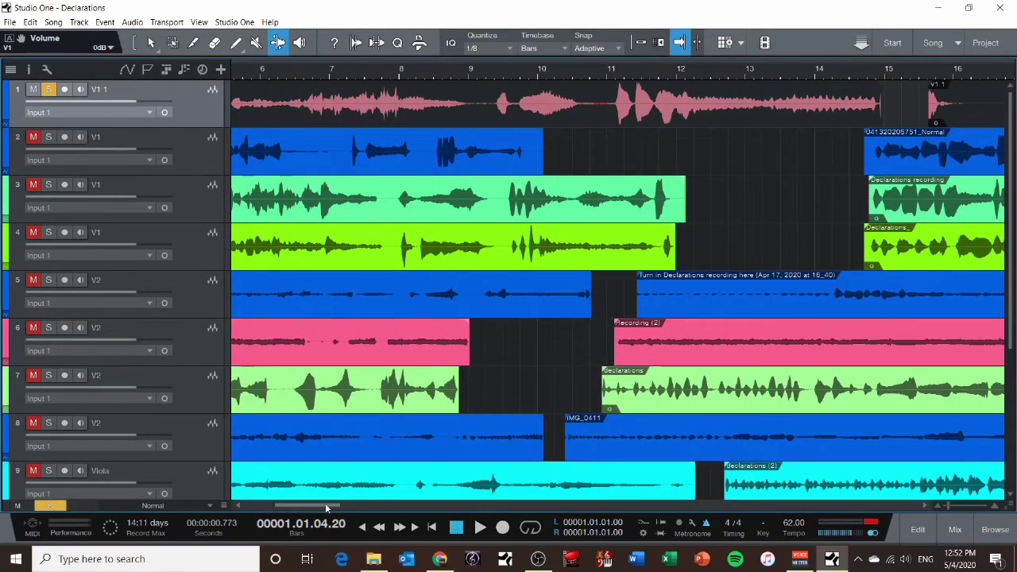
- Reposition the V1 1 event around bars 7 to 9, bend its next note later, and play back the passage
{"action": "key", "text": "e"}
{"action": "key", "text": "space"}
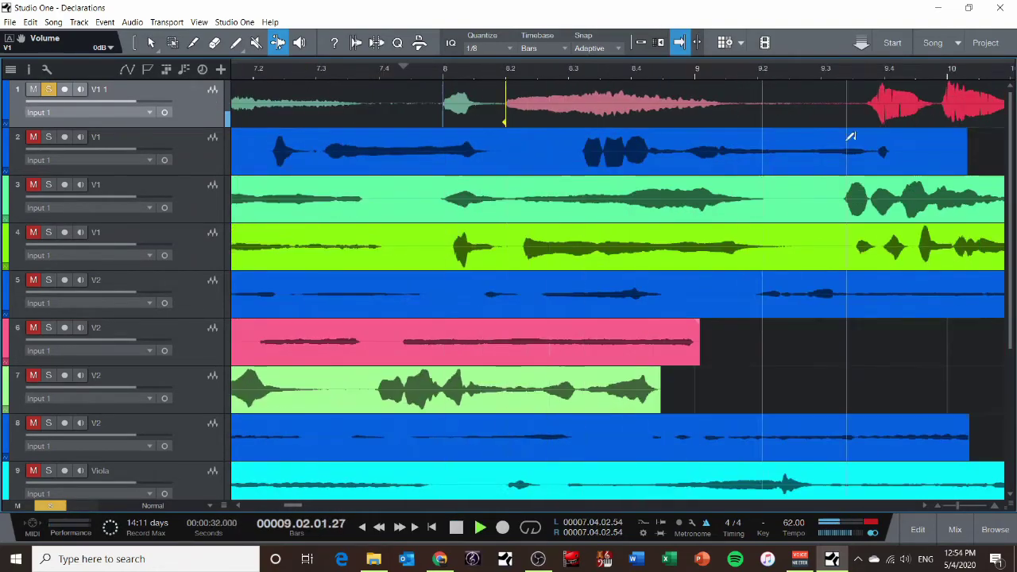
{"action": "key", "text": "space"}
{"action": "key", "text": "1"}
{"action": "left_click_drag", "start_coordinate": [552, 99], "coordinate": [589, 99]}
{"action": "key", "text": "7"}
{"action": "left_click_drag", "start_coordinate": [370, 111], "coordinate": [558, 112]}
{"action": "left_click", "coordinate": [28, 70]}
{"action": "scroll", "coordinate": [987, 91], "scroll_direction": "right", "scroll_amount": 3}
{"action": "left_click", "coordinate": [28, 70]}
{"action": "key", "text": "space"}
- Solo the second track instead of V1 1, show the Audio Bend controls, and shift the second and third tracks' recordings later
{"action": "scroll", "coordinate": [517, 113], "scroll_direction": "left", "scroll_amount": 10}
{"action": "left_click", "coordinate": [48, 89]}
{"action": "left_click", "coordinate": [48, 136]}
{"action": "key", "text": "1"}
{"action": "left_click", "coordinate": [356, 43]}
{"action": "scroll", "coordinate": [287, 247], "scroll_direction": "down", "scroll_amount": 1}
{"action": "left_click", "coordinate": [288, 190]}
{"action": "left_click_drag", "start_coordinate": [287, 191], "coordinate": [442, 191]}
{"action": "left_click_drag", "start_coordinate": [288, 245], "coordinate": [444, 245]}
{"action": "scroll", "coordinate": [637, 189], "scroll_direction": "up", "scroll_amount": 1}
- Bend the second track's note onsets around beats 9.2 to 9.4 into line with V1 1 and play the passage
{"action": "key", "text": "space"}
{"action": "key", "text": "7"}
{"action": "left_click_drag", "start_coordinate": [637, 189], "coordinate": [690, 184]}
{"action": "scroll", "coordinate": [398, 103], "scroll_direction": "down", "scroll_amount": 3}
{"action": "scroll", "coordinate": [528, 170], "scroll_direction": "right", "scroll_amount": 3}
{"action": "scroll", "coordinate": [398, 102], "scroll_direction": "down", "scroll_amount": 3}
{"action": "left_click_drag", "start_coordinate": [578, 184], "coordinate": [599, 184]}
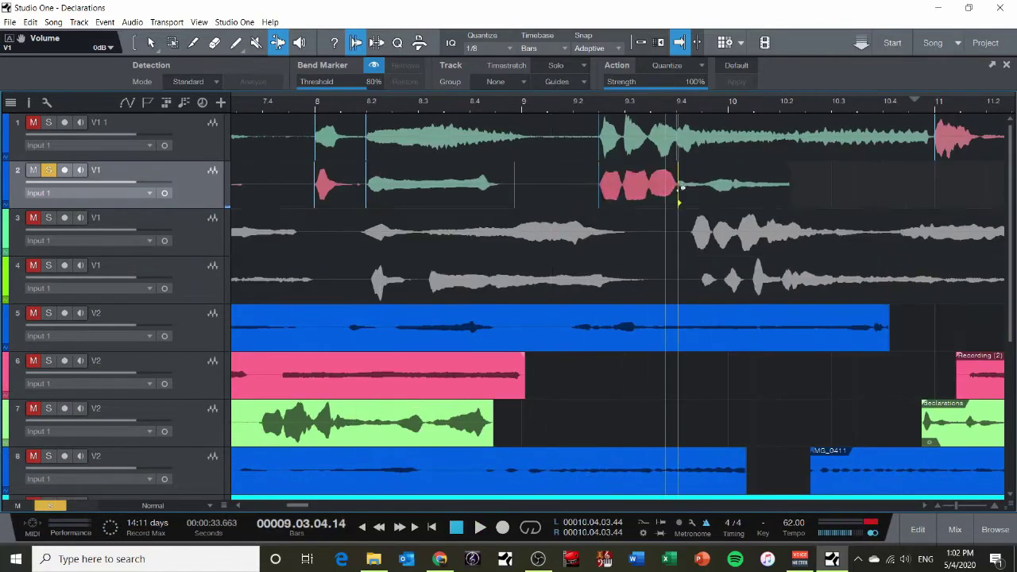
{"action": "key", "text": "space"}
- Move the second track's following recording earlier, then solo the third track instead and listen to it
{"action": "key", "text": "1"}
{"action": "scroll", "coordinate": [562, 190], "scroll_direction": "right", "scroll_amount": 3}
{"action": "left_click_drag", "start_coordinate": [825, 204], "coordinate": [563, 209]}
{"action": "left_click", "coordinate": [48, 170]}
{"action": "left_click", "coordinate": [48, 218]}
{"action": "key", "text": "7"}
{"action": "key", "text": "space"}
- Solo the fourth track and bend two of its note onsets earlier while checking the playback
{"action": "left_click", "coordinate": [49, 265]}
{"action": "scroll", "coordinate": [765, 298], "scroll_direction": "right", "scroll_amount": 3}
{"action": "left_click_drag", "start_coordinate": [520, 279], "coordinate": [503, 280]}
{"action": "key", "text": "space"}
{"action": "scroll", "coordinate": [344, 141], "scroll_direction": "right", "scroll_amount": 3}
{"action": "left_click_drag", "start_coordinate": [655, 280], "coordinate": [602, 279]}
{"action": "scroll", "coordinate": [601, 279], "scroll_direction": "right", "scroll_amount": 3}
{"action": "scroll", "coordinate": [465, 227], "scroll_direction": "right", "scroll_amount": 3}
- Solo the first and second tracks as well so that all four V1 parts play together
{"action": "left_click", "coordinate": [49, 170]}
{"action": "left_click", "coordinate": [49, 123]}
{"action": "scroll", "coordinate": [461, 256], "scroll_direction": "left", "scroll_amount": 10}
{"action": "scroll", "coordinate": [461, 256], "scroll_direction": "up", "scroll_amount": 3}
{"action": "scroll", "coordinate": [715, 290], "scroll_direction": "down", "scroll_amount": 3}
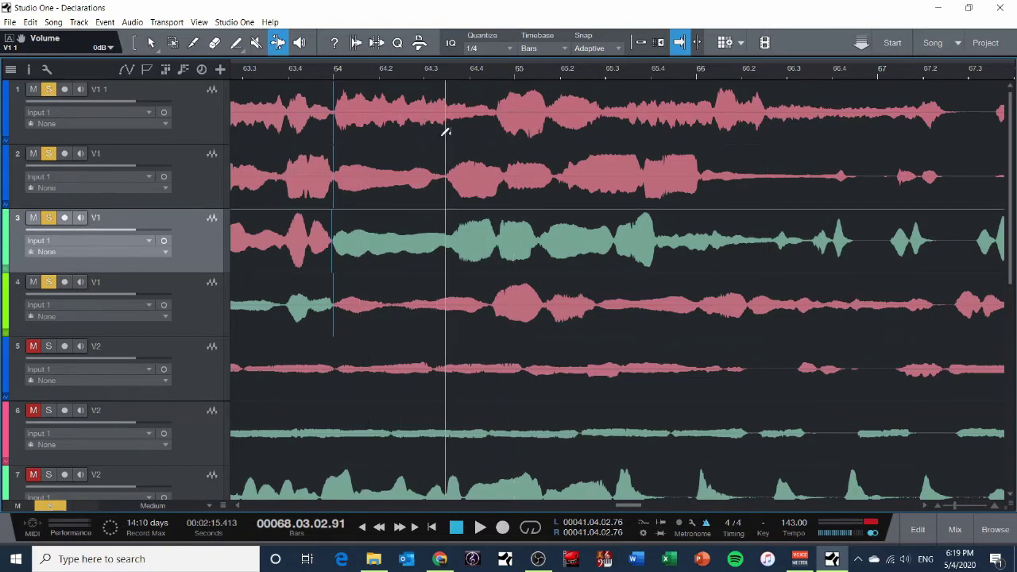
- Listen from bar 64 and bend V1 1's late-arriving bar 65 note onset onto bar 65
{"action": "left_click", "coordinate": [335, 73]}
{"action": "key", "text": "space"}
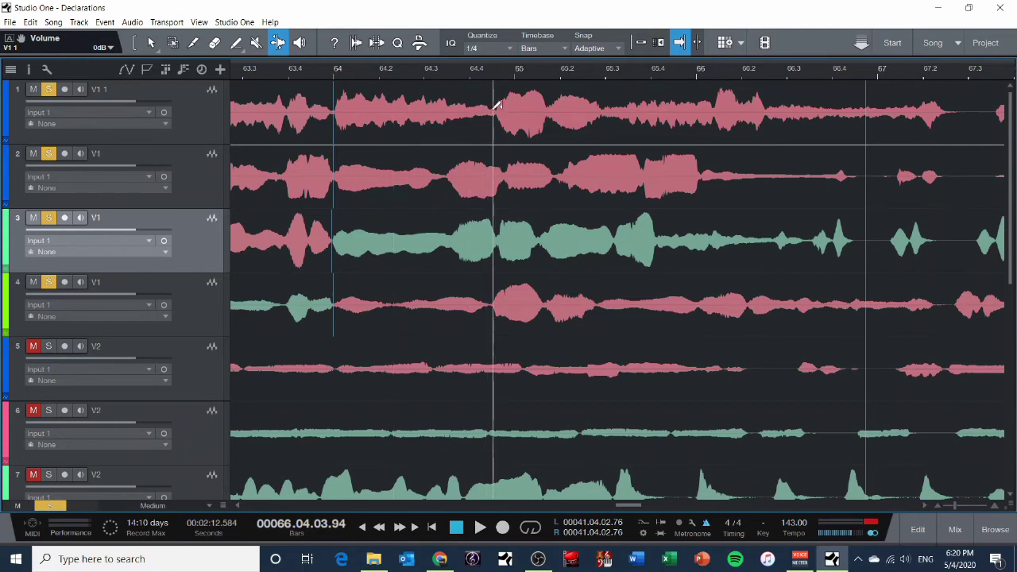
{"action": "left_click_drag", "start_coordinate": [498, 104], "coordinate": [514, 136]}
{"action": "scroll", "coordinate": [493, 198], "scroll_direction": "down", "scroll_amount": 2}
{"action": "scroll", "coordinate": [483, 198], "scroll_direction": "up", "scroll_amount": 2}
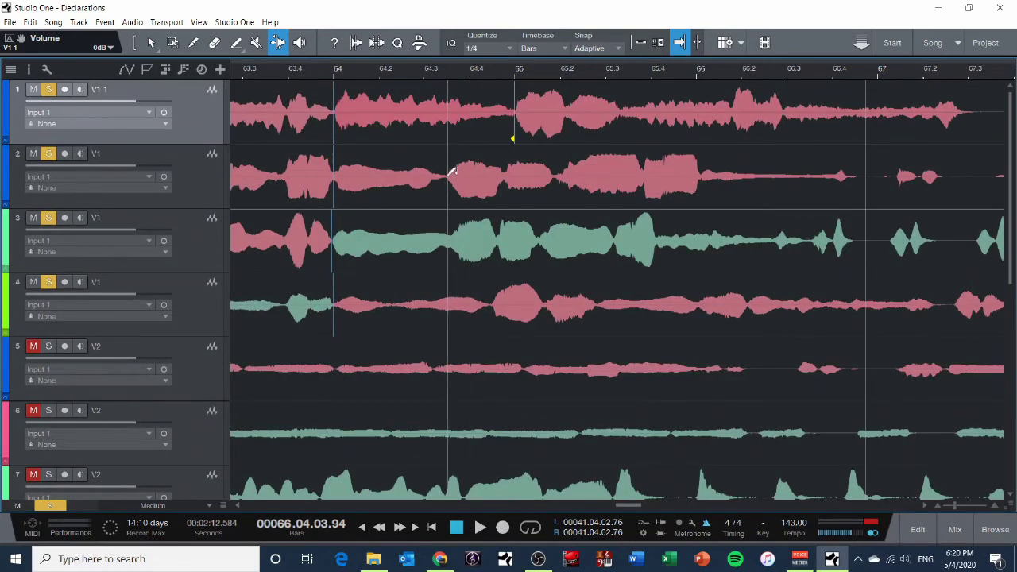
- Bend the matching note onsets in the other three V1 tracks onto bar 65
{"action": "left_click_drag", "start_coordinate": [453, 171], "coordinate": [512, 173]}
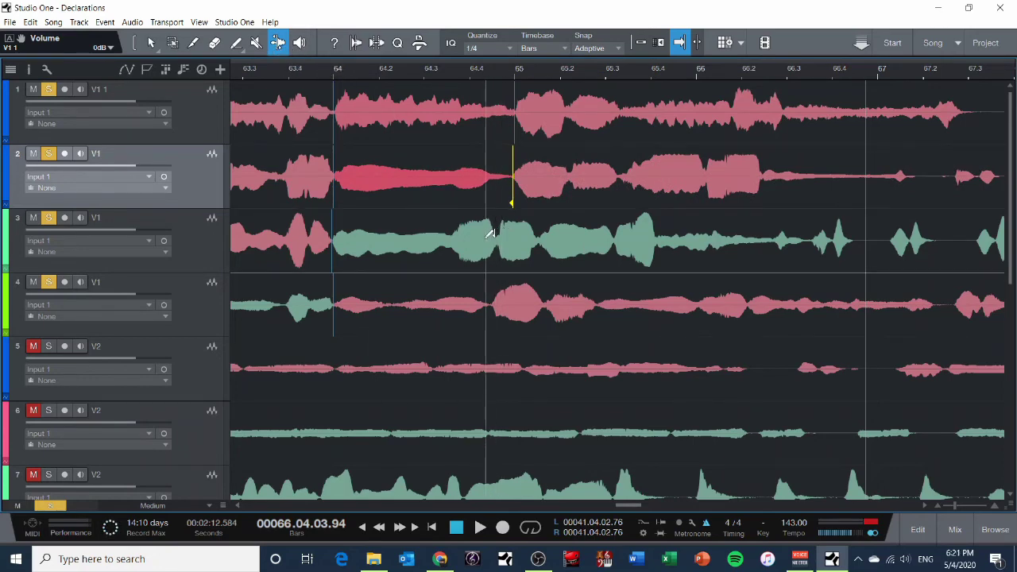
{"action": "left_click_drag", "start_coordinate": [455, 234], "coordinate": [519, 239]}
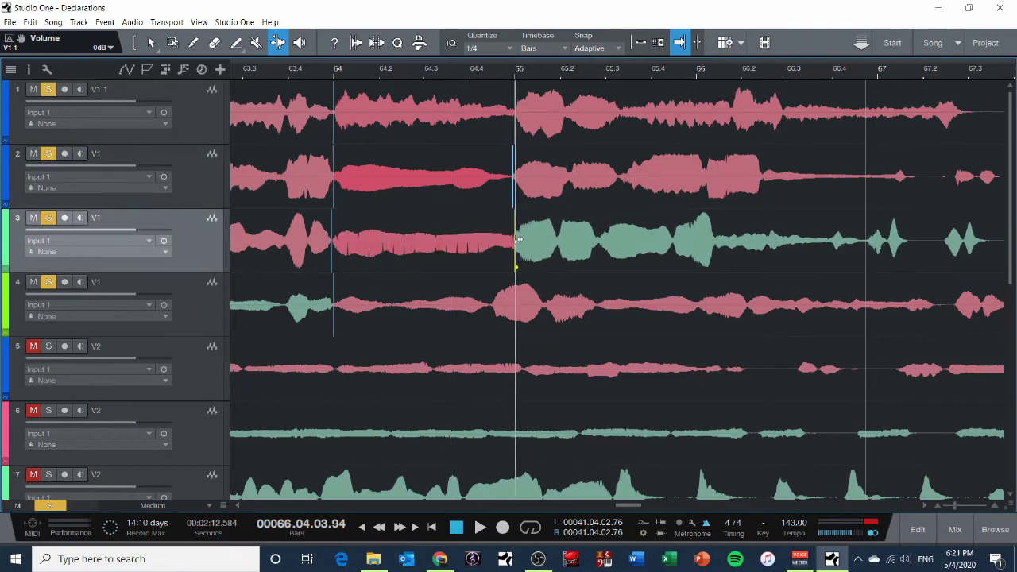
{"action": "left_click_drag", "start_coordinate": [504, 306], "coordinate": [519, 308]}
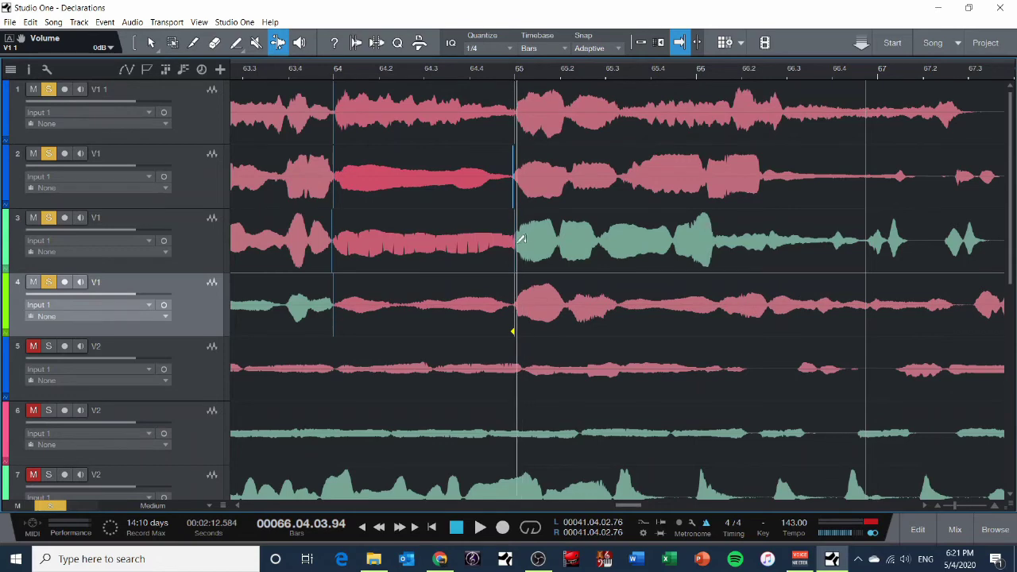
- Try stretching the third V1 track's note by moving its bar 65 bend marker earlier and later, and return it to bar 65
{"action": "left_click_drag", "start_coordinate": [520, 240], "coordinate": [457, 250]}
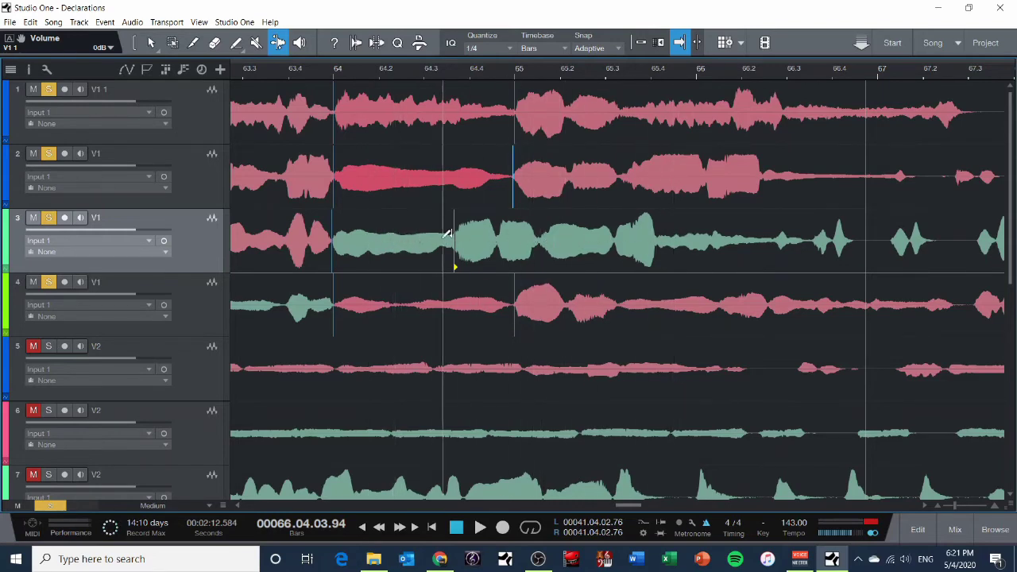
{"action": "left_click_drag", "start_coordinate": [455, 239], "coordinate": [517, 242]}
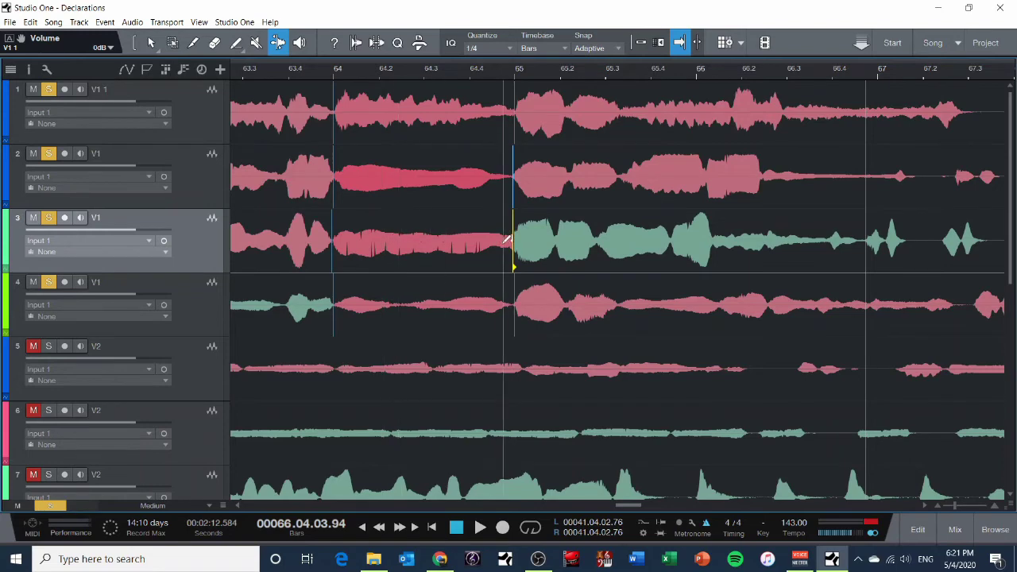
{"action": "mouse_move", "coordinate": [516, 245]}
{"action": "left_mouse_down"}
{"action": "mouse_move", "coordinate": [963, 256]}
{"action": "mouse_move", "coordinate": [660, 251]}
{"action": "left_mouse_up"}
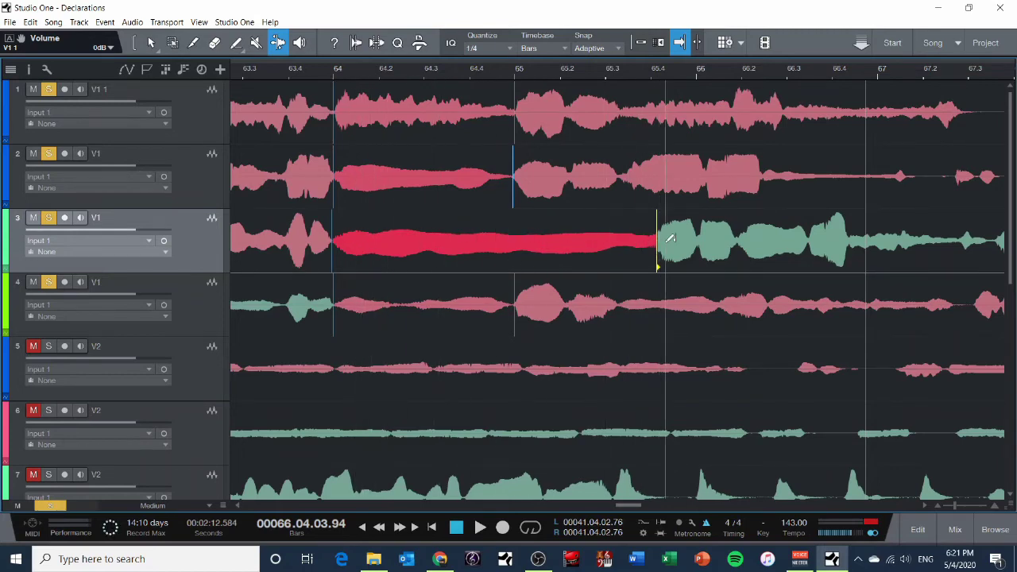
{"action": "left_click_drag", "start_coordinate": [658, 246], "coordinate": [516, 244]}
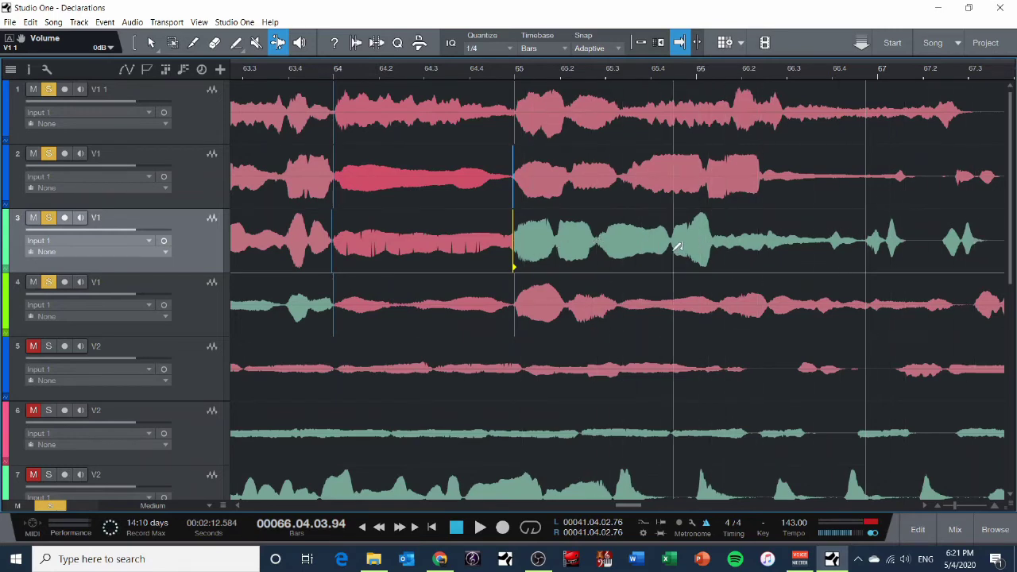
- Bend the matching note onsets in V1 1 and the second and third V1 tracks onto bar 66
{"action": "scroll", "coordinate": [549, 236], "scroll_direction": "right", "scroll_amount": 3}
{"action": "scroll", "coordinate": [552, 242], "scroll_direction": "right", "scroll_amount": 4}
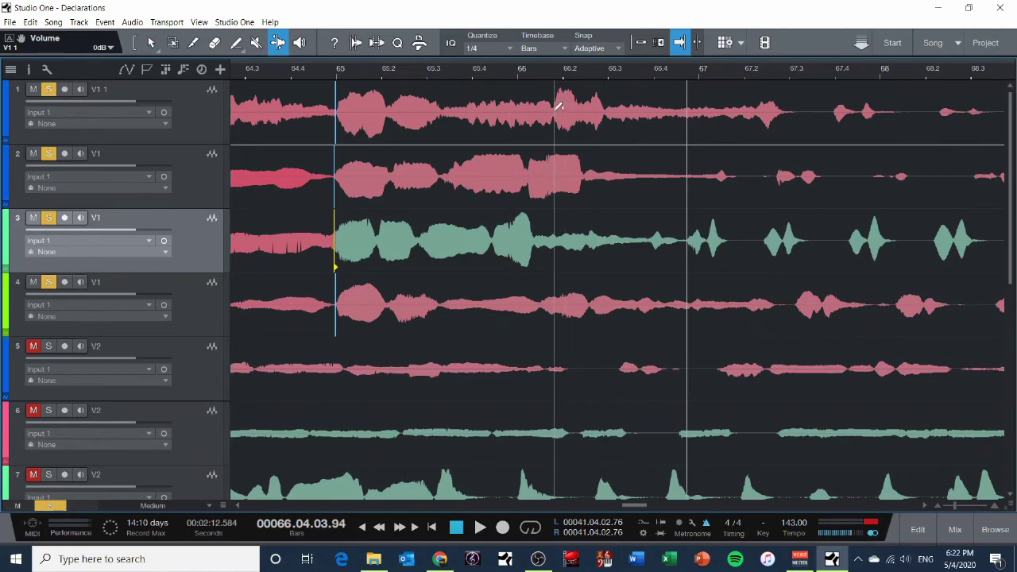
{"action": "left_click_drag", "start_coordinate": [559, 105], "coordinate": [520, 113]}
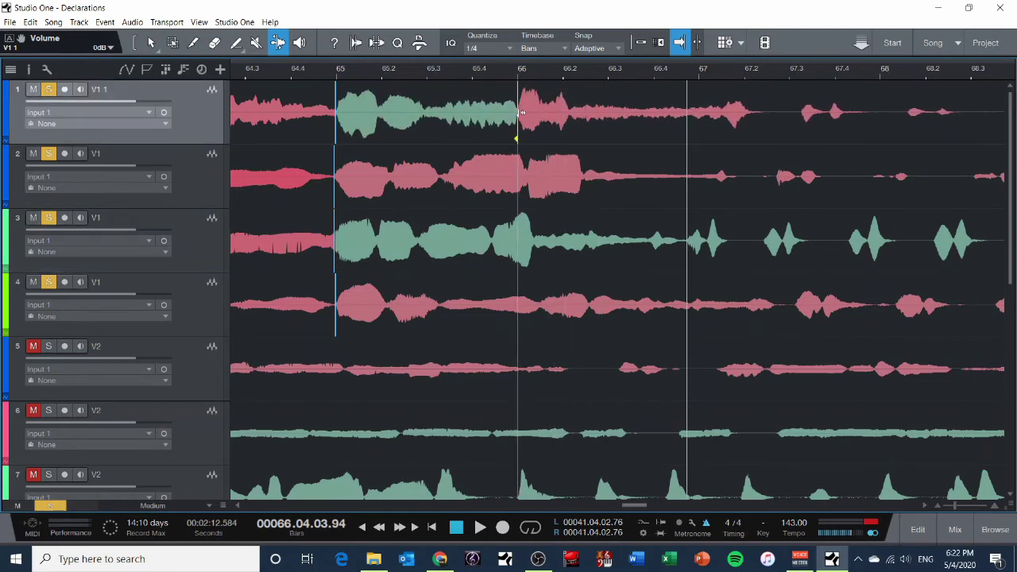
{"action": "left_click", "coordinate": [531, 161]}
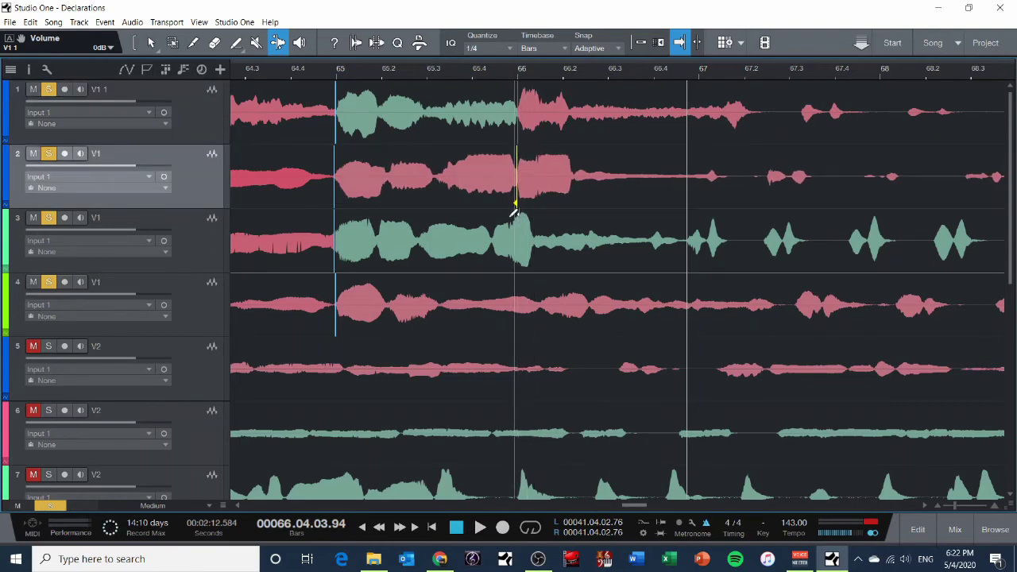
{"action": "left_click", "coordinate": [496, 240]}
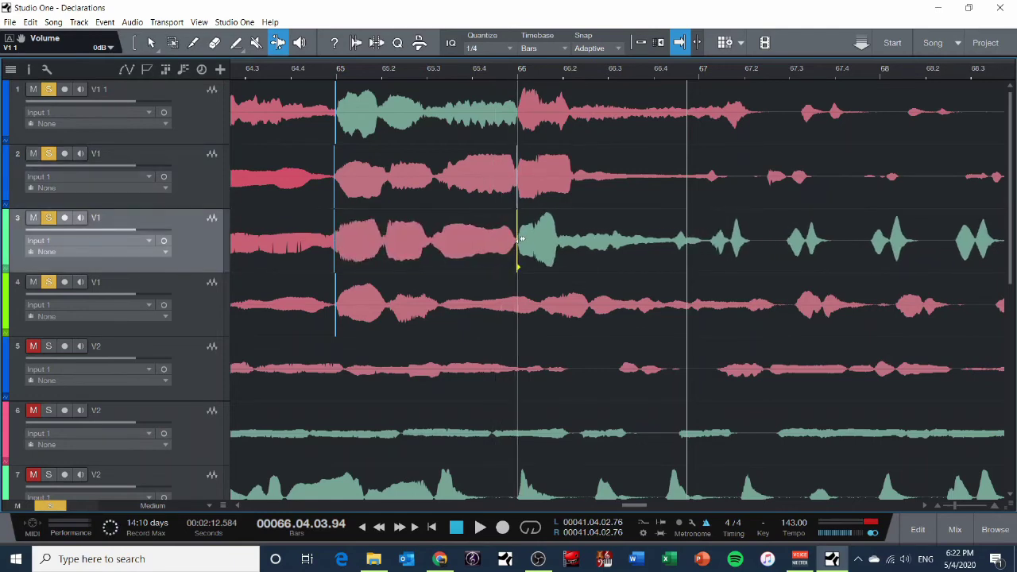
- Bend the fourth V1 track's onset onto bar 66 and remove the extra bend marker just after it
{"action": "left_click_drag", "start_coordinate": [596, 301], "coordinate": [566, 307]}
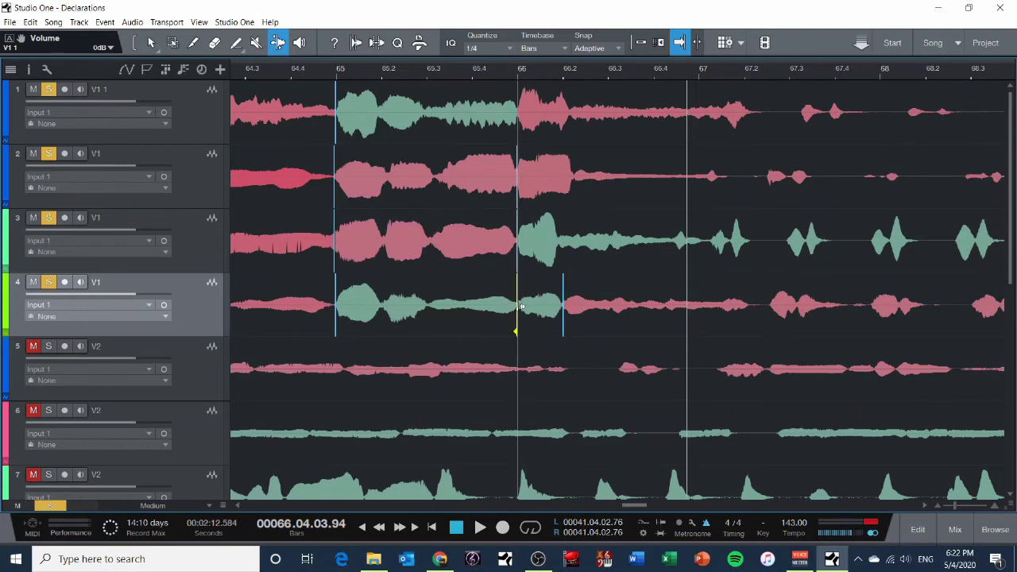
{"action": "right_click", "coordinate": [562, 311]}
{"action": "left_click", "coordinate": [596, 365]}
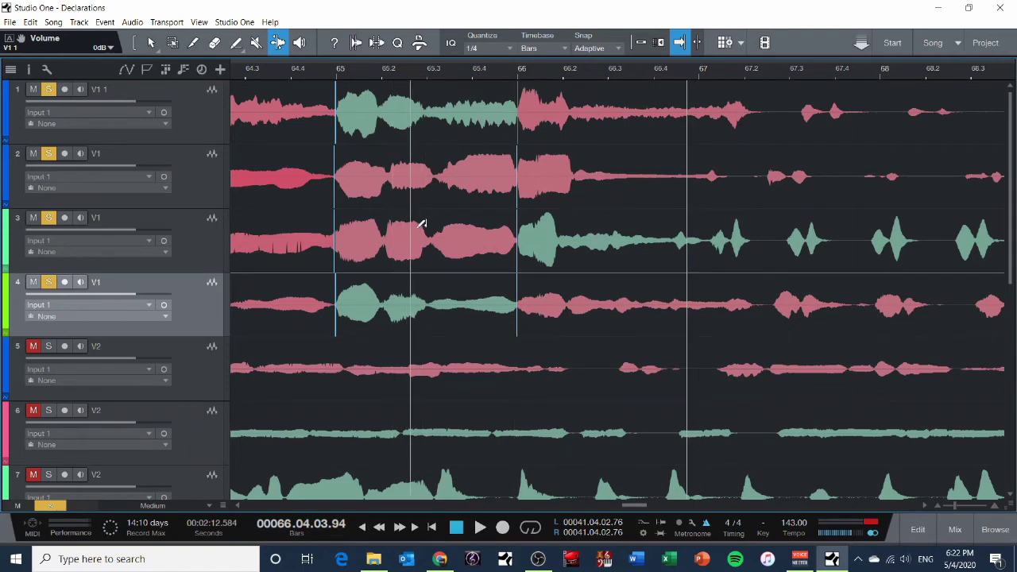
- Play back the four V1 tracks from bar 64 to check their alignment at bars 65 and 66
{"action": "scroll", "coordinate": [461, 249], "scroll_direction": "left", "scroll_amount": 3}
{"action": "scroll", "coordinate": [452, 245], "scroll_direction": "left", "scroll_amount": 3}
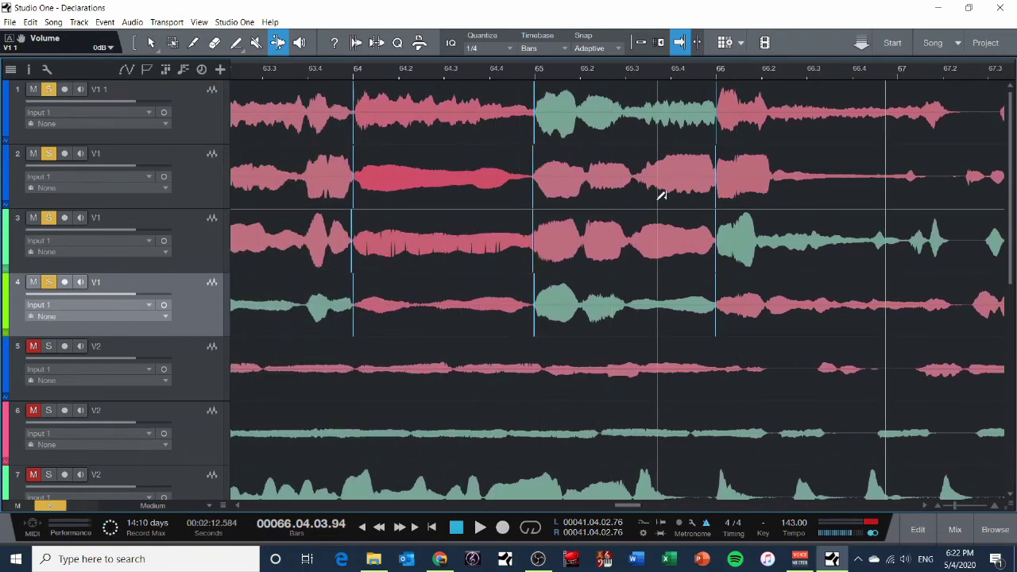
{"action": "left_click", "coordinate": [346, 78]}
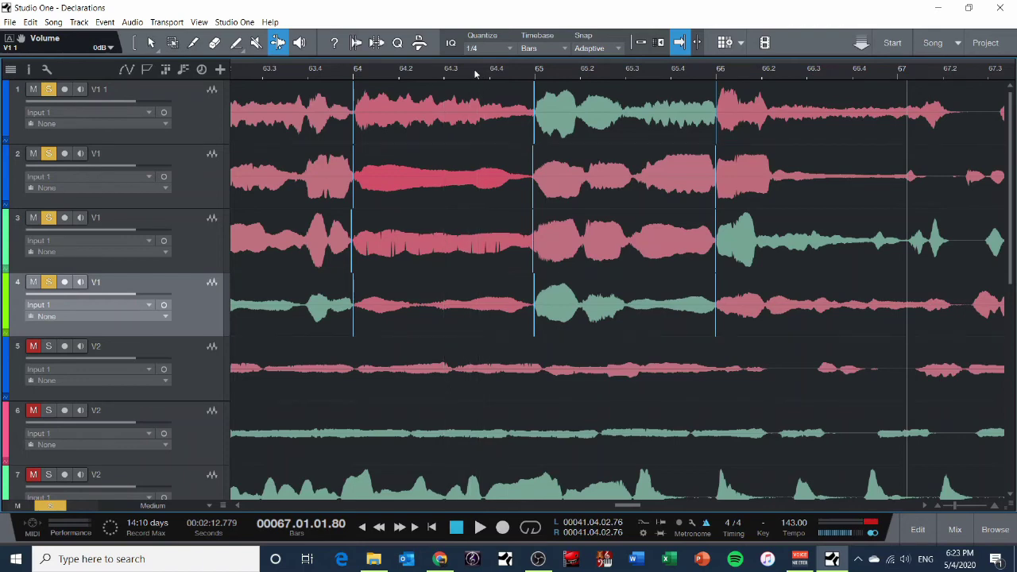
- Review the bend markers across all 13 tracks of the arrangement and examine the V1 tracks around bars 60 to 67
{"action": "scroll", "coordinate": [475, 73], "scroll_direction": "down", "scroll_amount": 5}
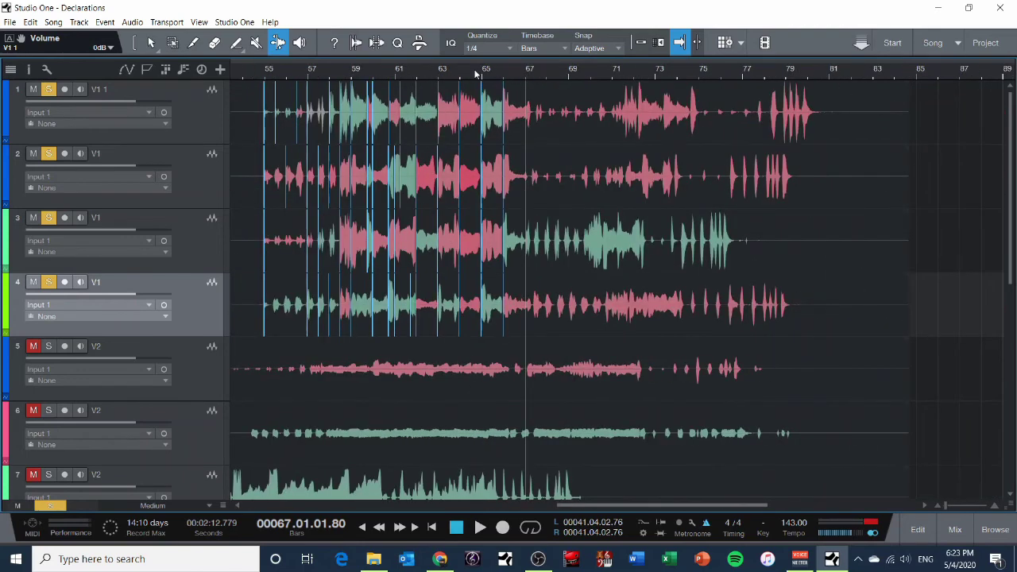
{"action": "scroll", "coordinate": [476, 73], "scroll_direction": "down", "scroll_amount": 2}
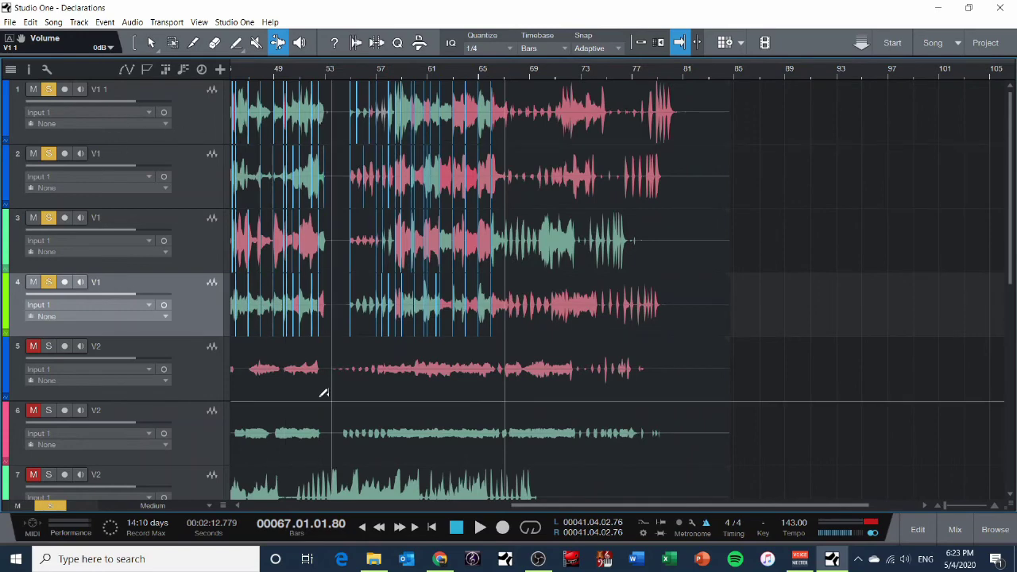
{"action": "left_click_drag", "start_coordinate": [220, 470], "coordinate": [222, 495]}
{"action": "scroll", "coordinate": [586, 447], "scroll_direction": "down", "scroll_amount": 1}
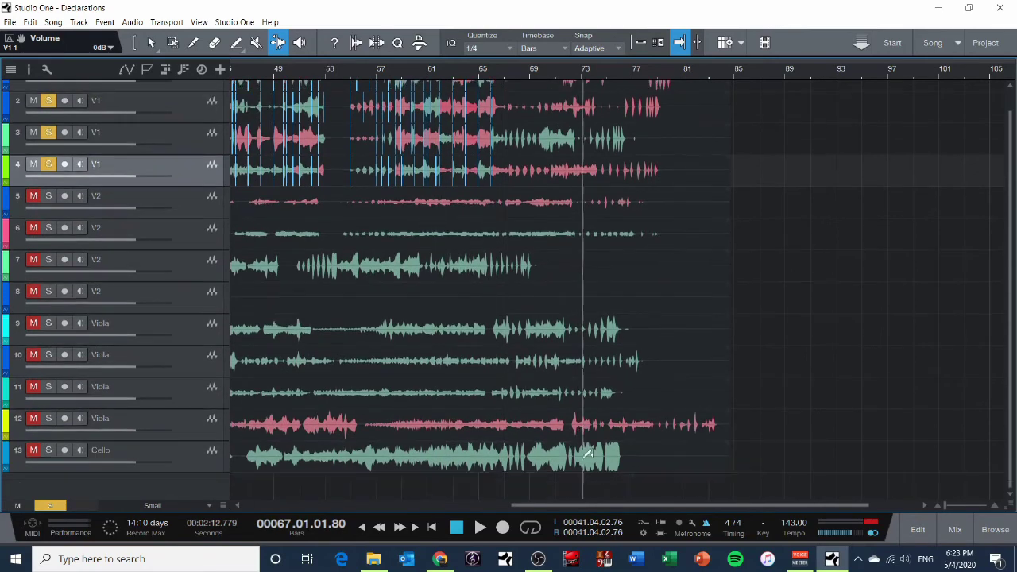
{"action": "scroll", "coordinate": [123, 136], "scroll_direction": "up", "scroll_amount": 1}
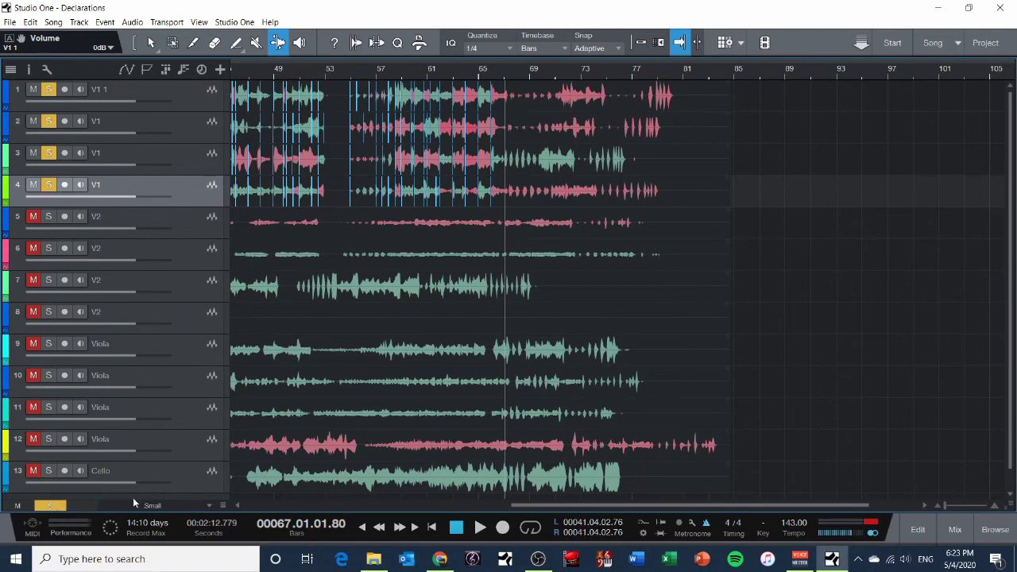
{"action": "scroll", "coordinate": [141, 465], "scroll_direction": "down", "scroll_amount": 1}
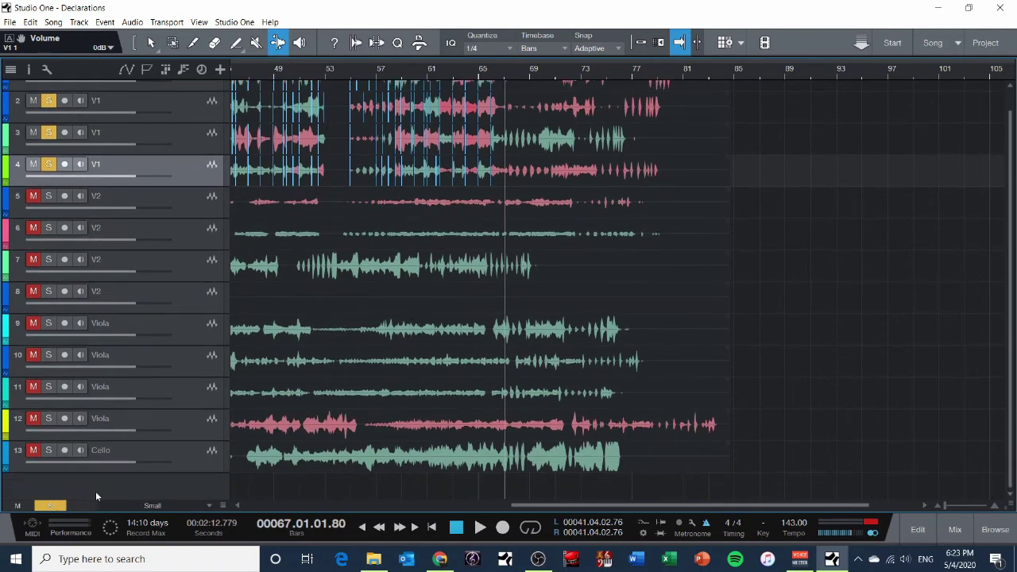
{"action": "scroll", "coordinate": [141, 414], "scroll_direction": "up", "scroll_amount": 1}
{"action": "left_click_drag", "start_coordinate": [688, 503], "coordinate": [499, 503]}
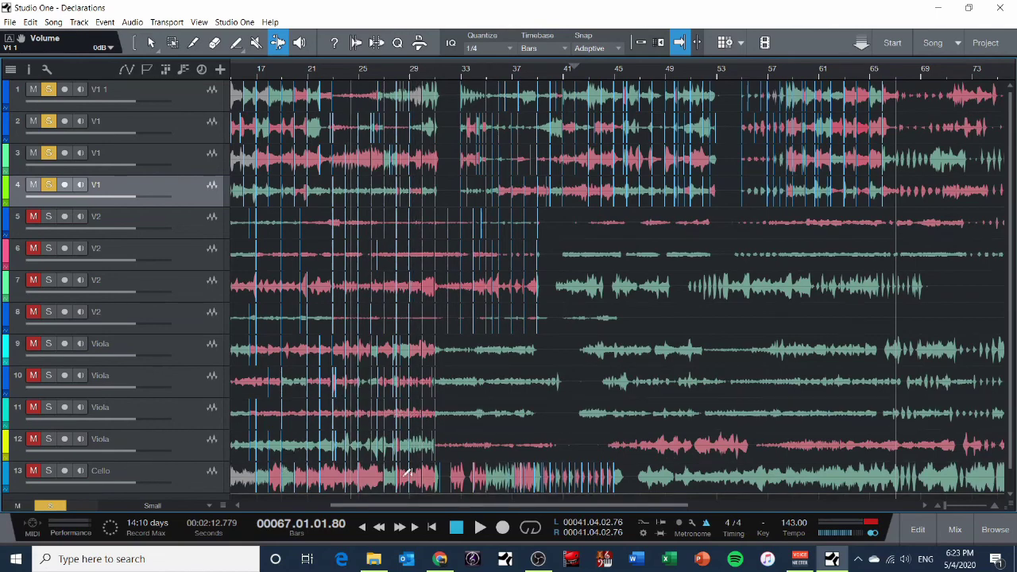
{"action": "left_click_drag", "start_coordinate": [587, 507], "coordinate": [559, 506]}
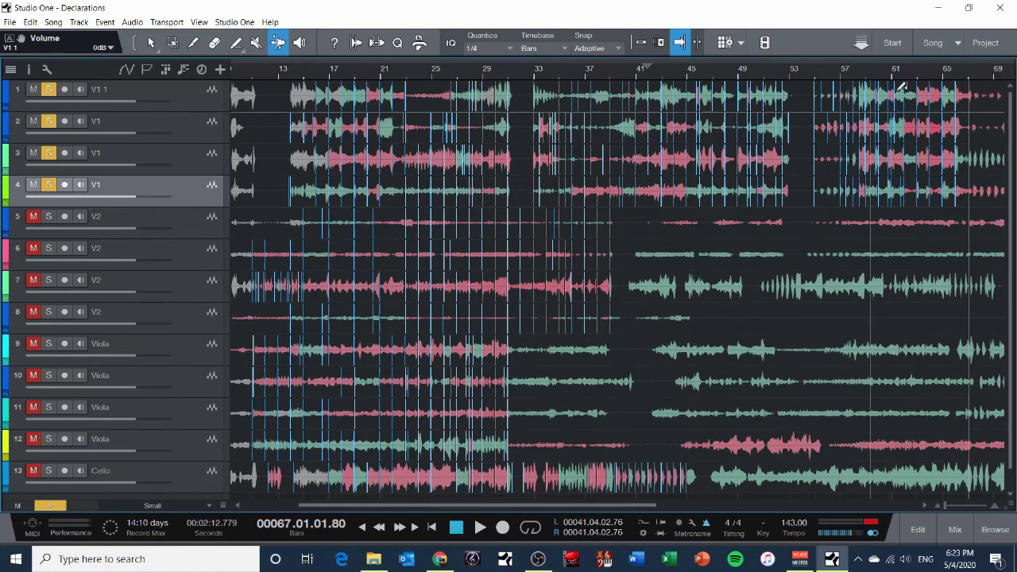
{"action": "scroll", "coordinate": [944, 77], "scroll_direction": "up", "scroll_amount": 10}
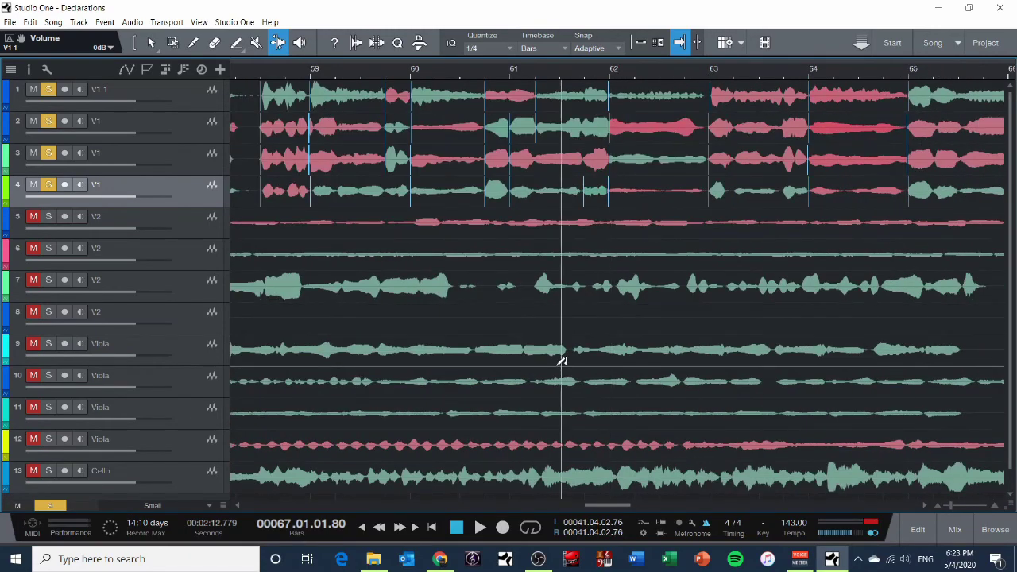
{"action": "left_click_drag", "start_coordinate": [609, 506], "coordinate": [620, 506]}
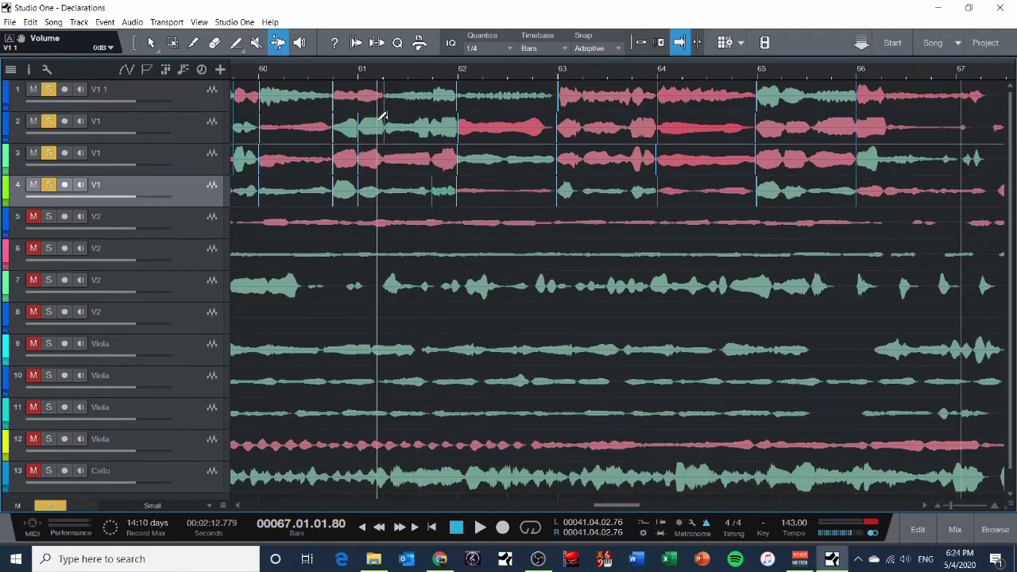
- Examine the V1 tracks' bend markers from bar 56 to 66 and the note onsets still without markers in bars 66 to 72
{"action": "scroll", "coordinate": [467, 128], "scroll_direction": "left", "scroll_amount": 5}
{"action": "scroll", "coordinate": [467, 127], "scroll_direction": "left", "scroll_amount": 10}
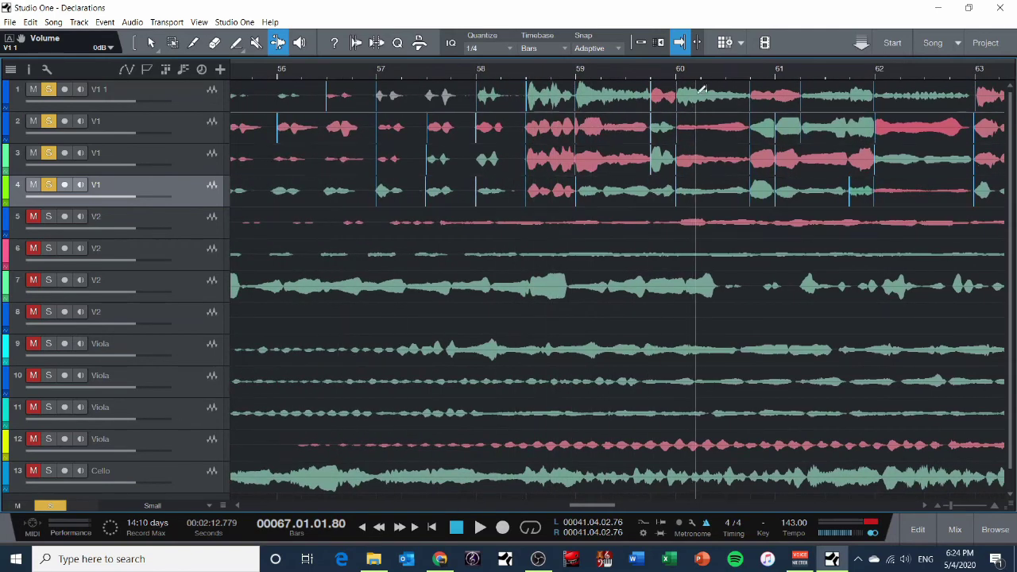
{"action": "scroll", "coordinate": [749, 76], "scroll_direction": "right", "scroll_amount": 1}
{"action": "scroll", "coordinate": [749, 76], "scroll_direction": "right", "scroll_amount": 4}
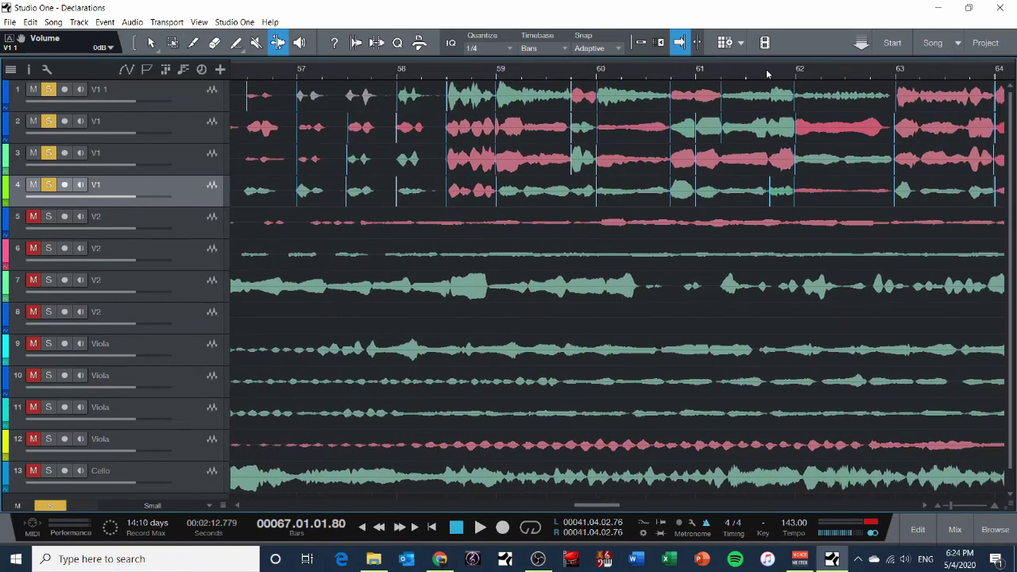
{"action": "left_click_drag", "start_coordinate": [608, 507], "coordinate": [653, 506]}
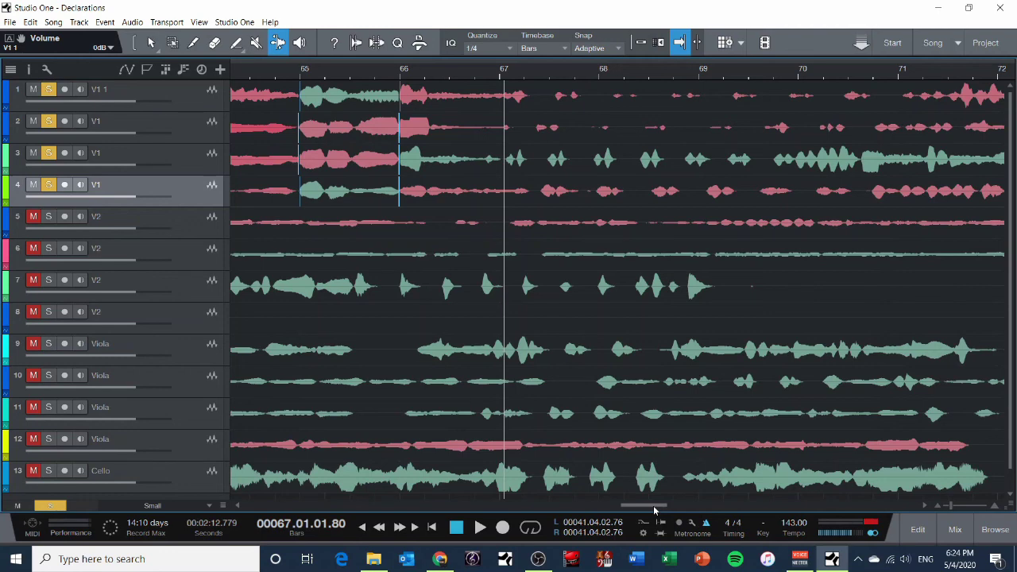
{"action": "scroll", "coordinate": [534, 73], "scroll_direction": "up", "scroll_amount": 3}
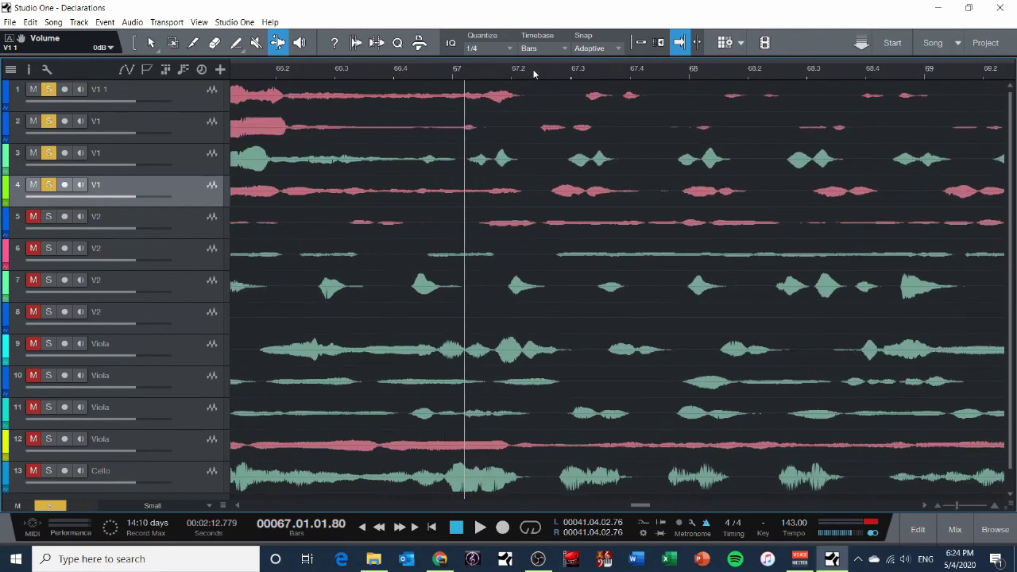
{"action": "left_click_drag", "start_coordinate": [647, 506], "coordinate": [641, 506]}
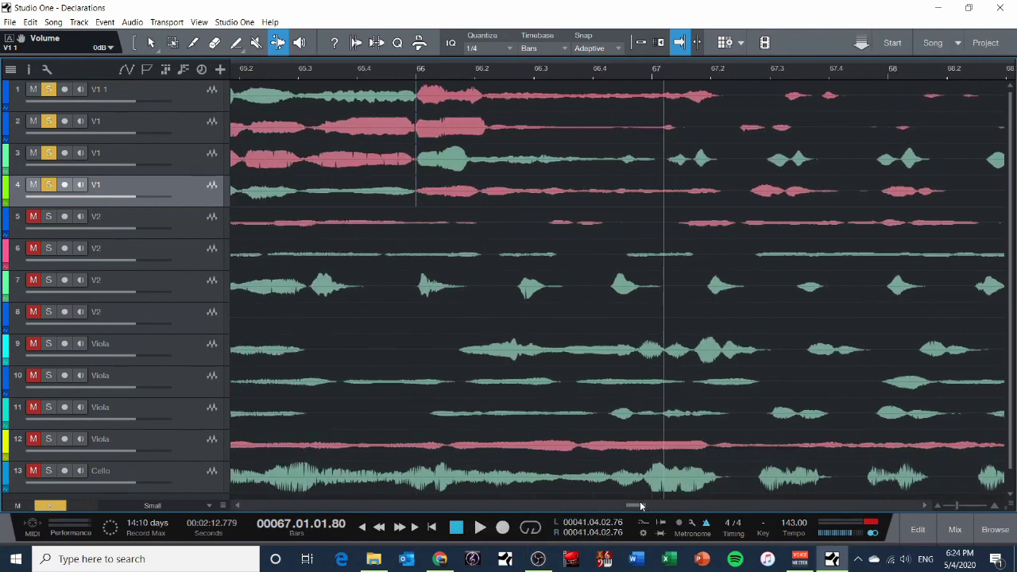
- Review the bend markers across all 13 tracks from the opening bars through the end of the piece
{"action": "left_click_drag", "start_coordinate": [231, 494], "coordinate": [233, 494]}
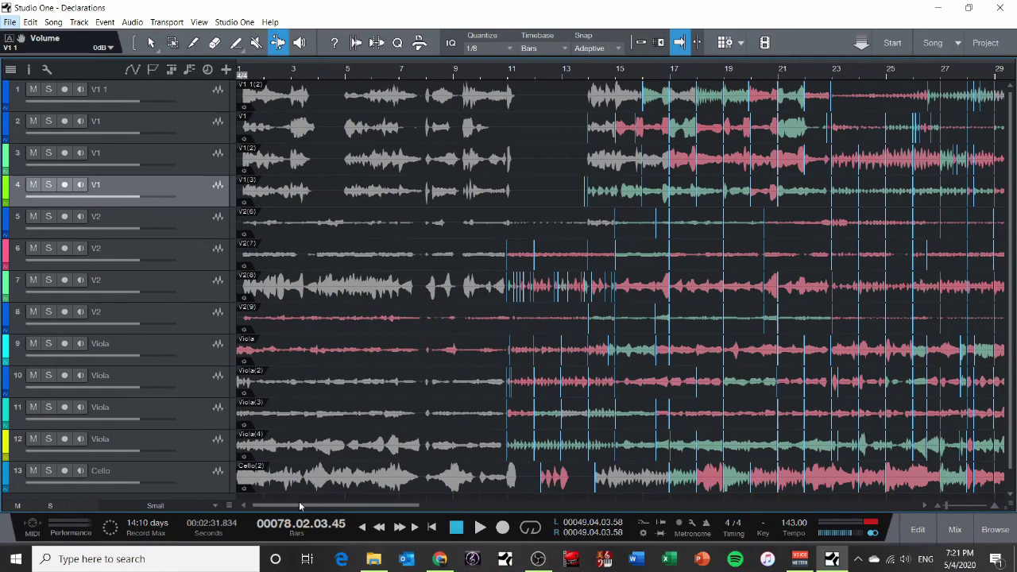
{"action": "left_click_drag", "start_coordinate": [293, 502], "coordinate": [630, 538]}
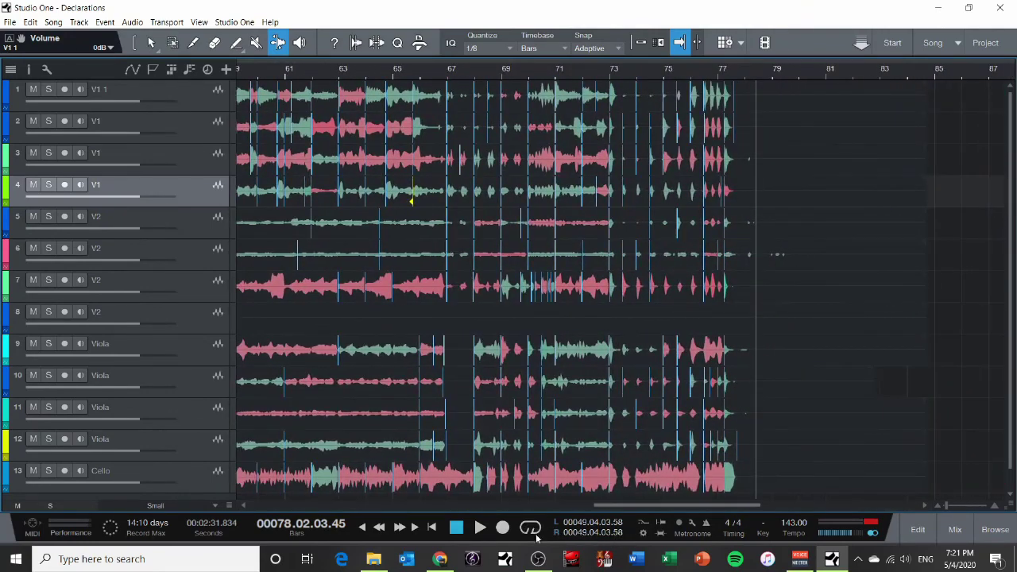